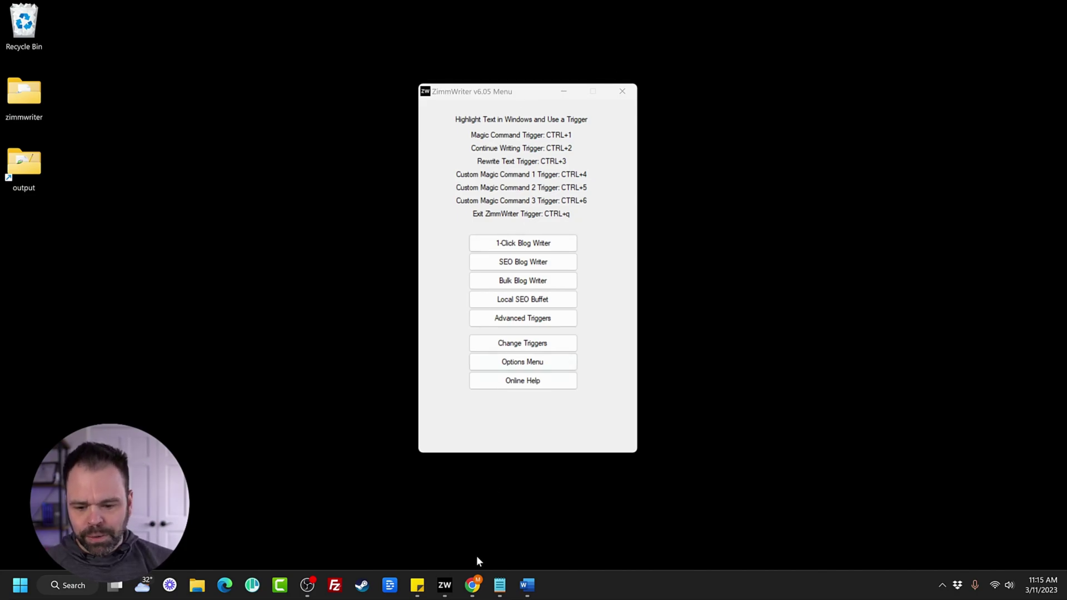
In Word, send the Fat Jiggler 9000 prompt paragraph to ZimmWriter to generate marketing ideas.
click(526, 587)
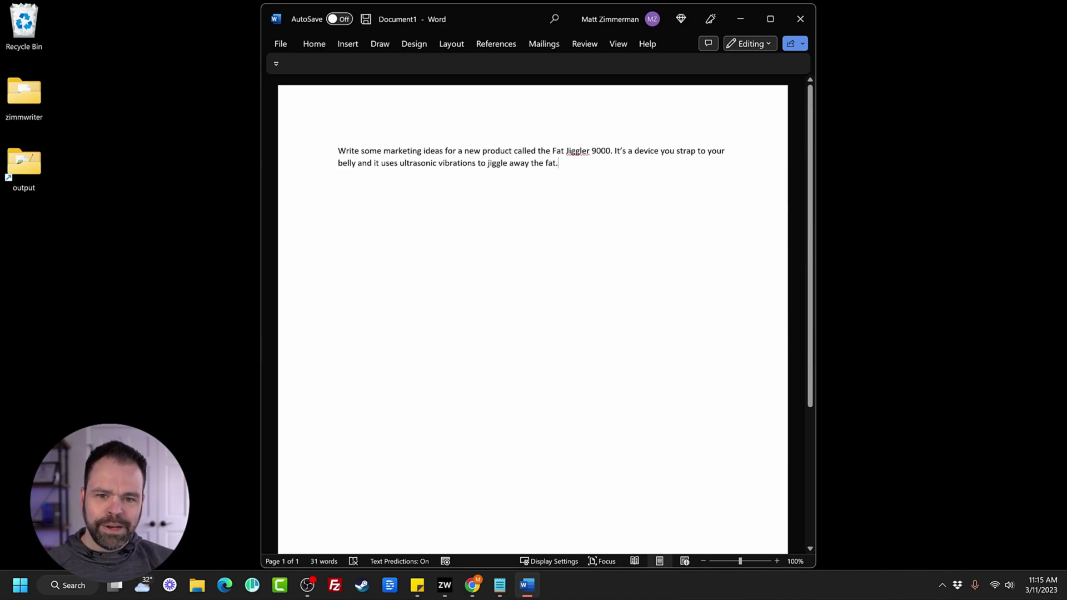
drag(561, 171, 337, 149)
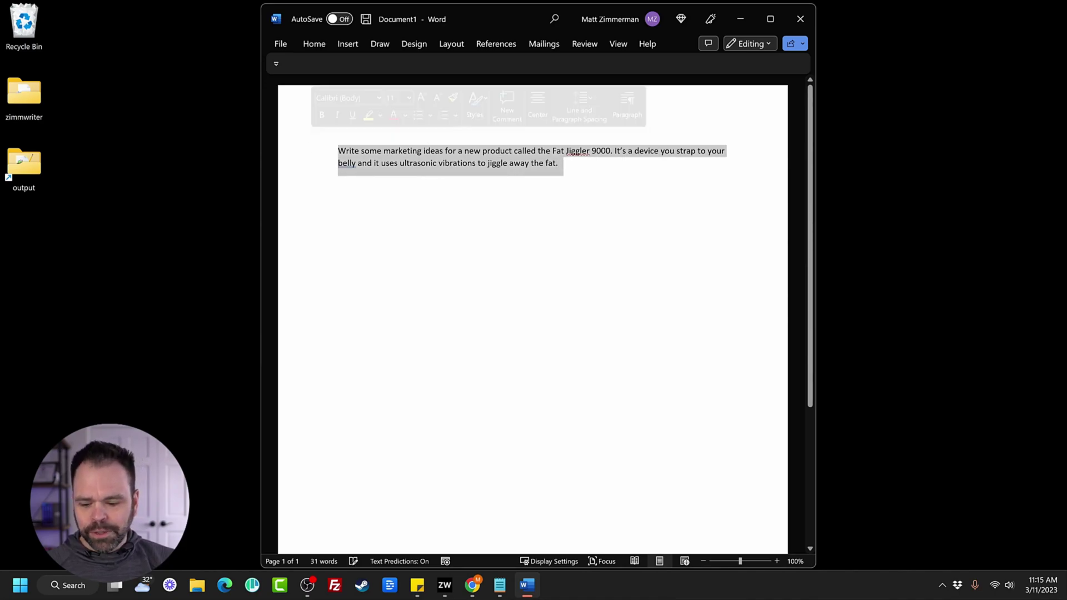
key(ctrl+alt+z)
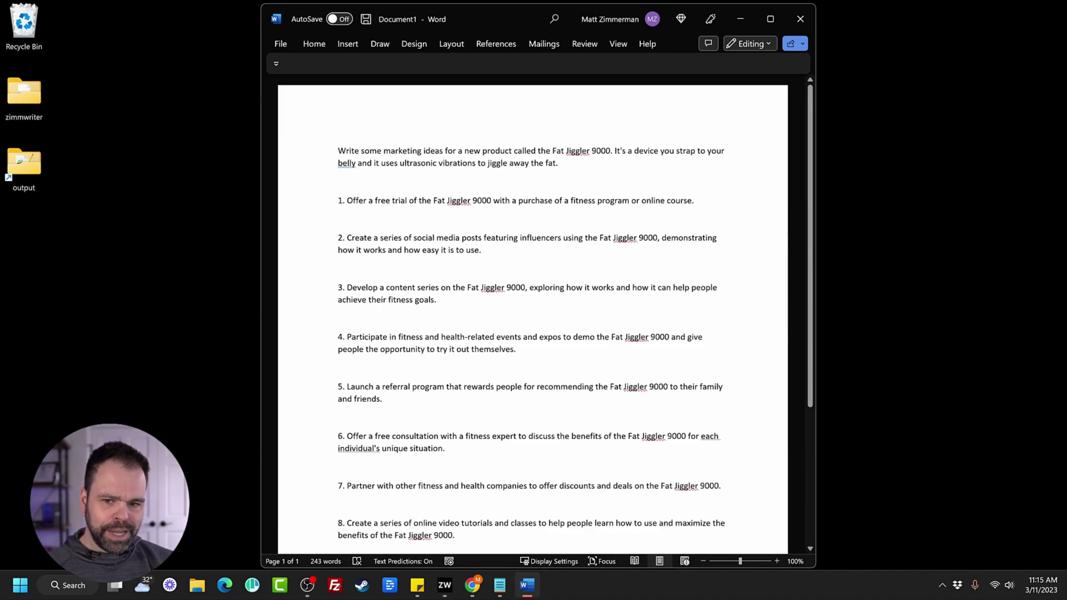
Review the generated numbered list of marketing ideas, then minimize Word.
scroll(532, 317, down, 5)
scroll(532, 317, up, 5)
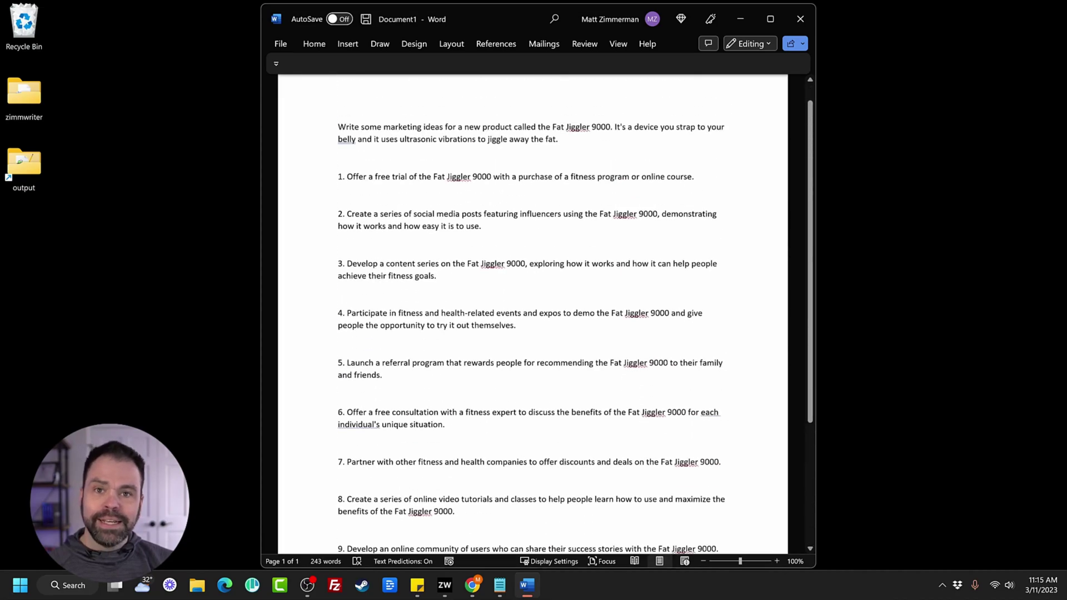
scroll(532, 317, up, 1)
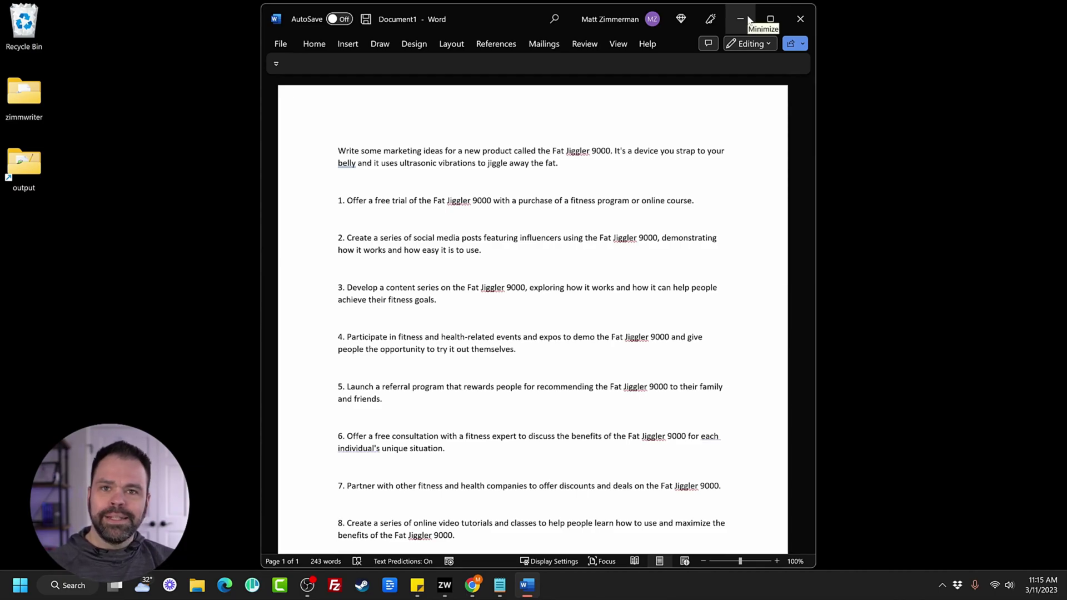
click(748, 20)
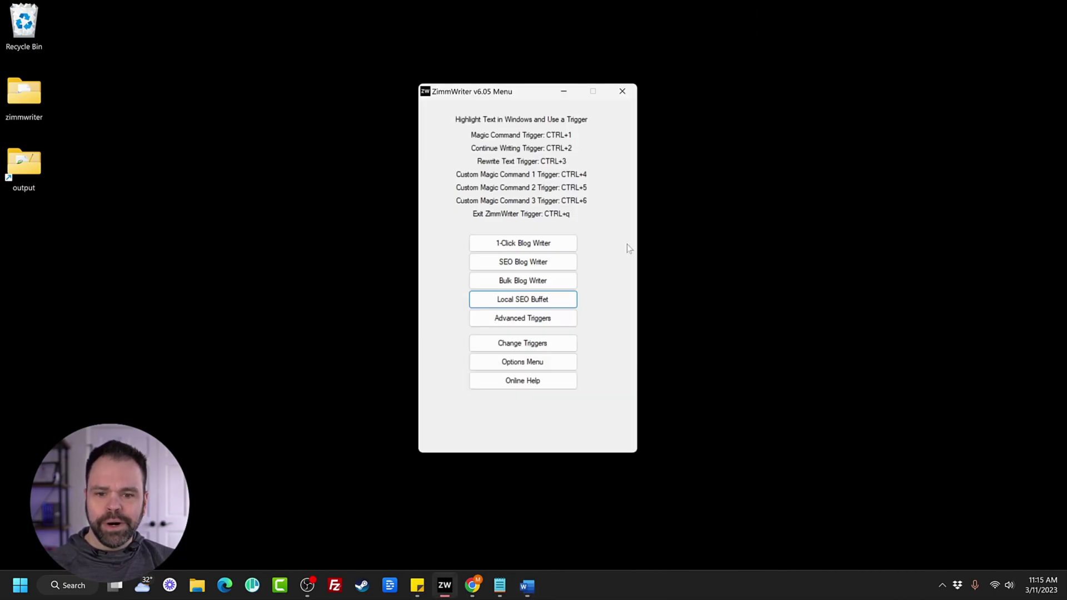
Generate JavaScript from the Notepad prompt that asks for an email and password and validates the email format.
click(500, 585)
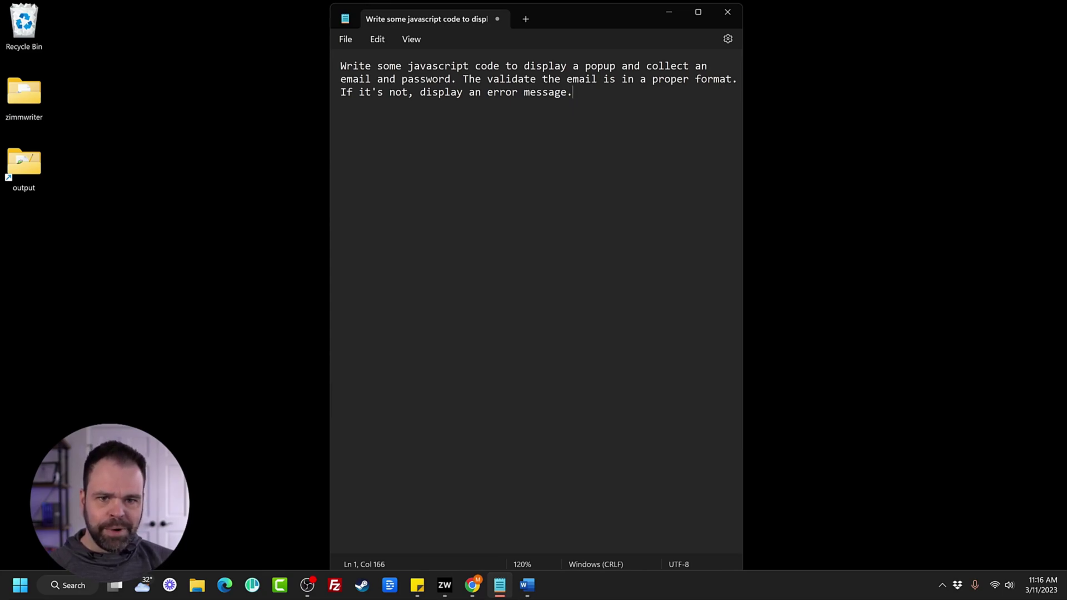
key(ctrl+a)
key(ctrl+alt+z)
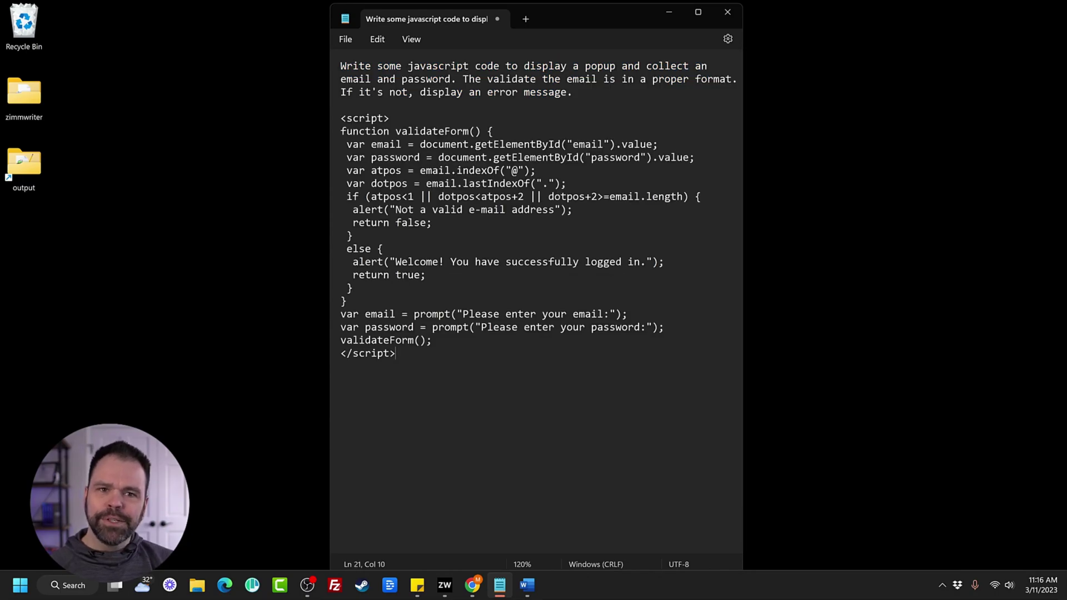
click(472, 585)
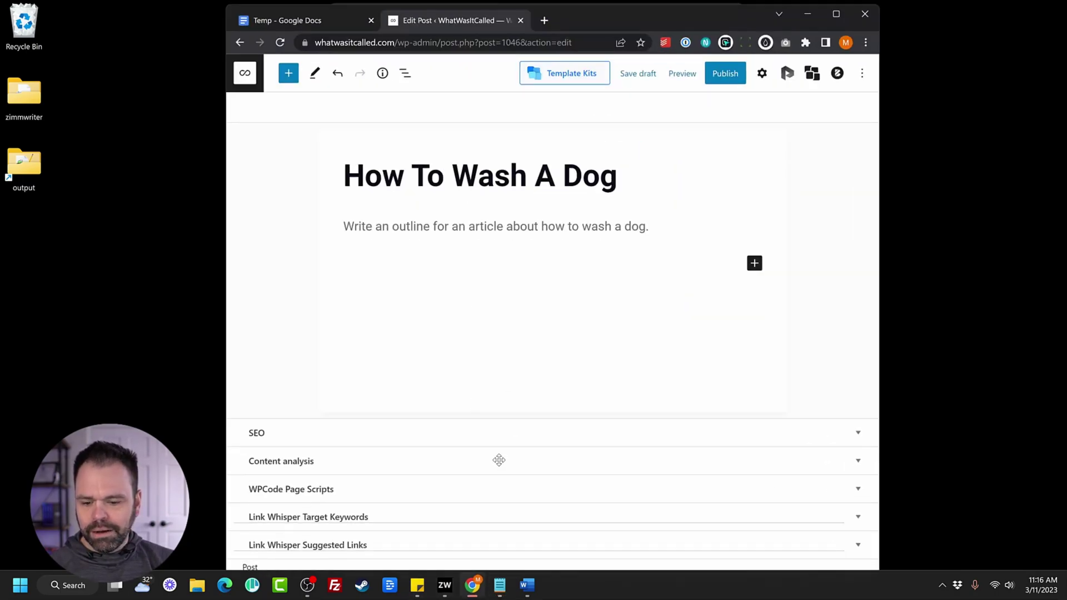
Generate a first press release from the Temp Google Docs prompt.
click(303, 18)
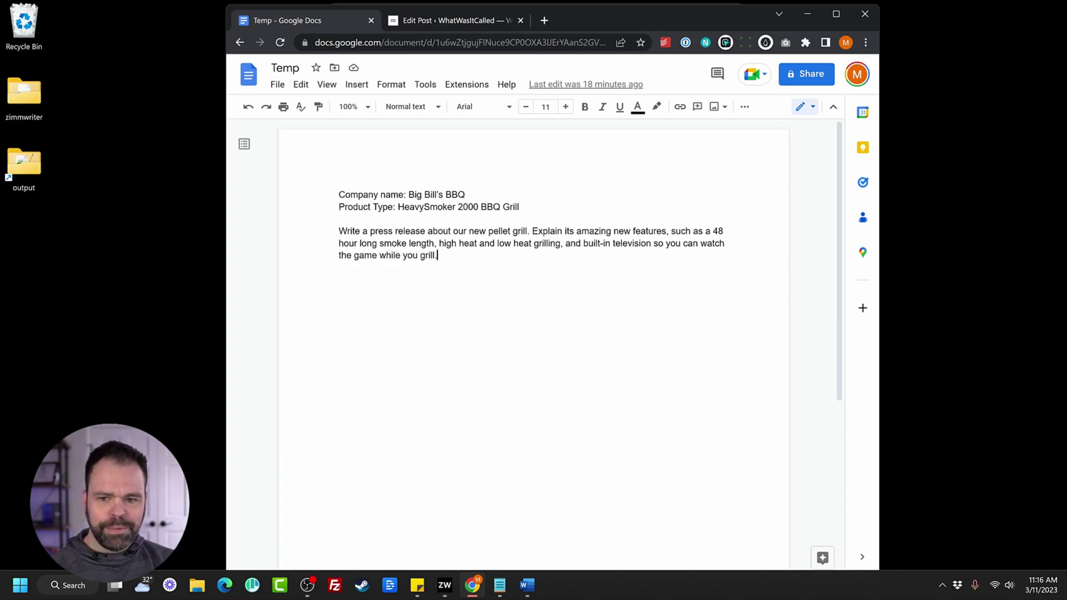
key(ctrl+a)
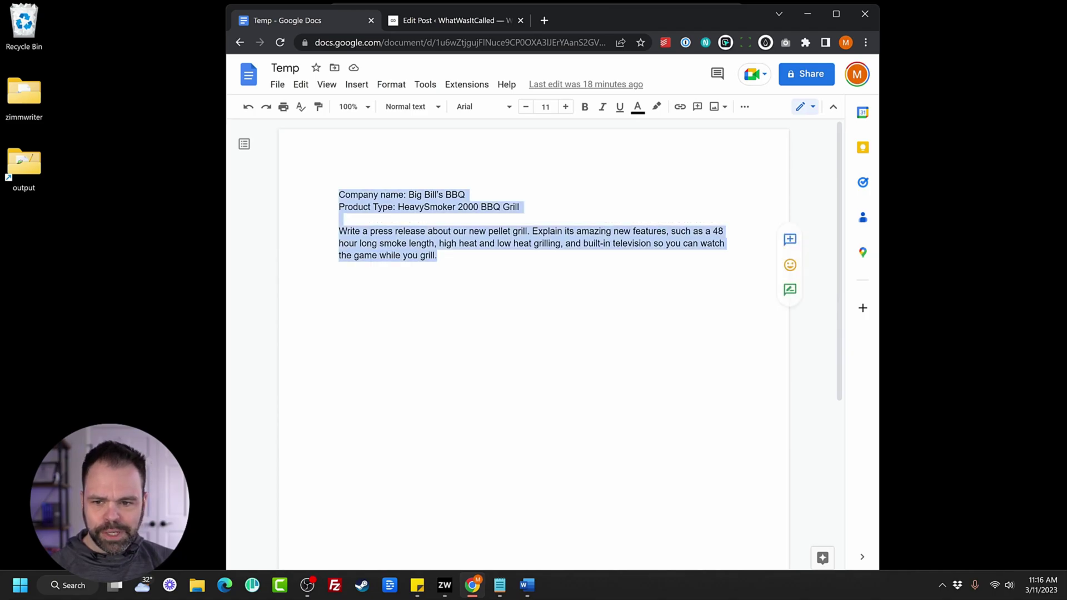
key(ctrl+alt+z)
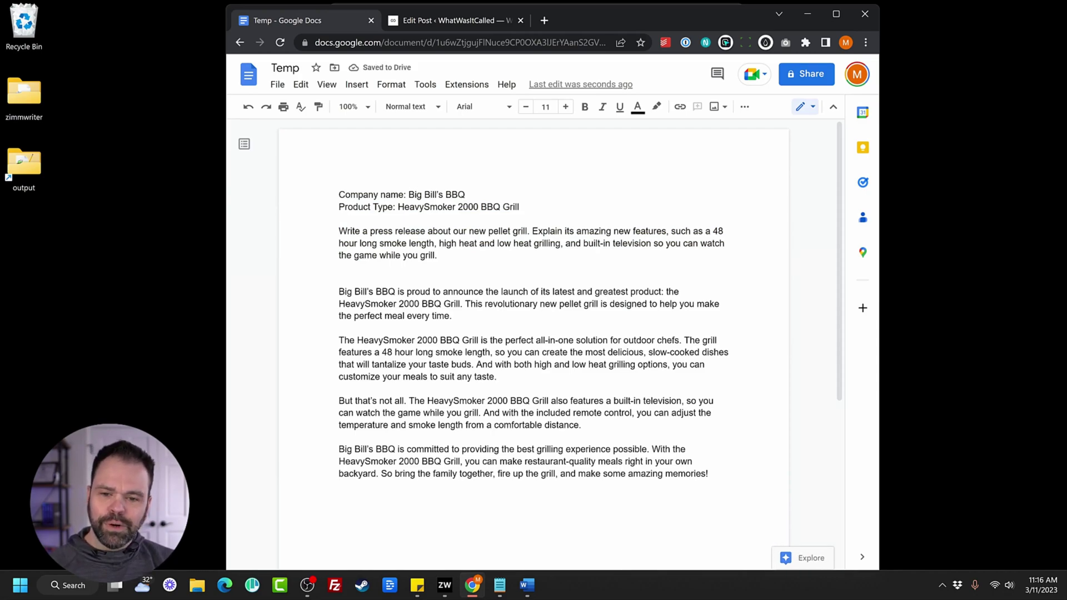
Delete that output and regenerate the HeavySmoker 2000 BBQ Grill press release from the prompt.
key(ctrl+shift+End)
key(Delete)
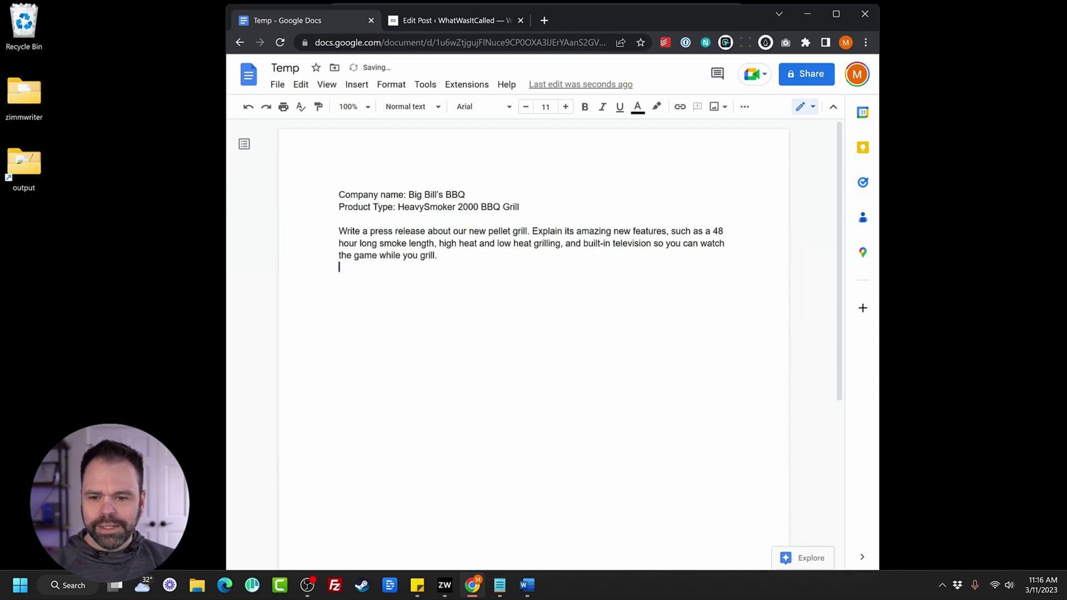
key(ctrl+a)
key(ctrl+alt+z)
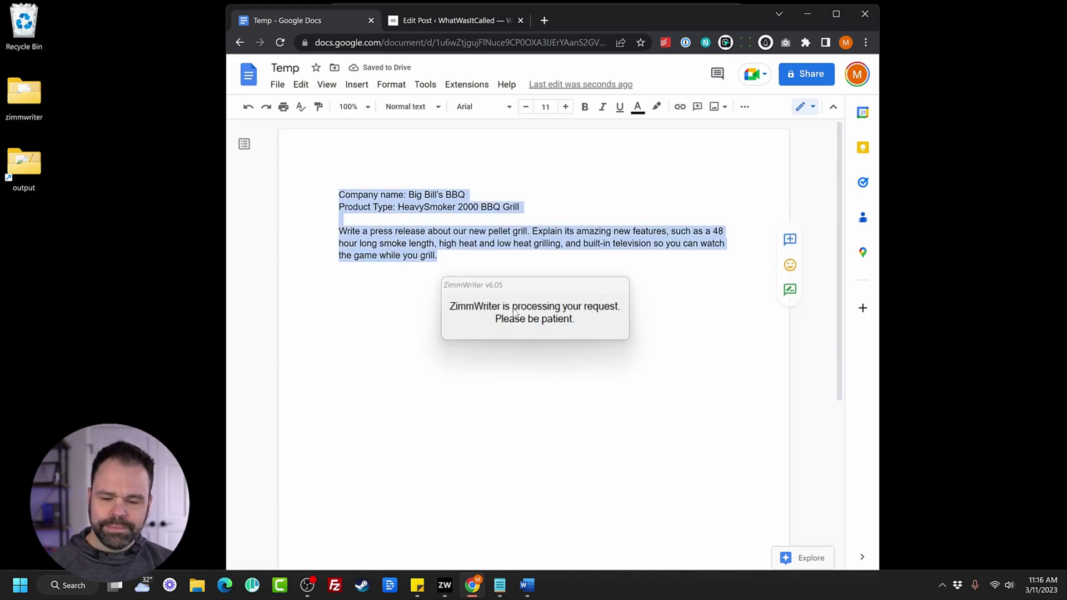
click(495, 291)
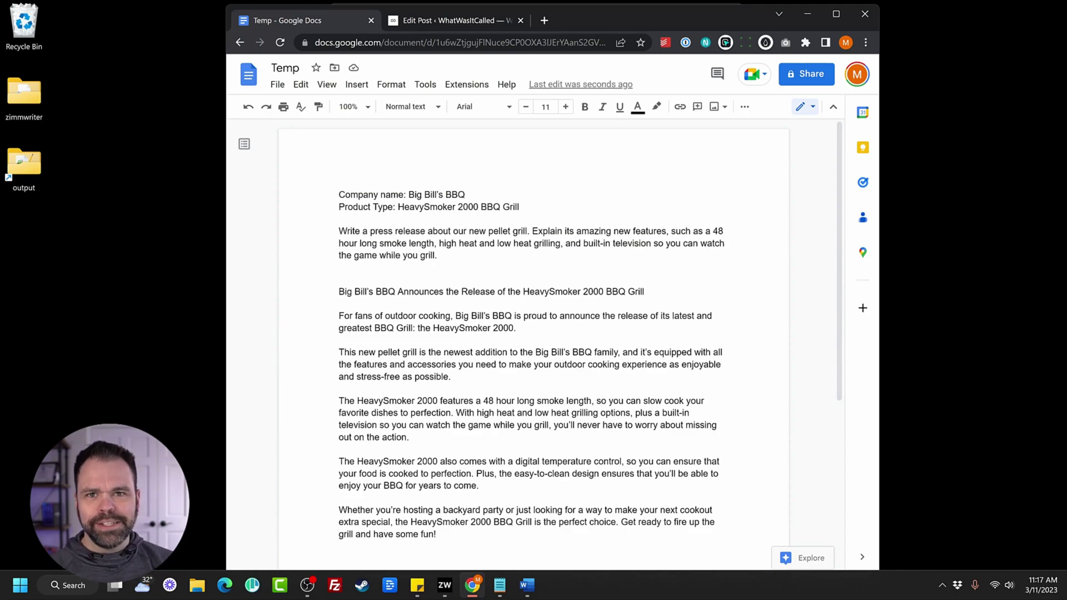
Generate an outline for 'How To Wash A Dog' from the 'Write an outline…' prompt paragraph.
click(463, 24)
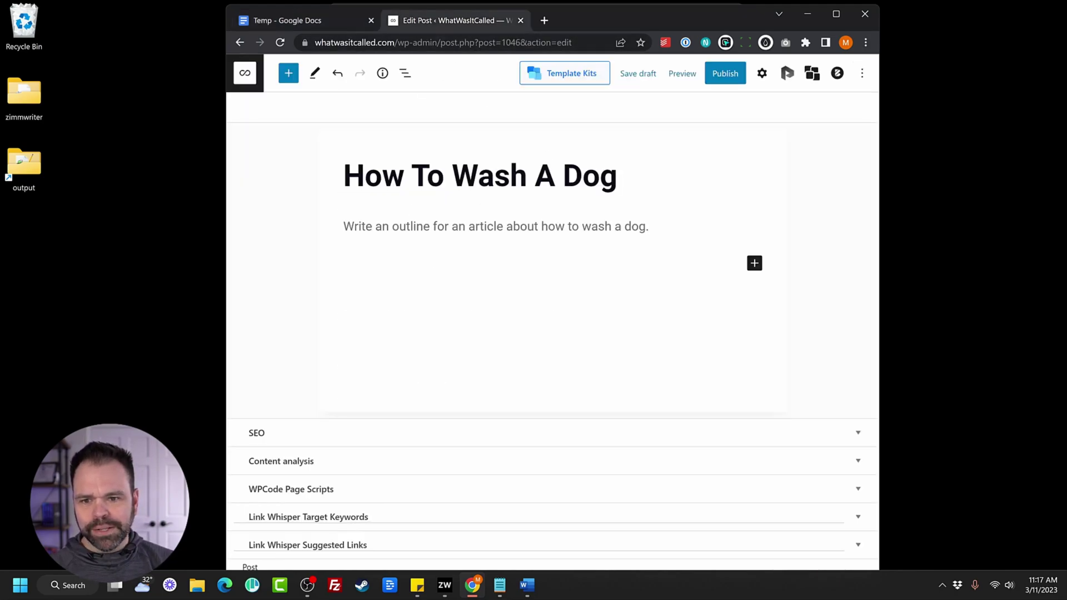
drag(344, 175, 618, 177)
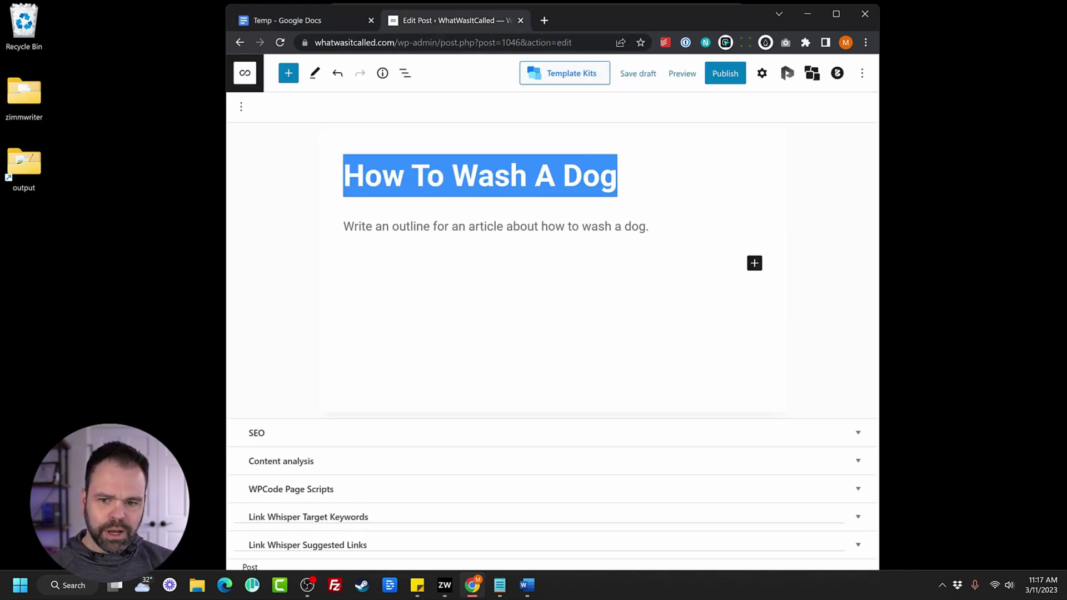
drag(343, 227, 687, 265)
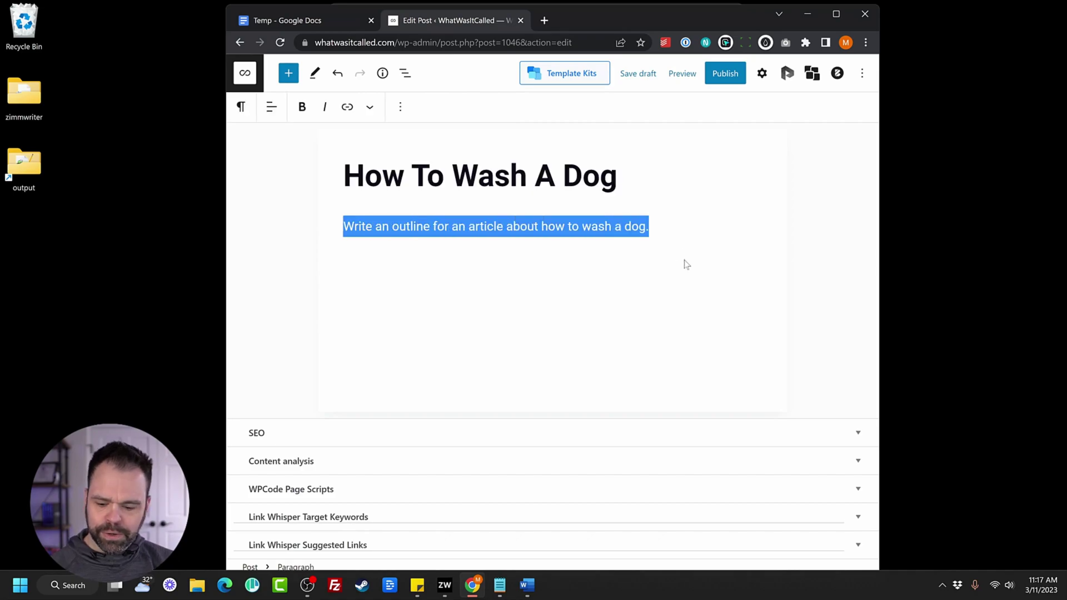
key(ctrl+alt+z)
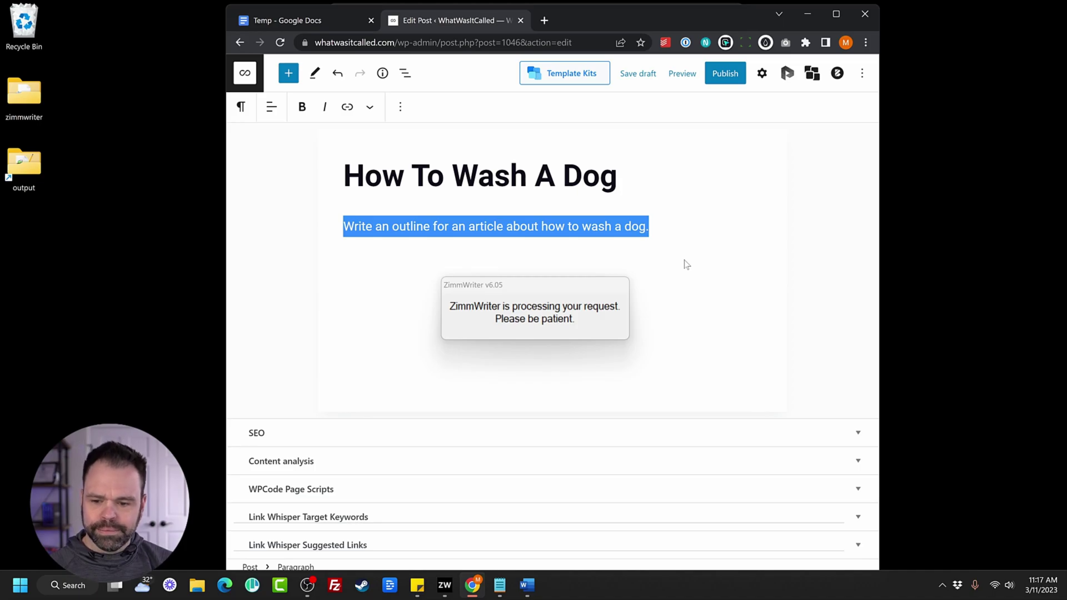
scroll(648, 305, up, 10)
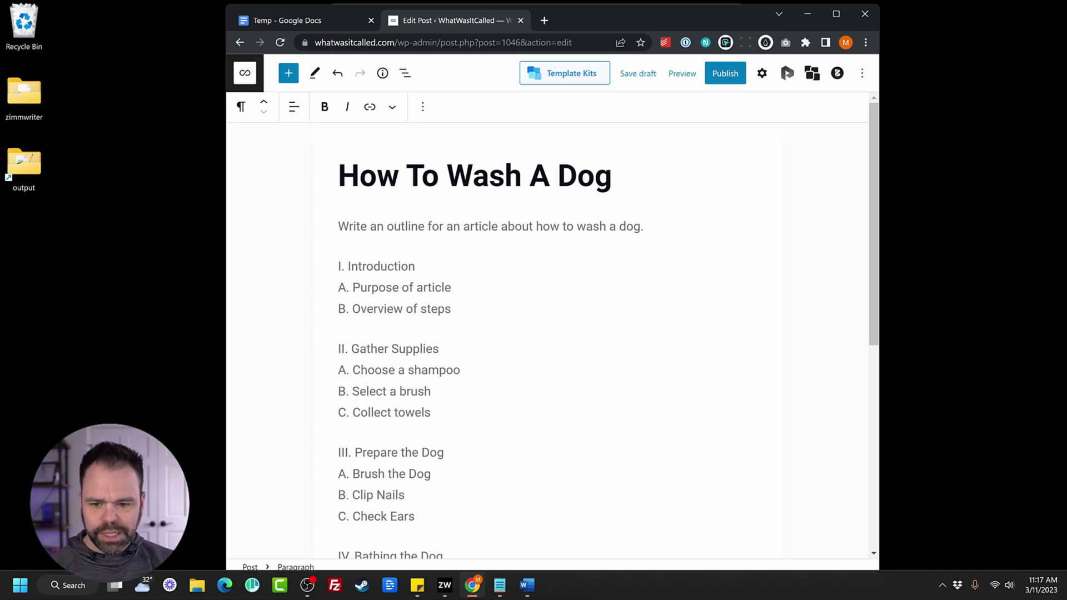
scroll(547, 333, down, 2)
scroll(477, 431, up, 2)
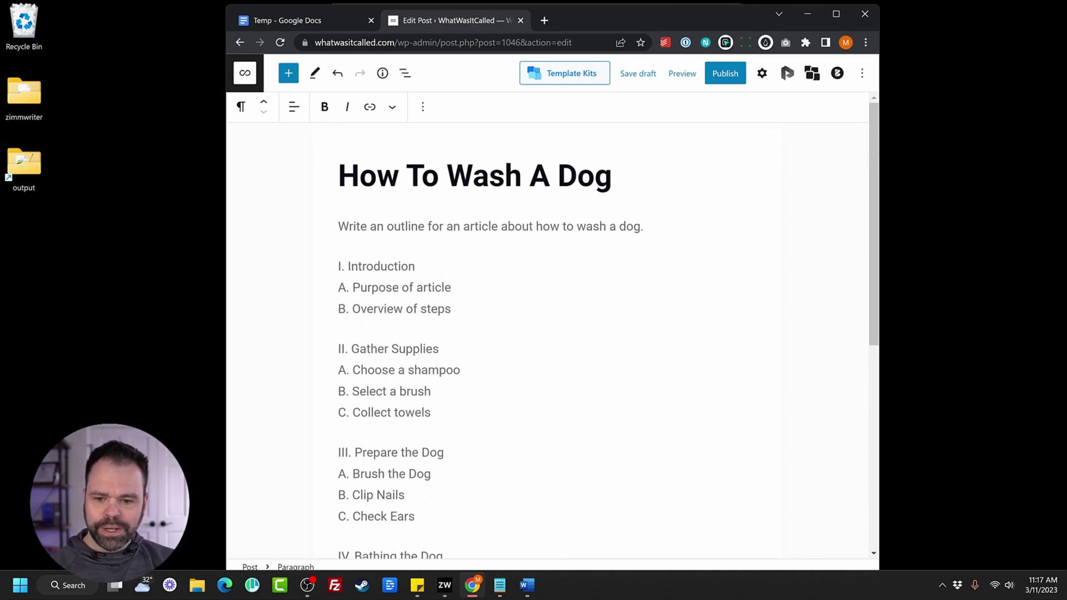
Under 'A. Choose a shampoo', add a prompt asking for three paragraphs on choosing a shampoo.
key(Return)
key(Up)
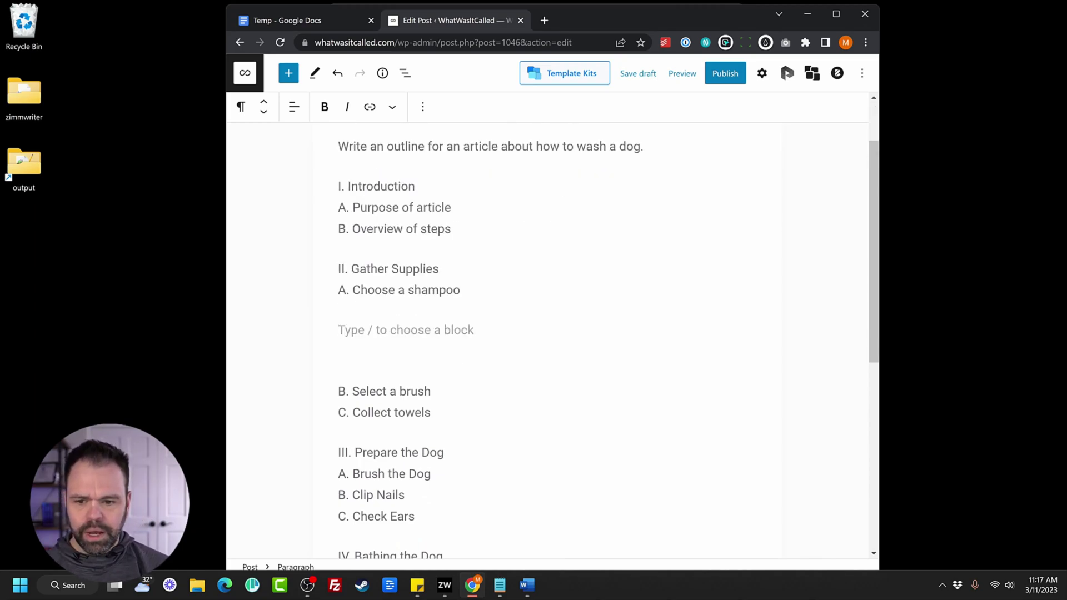
text(For an article about ho)
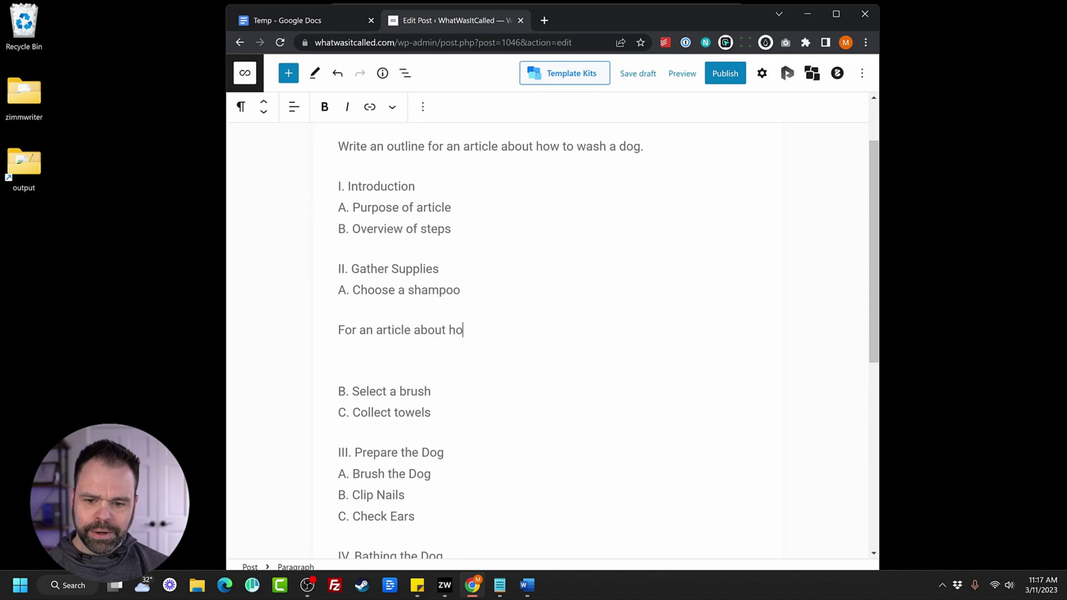
text(w to wash a dog, write t)
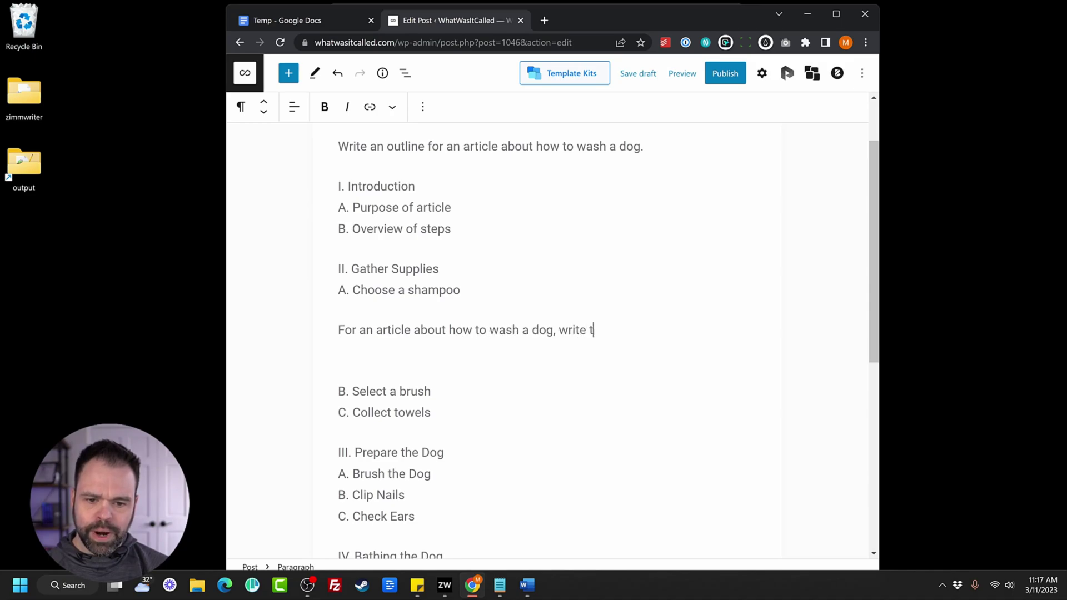
text(hree parata)
key(BackSpace)
key(BackSpace)
text(g)
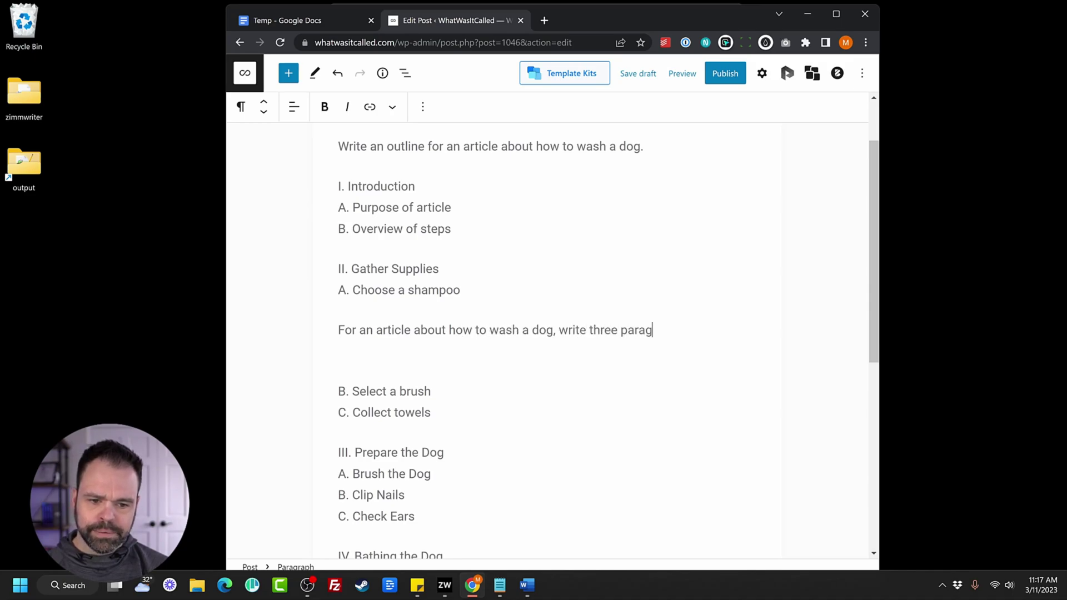
text(rap)
key(BackSpace)
key(BackSpace)
key(BackSpace)
text(graphs a)
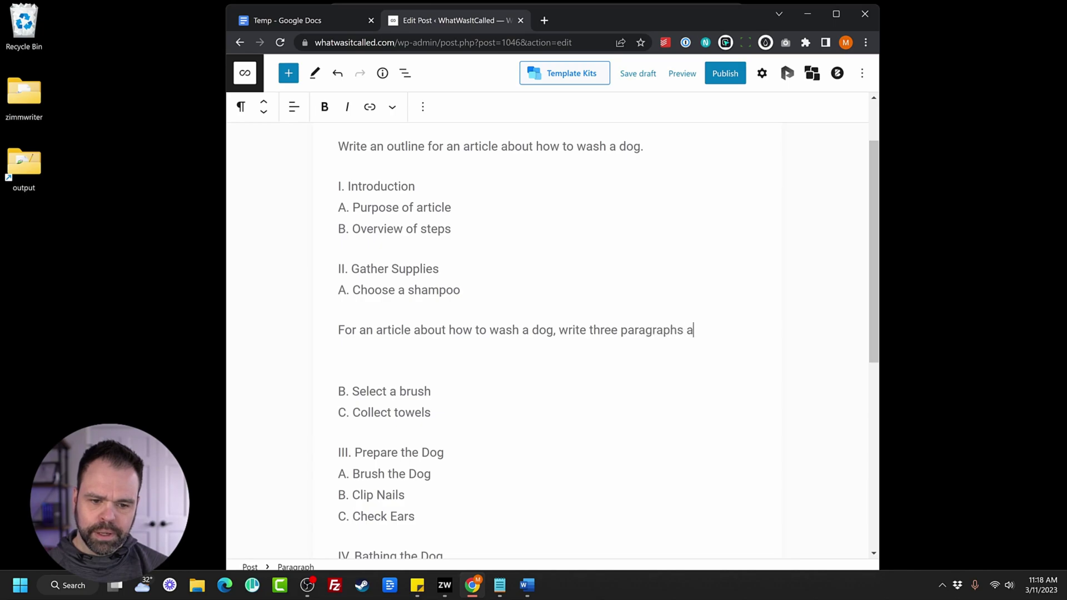
text(bout the subtopic of )
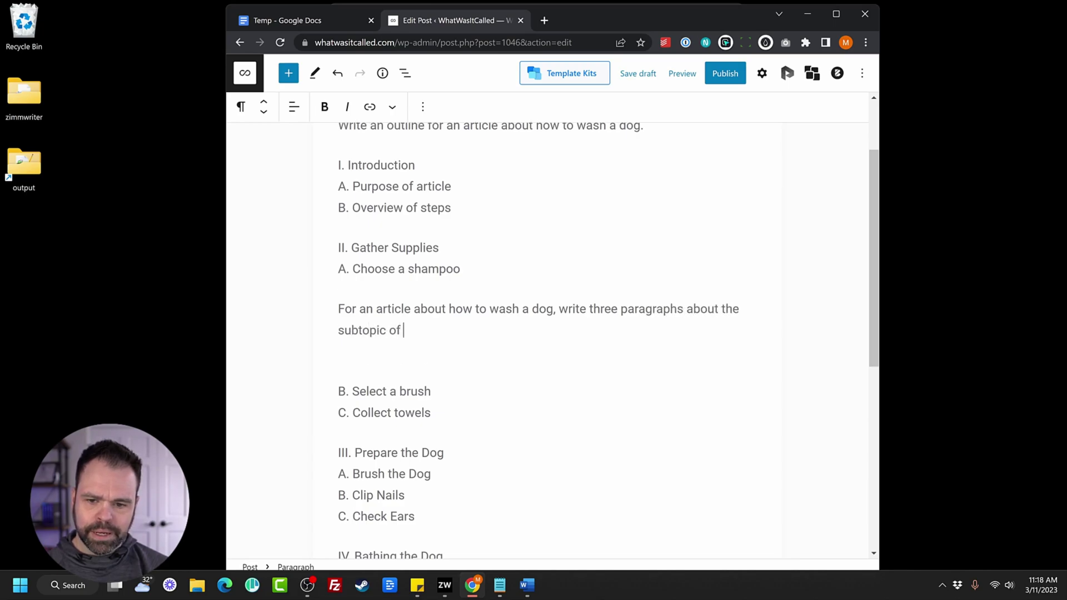
text(choosing a shampoo.)
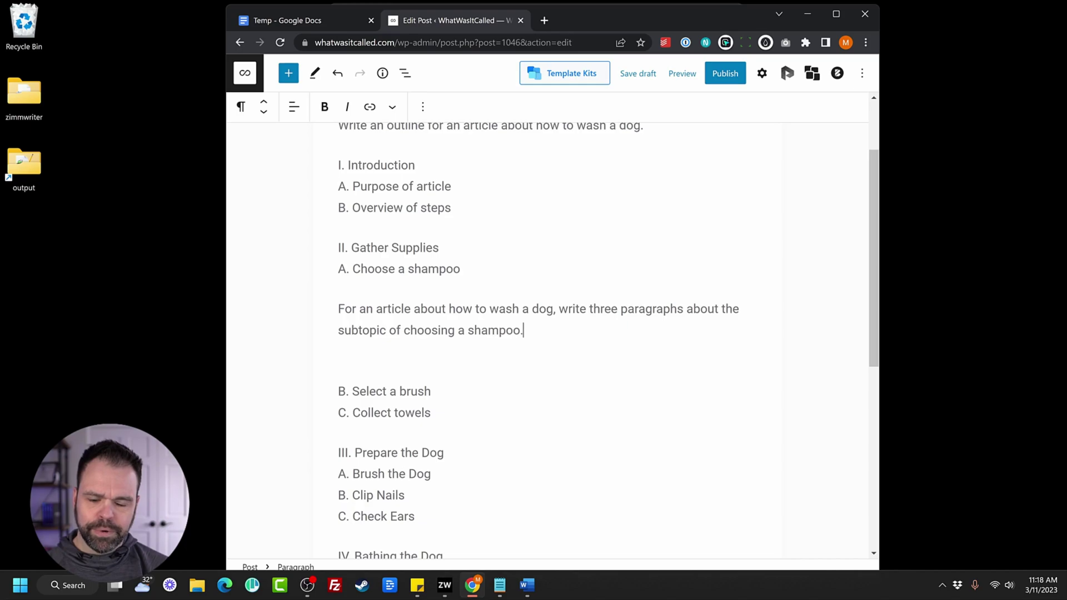
Generate the shampoo paragraphs, delete the leftover prompt, and minimize the browser.
key(ctrl+a)
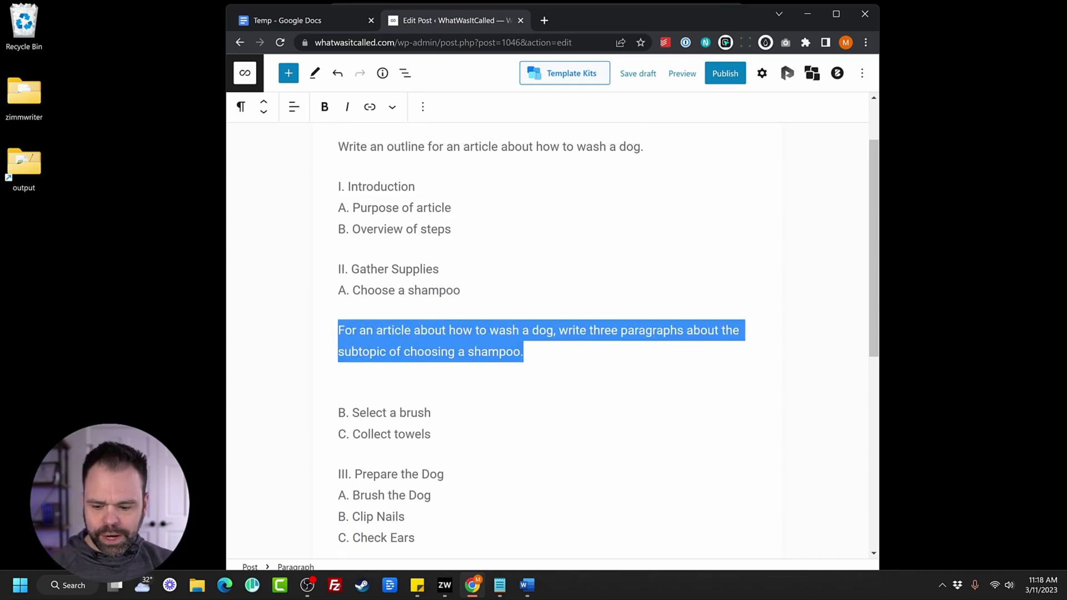
key(ctrl+alt+z)
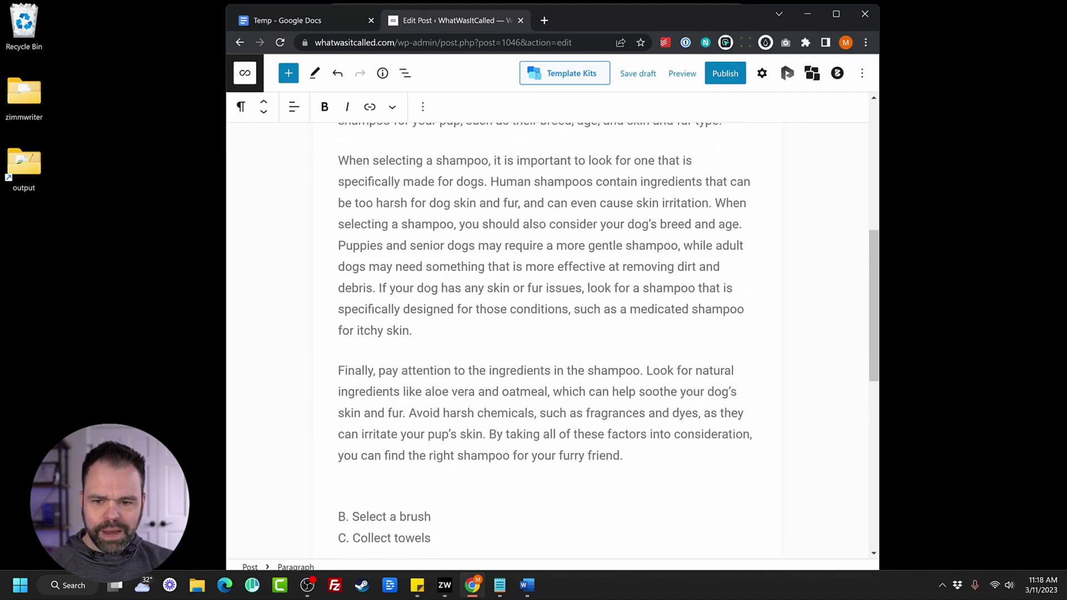
key(Delete)
key(Delete)
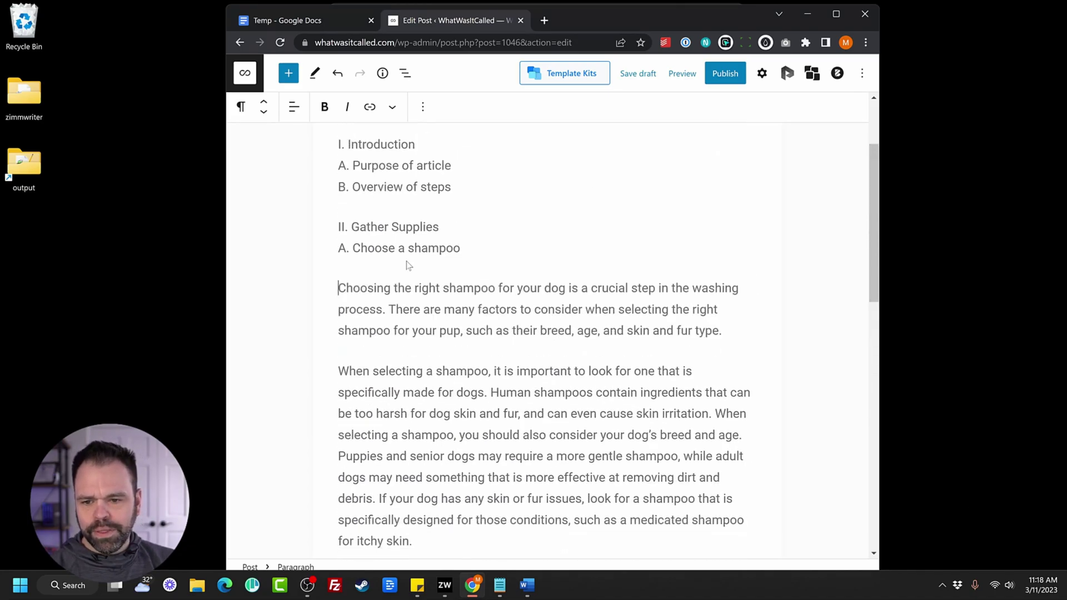
scroll(547, 333, down, 2)
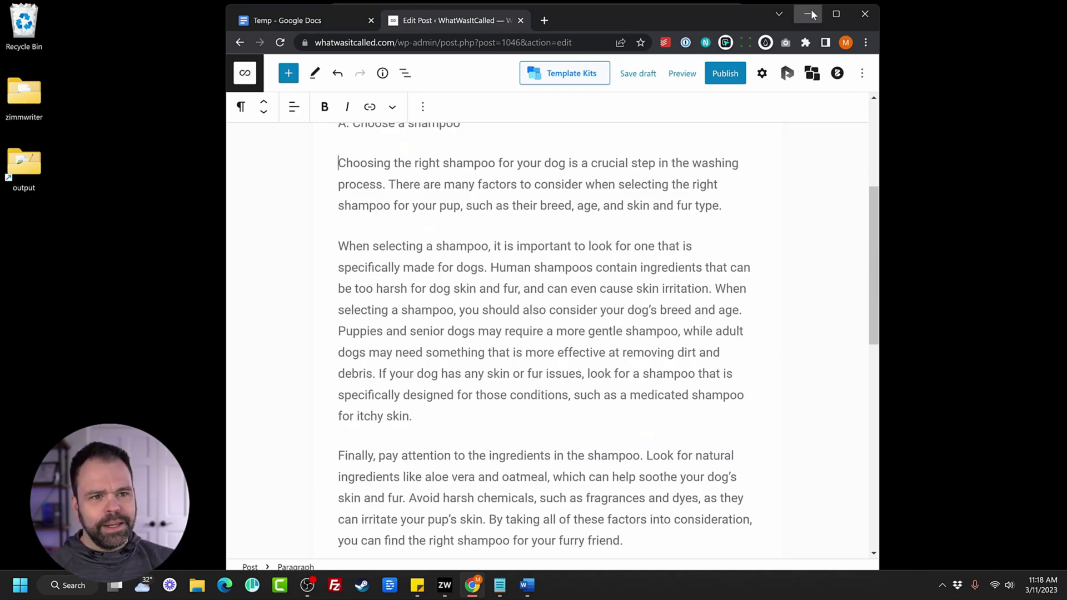
click(810, 14)
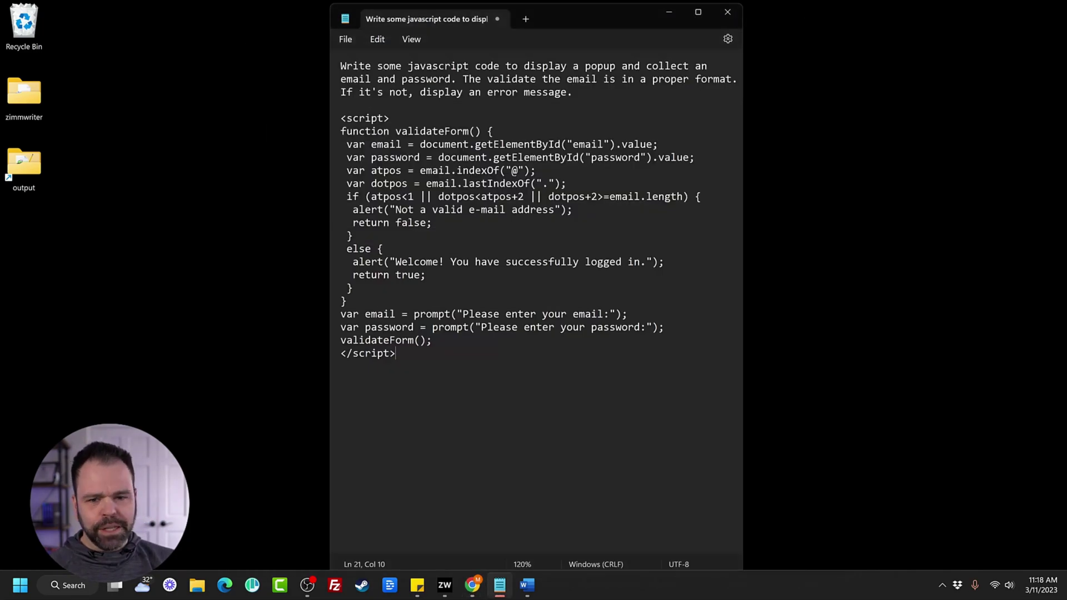
Minimize Notepad and start the 1-Click Blog Writer from the ZimmWriter v6.05 menu.
click(669, 13)
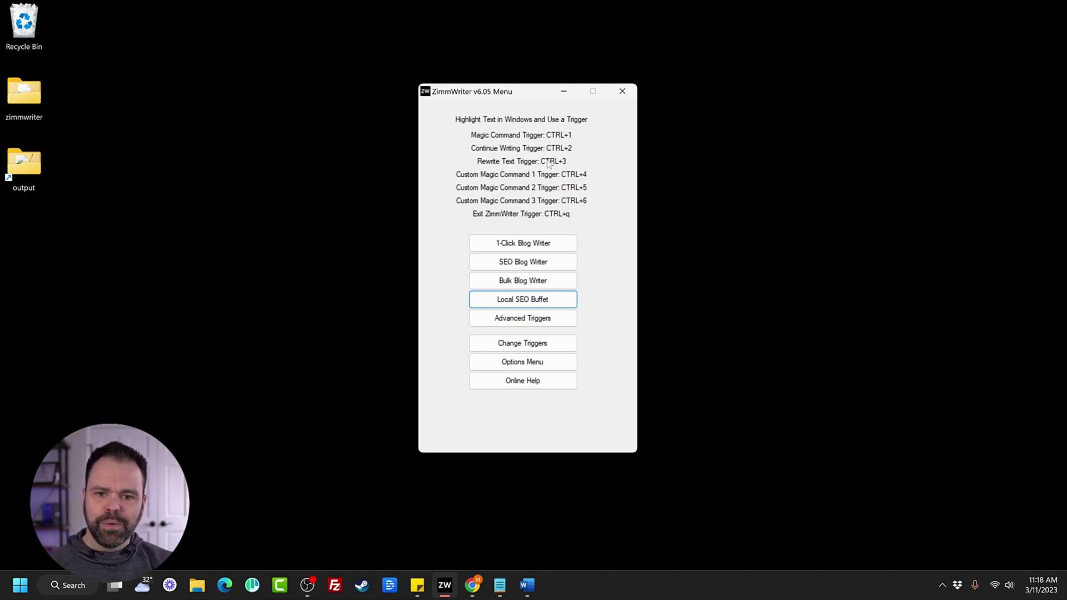
click(530, 250)
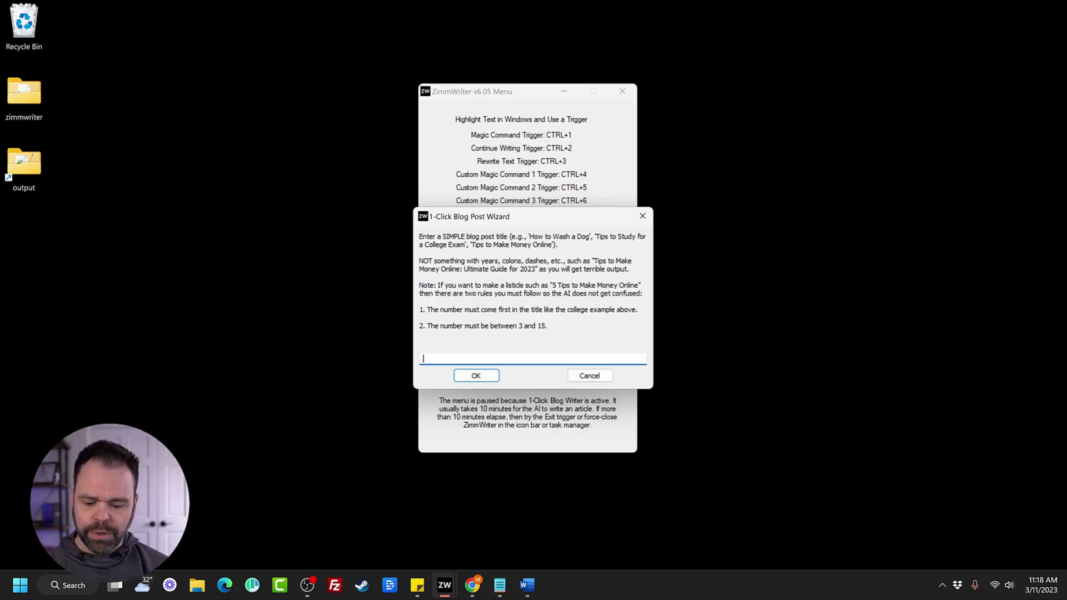
Enter the title '5 tricks to get into college with bad grades' and start the article.
text(5 tricks to )
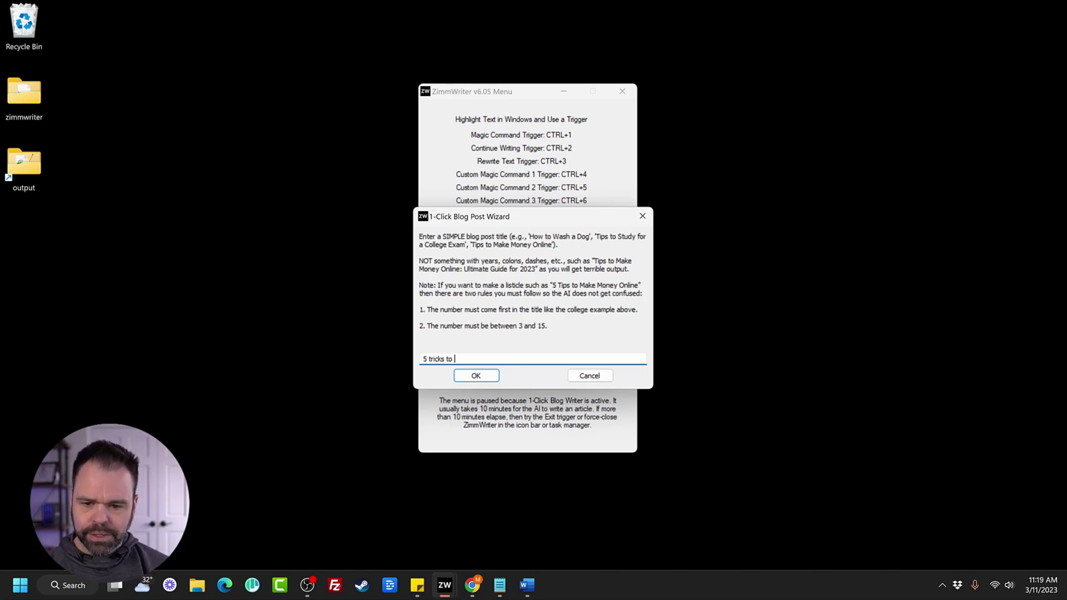
text(get into college)
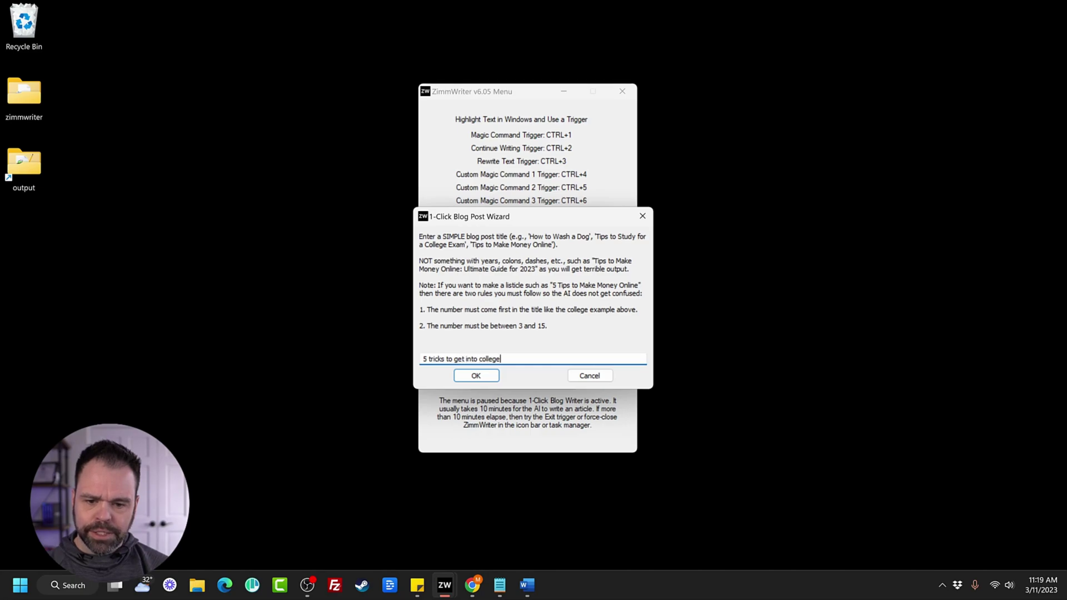
text( with bad grades)
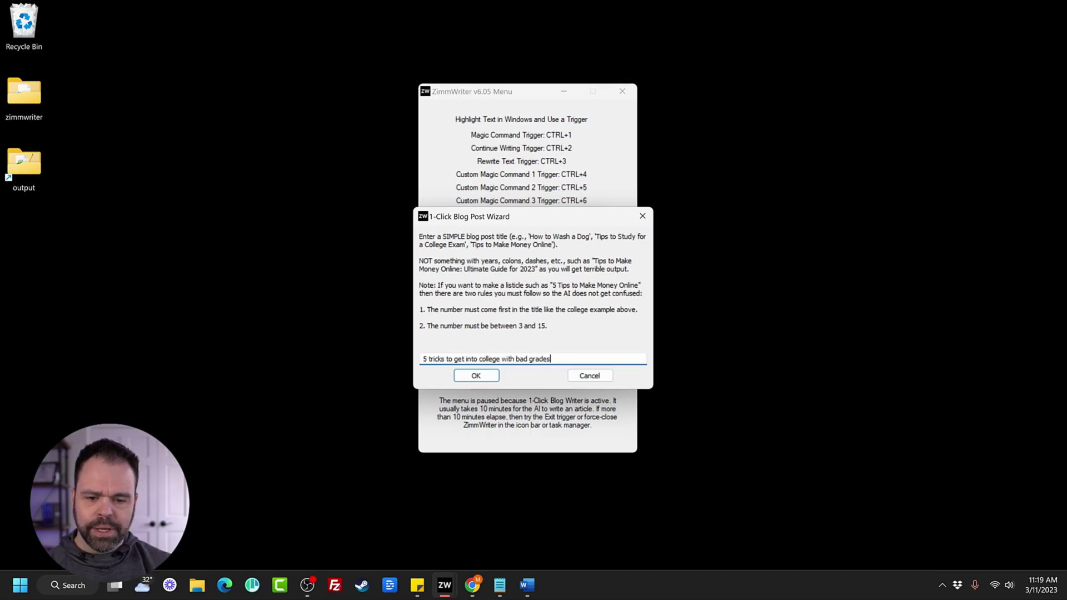
click(465, 373)
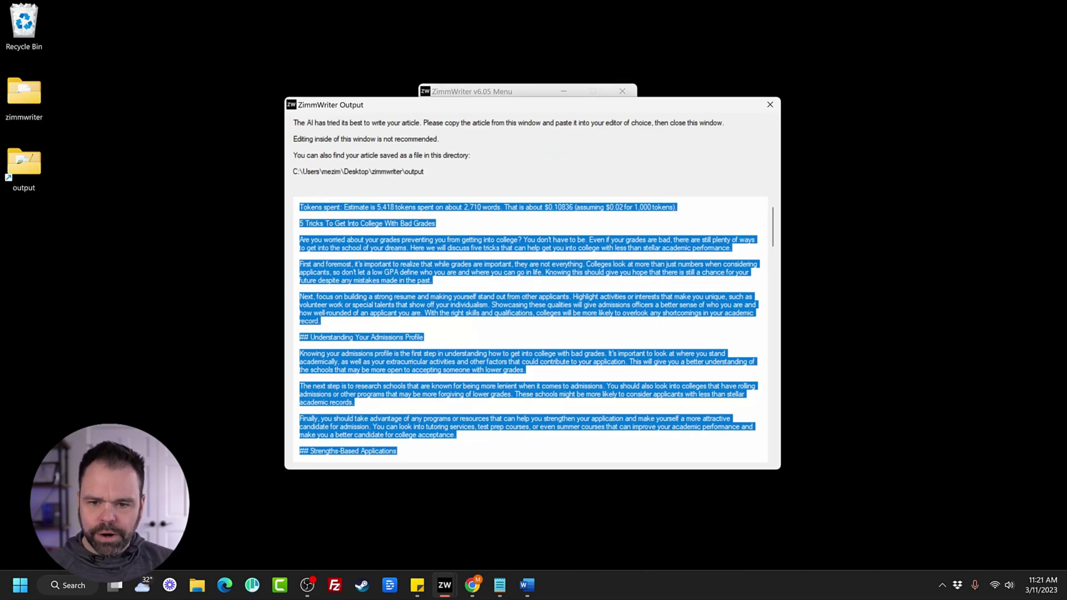
click(299, 256)
scroll(528, 328, down, 20)
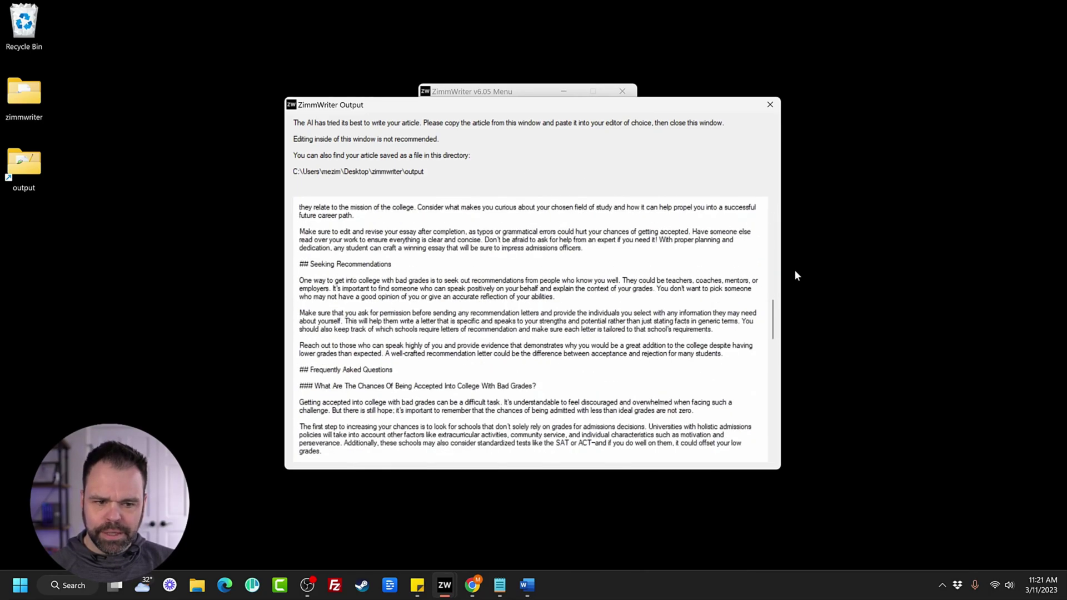
drag(782, 318, 789, 238)
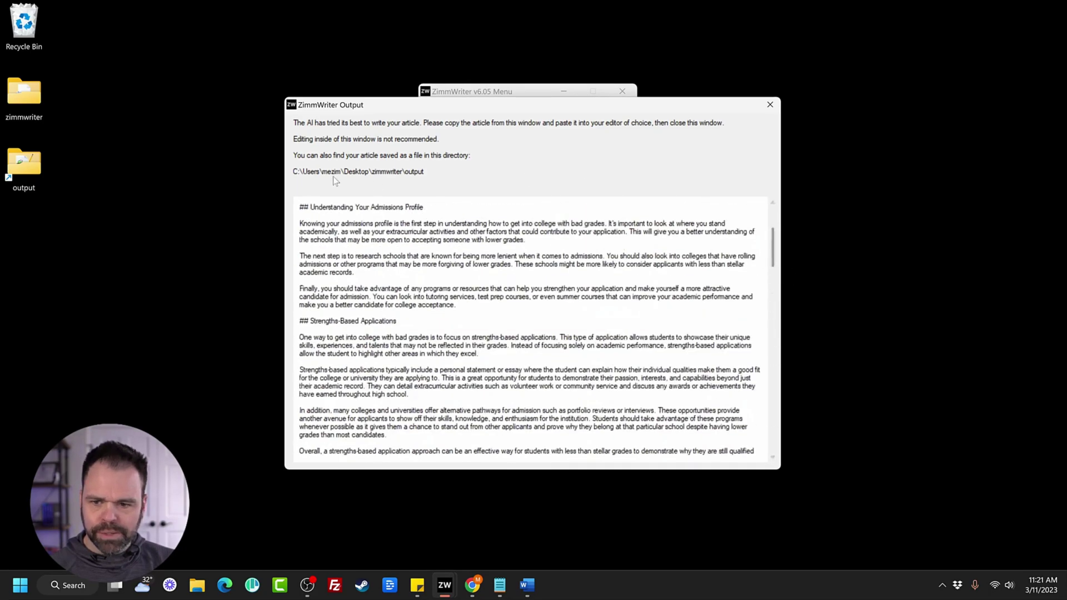
click(36, 162)
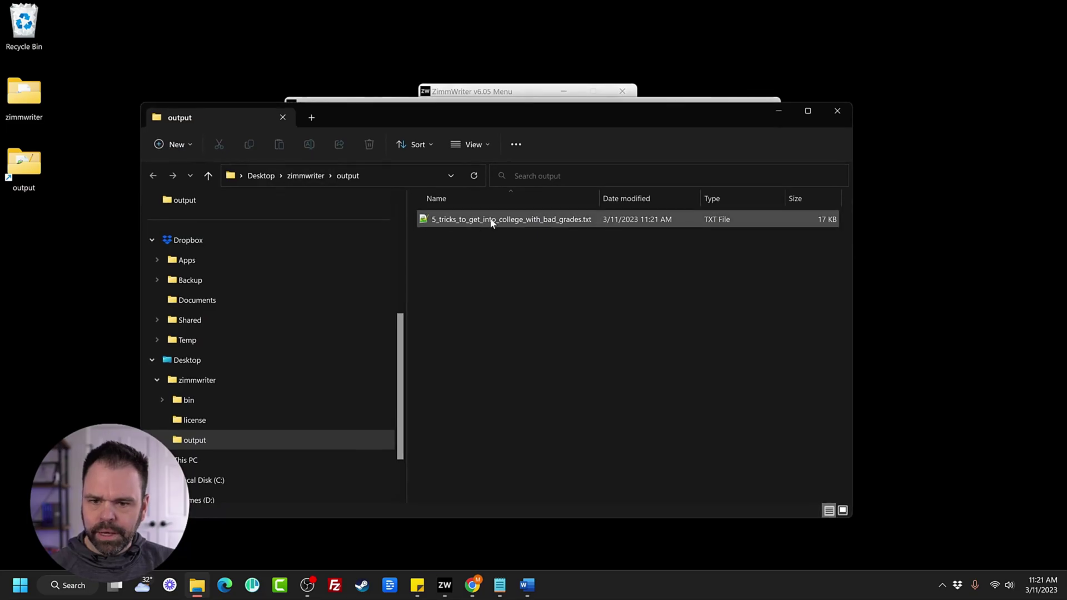
Open 5_tricks_to_get_into_college_with_bad_grades.txt in Notepad++ and scroll through it.
click(497, 222)
double_click(498, 225)
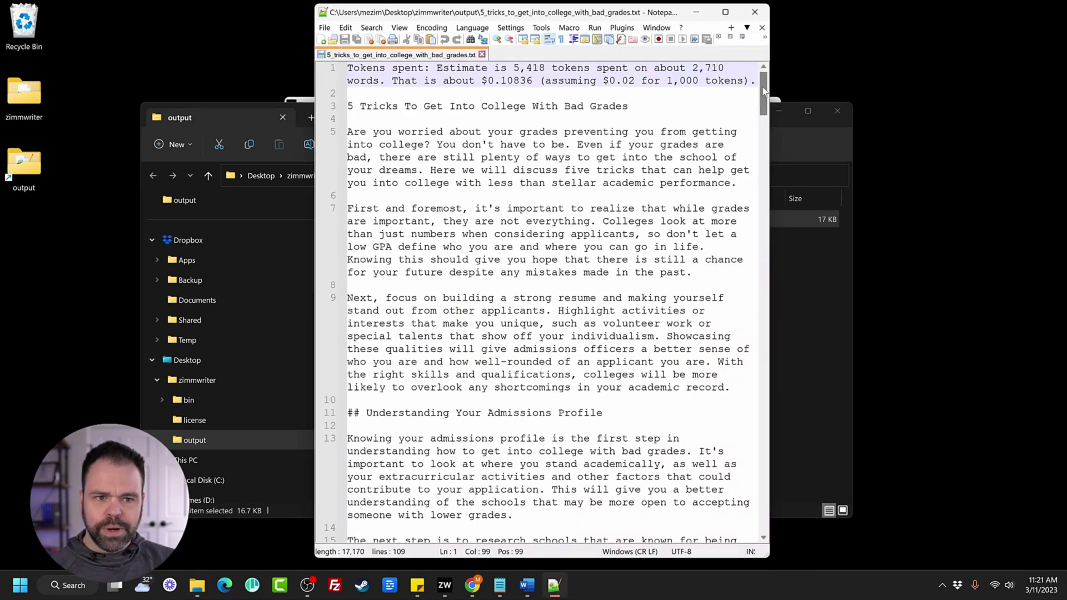
scroll(764, 92, down, 10)
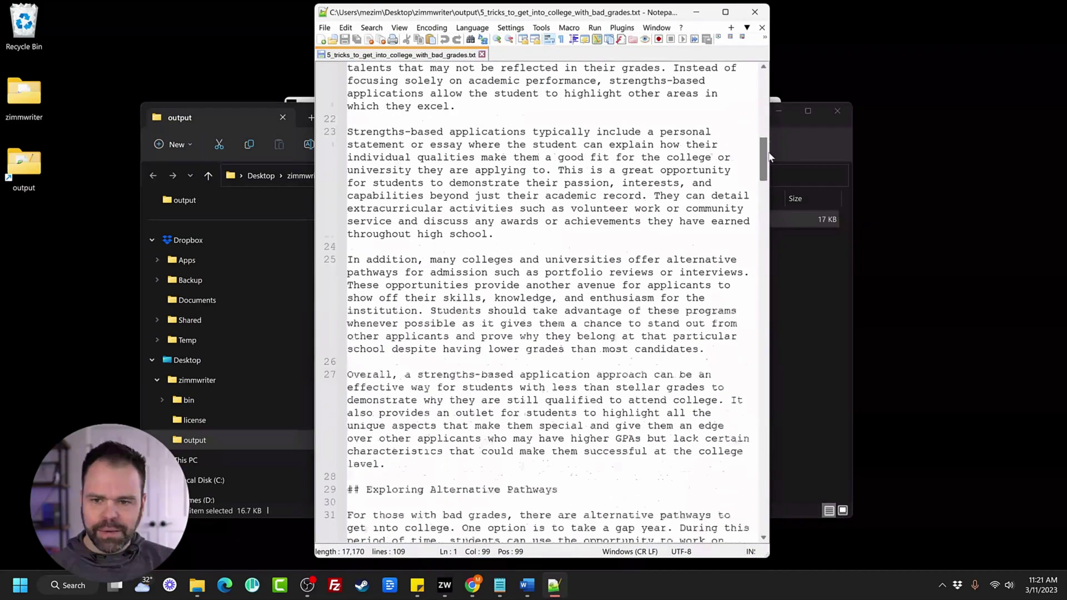
drag(767, 100, 769, 122)
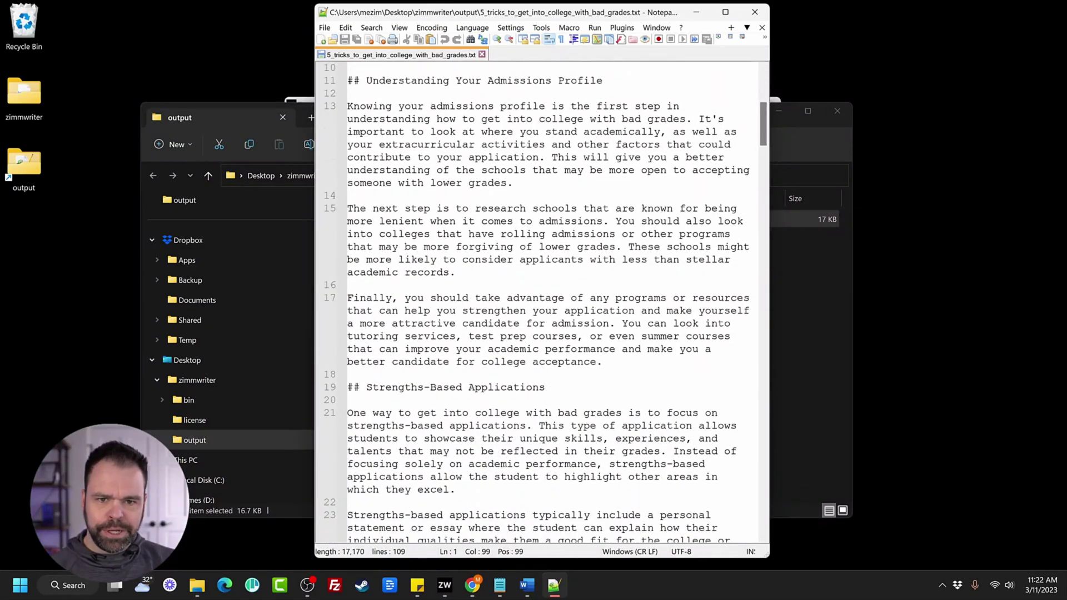
scroll(542, 303, down, 2)
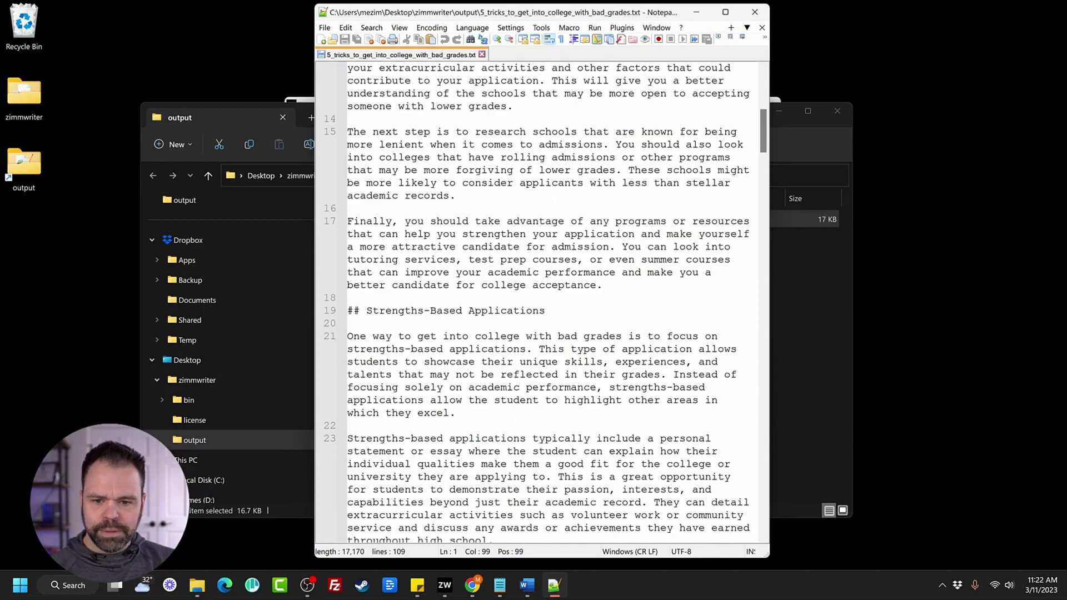
scroll(542, 303, down, 20)
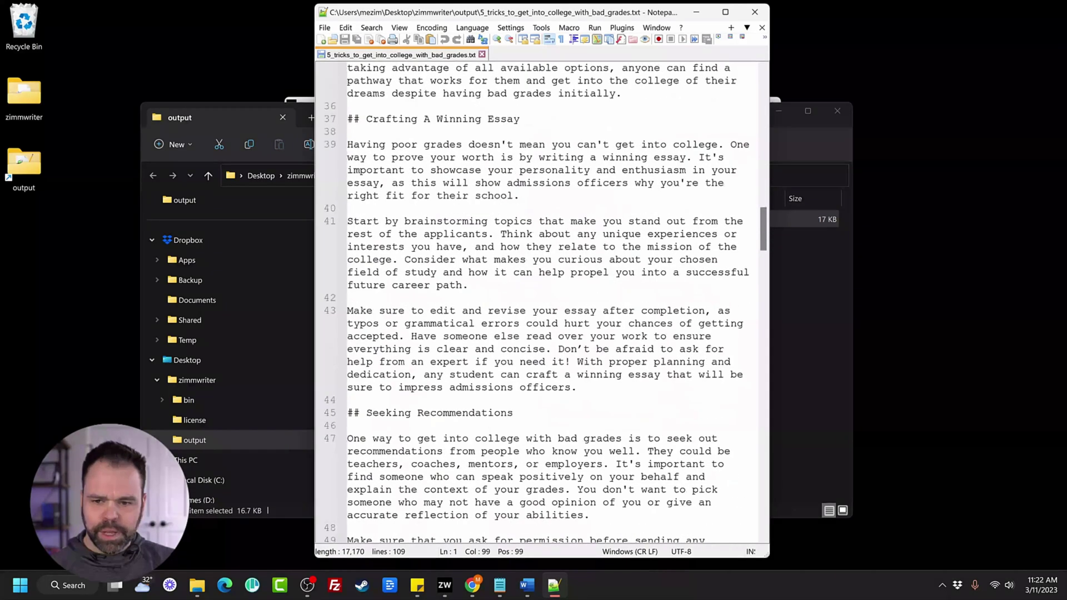
scroll(542, 303, up, 10)
scroll(541, 302, down, 15)
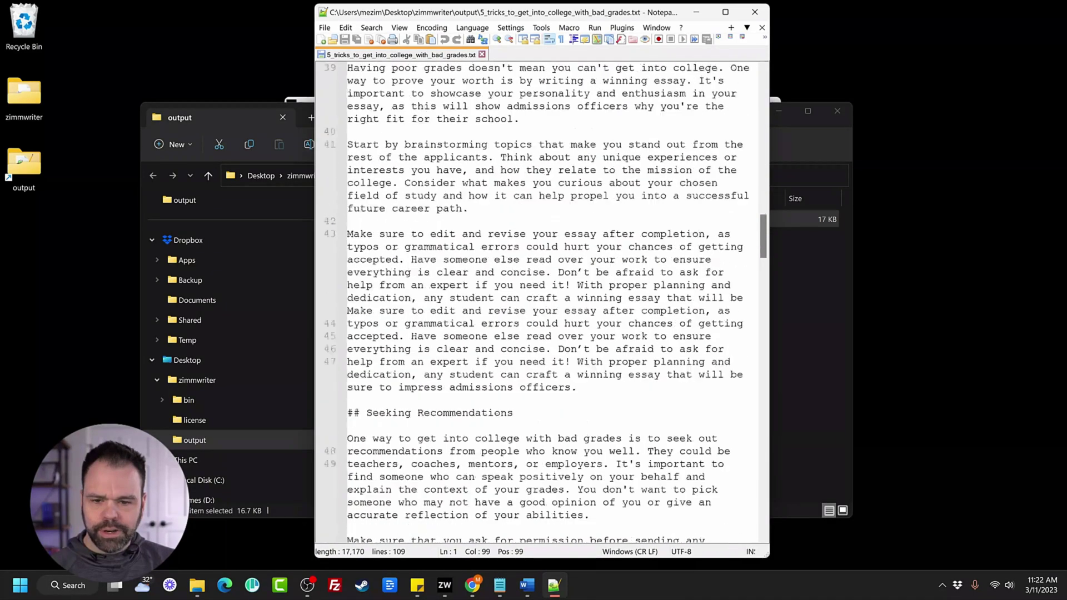
scroll(541, 302, up, 2)
Select the article body from line 5 to the end.
drag(366, 195, 418, 233)
scroll(541, 303, down, 11)
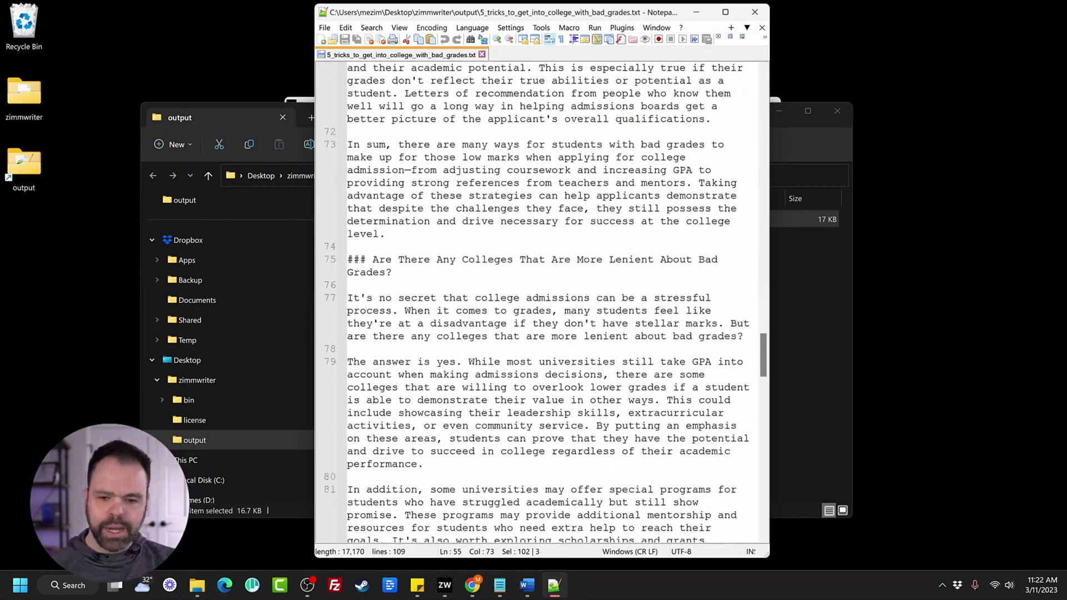
scroll(541, 303, down, 20)
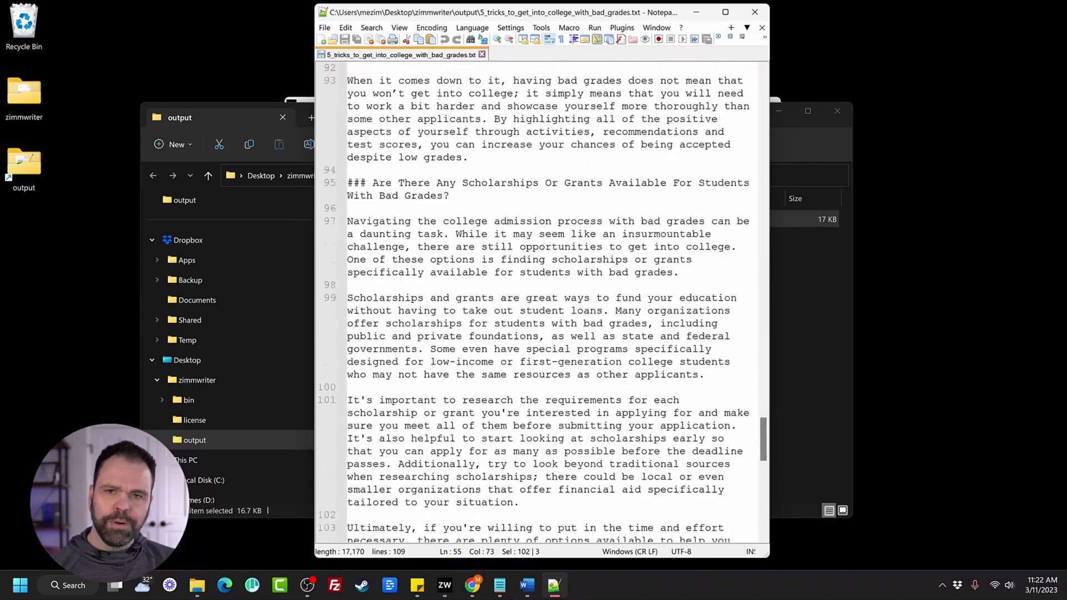
drag(534, 464, 311, 134)
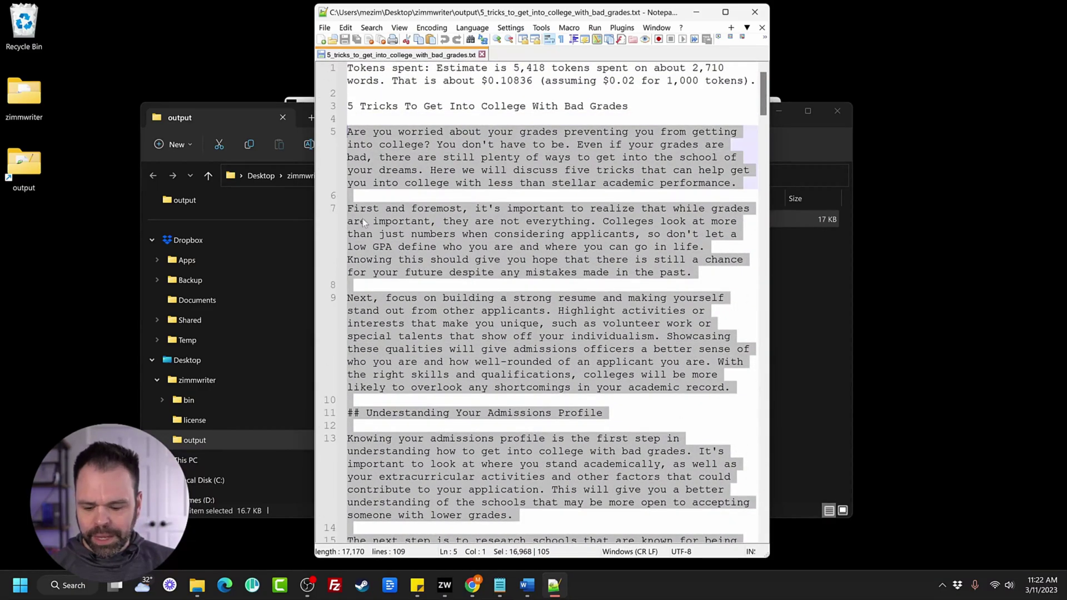
click(471, 585)
Delete all of the How To Wash A Dog post content and paste in the college bad-grades article.
scroll(396, 151, up, 5)
click(533, 306)
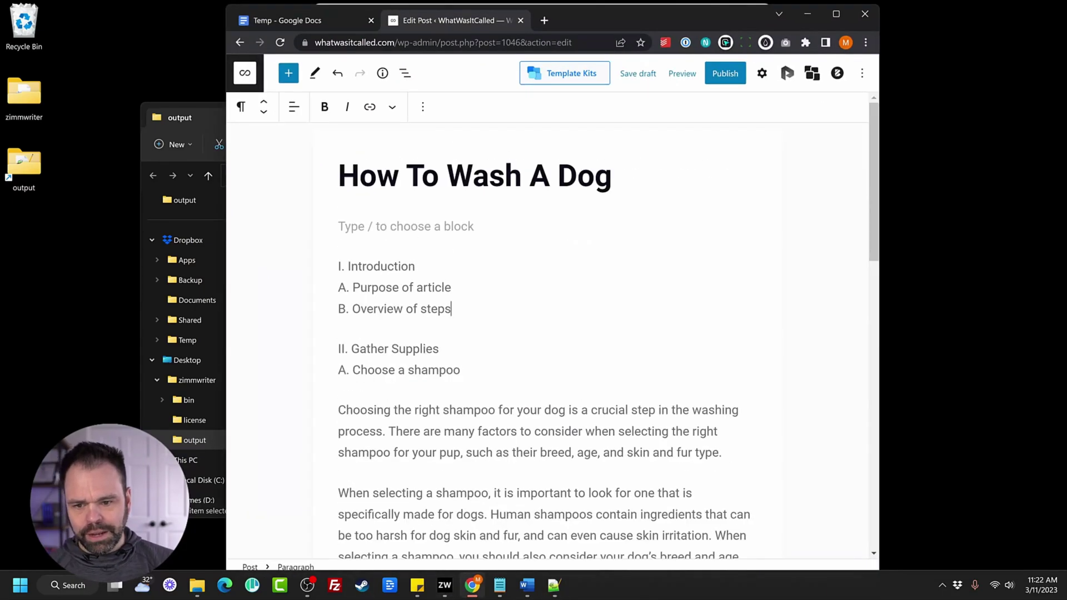
key(ctrl+a)
key(ctrl+a)
key(Delete)
key(ctrl+v)
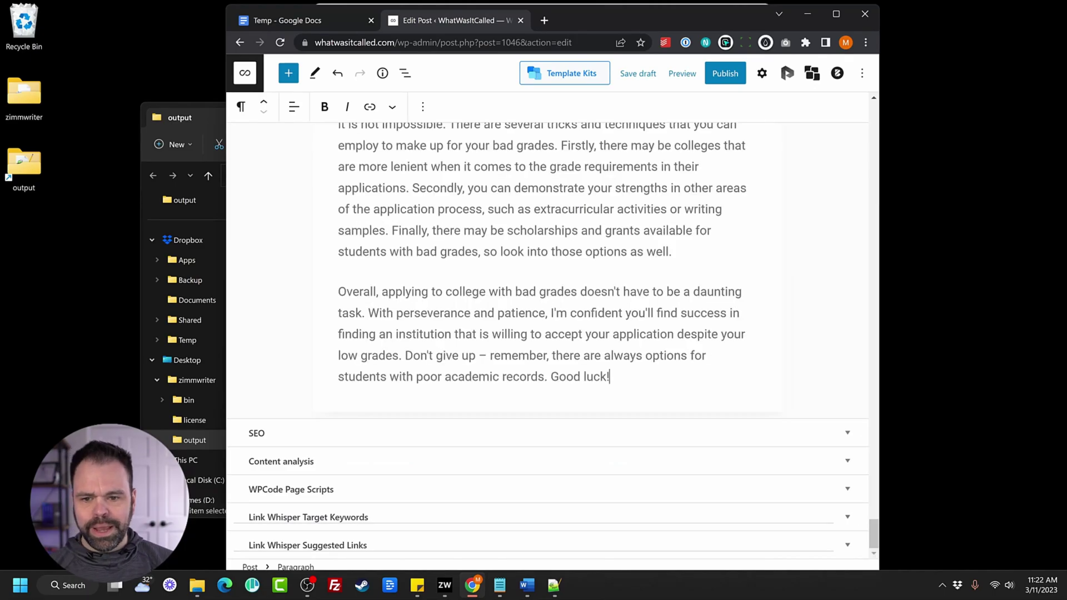
scroll(809, 404, up, 15)
drag(877, 415, 876, 140)
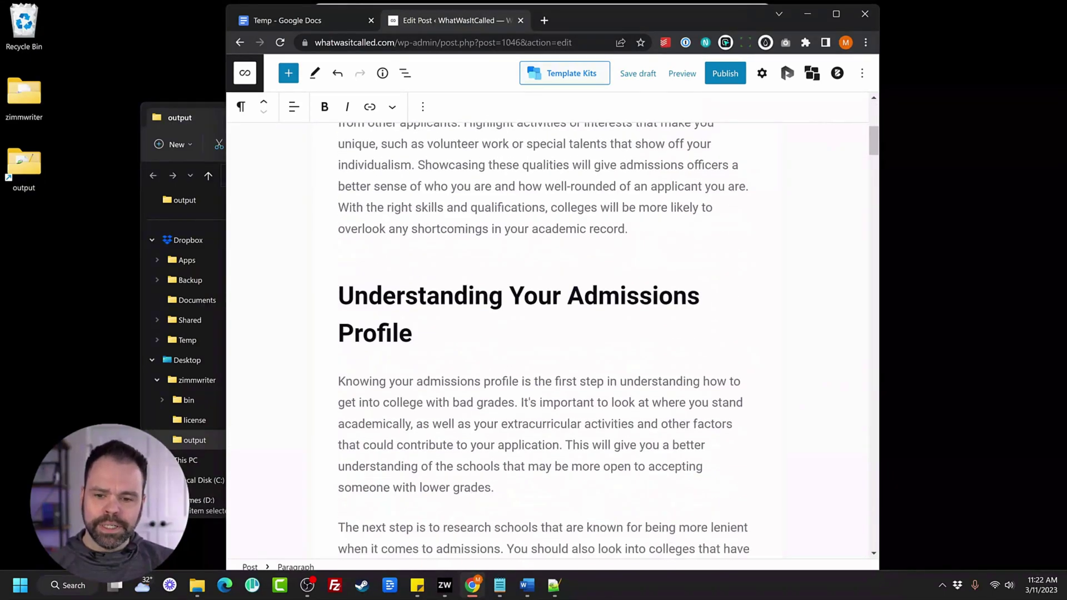
scroll(547, 334, down, 20)
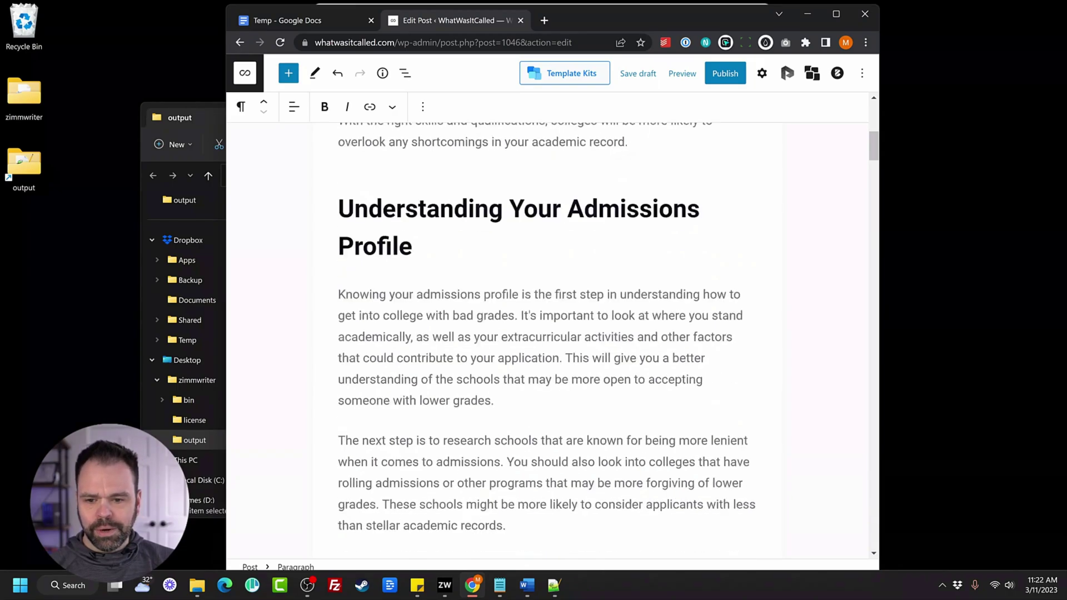
scroll(547, 333, up, 5)
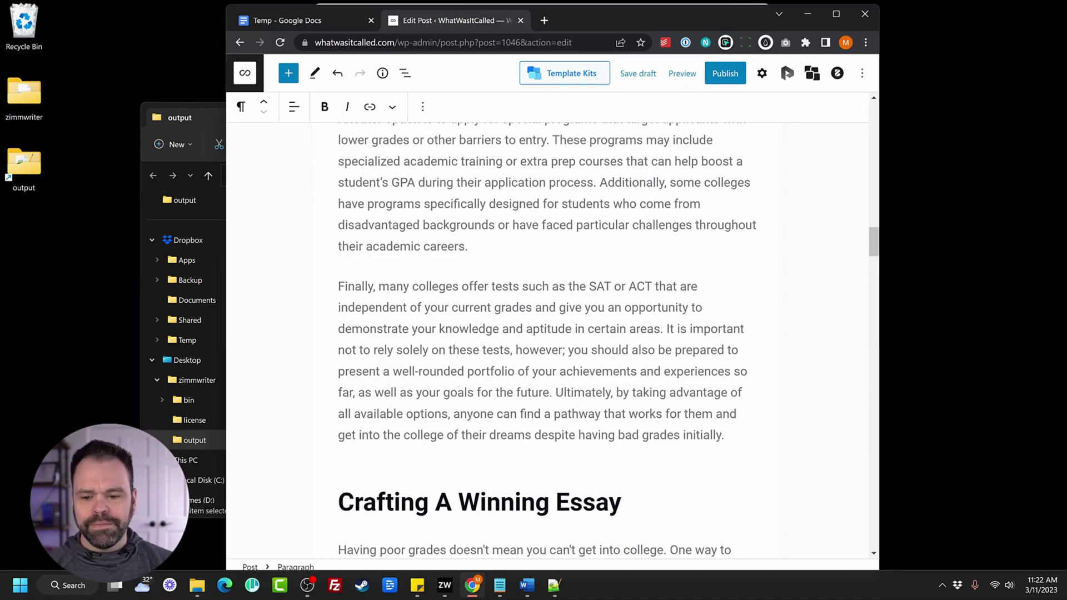
scroll(548, 333, down, 5)
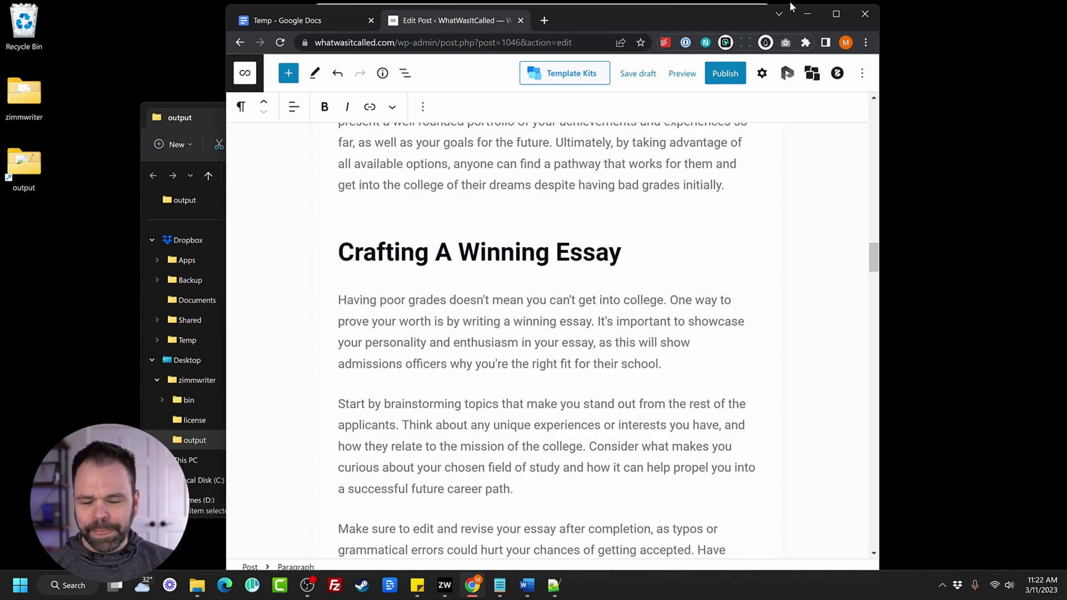
Close the article file and output window, hide other windows, and open the SEO Blog Writer.
click(807, 13)
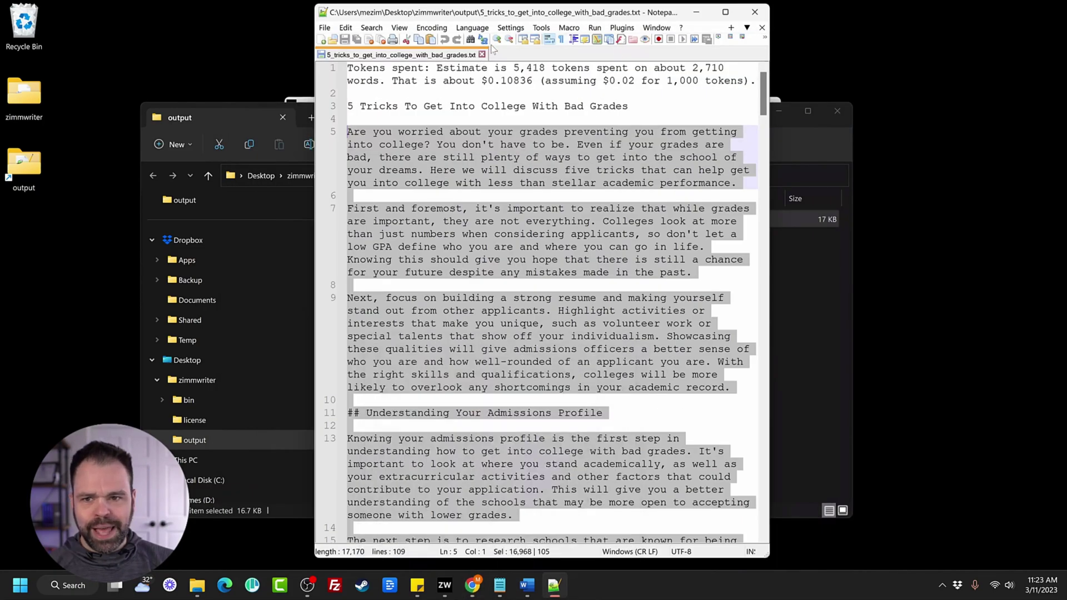
click(482, 54)
click(695, 12)
click(778, 117)
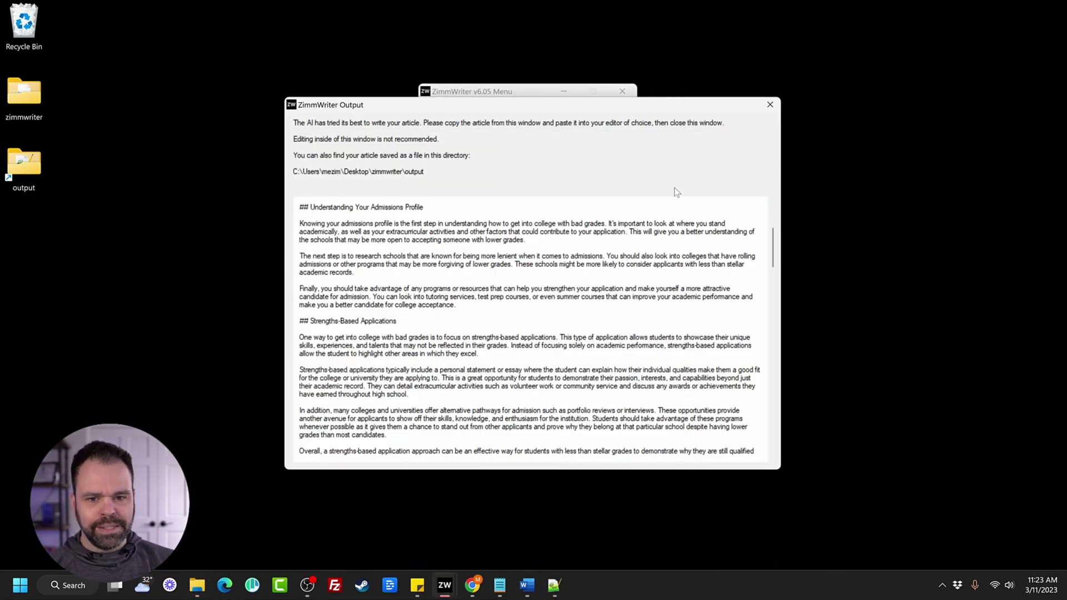
click(769, 106)
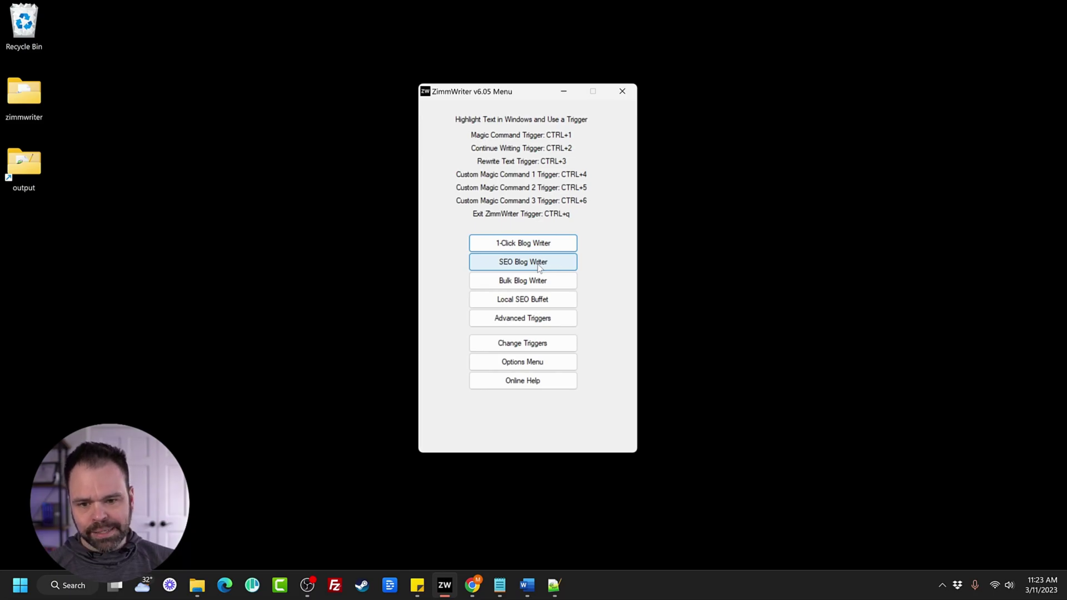
click(540, 268)
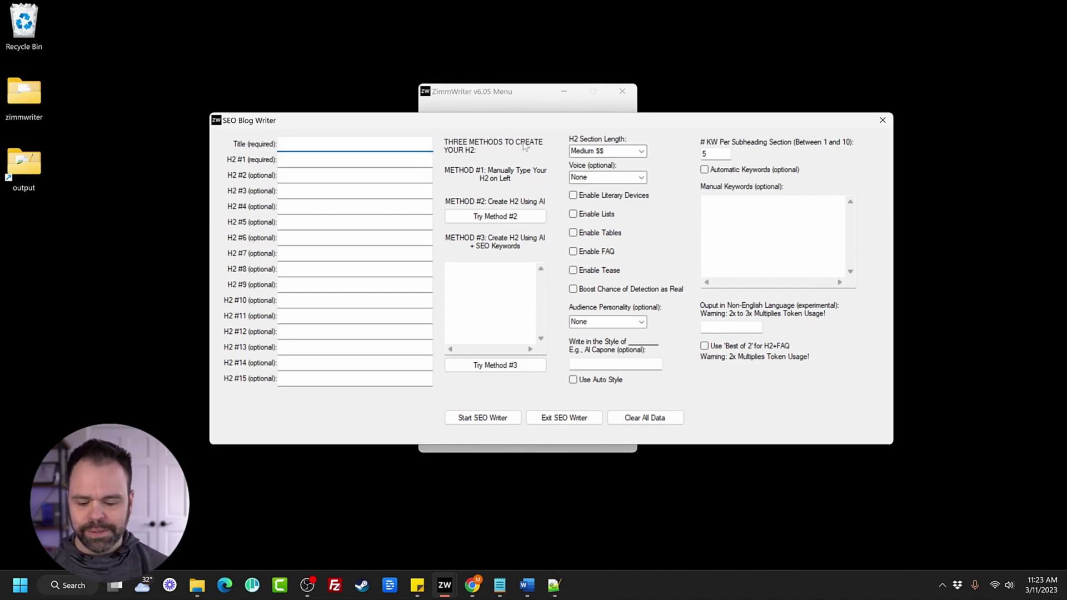
Enter the title 'How to Get Into College With Bad Grades' and let AI generate fifteen H2 subheadings.
text(How to G)
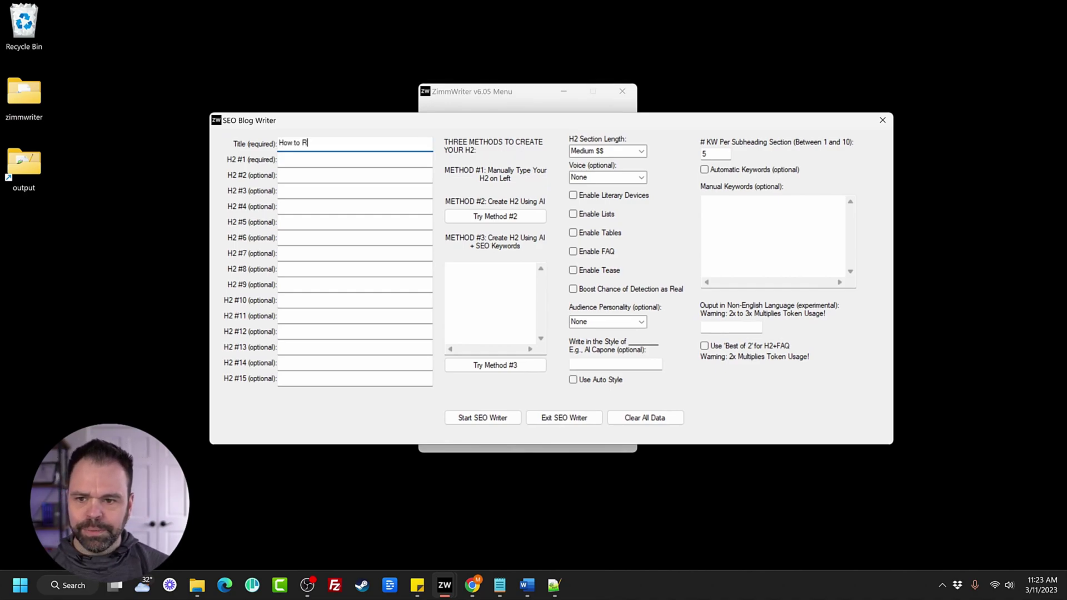
text(et Into Coll)
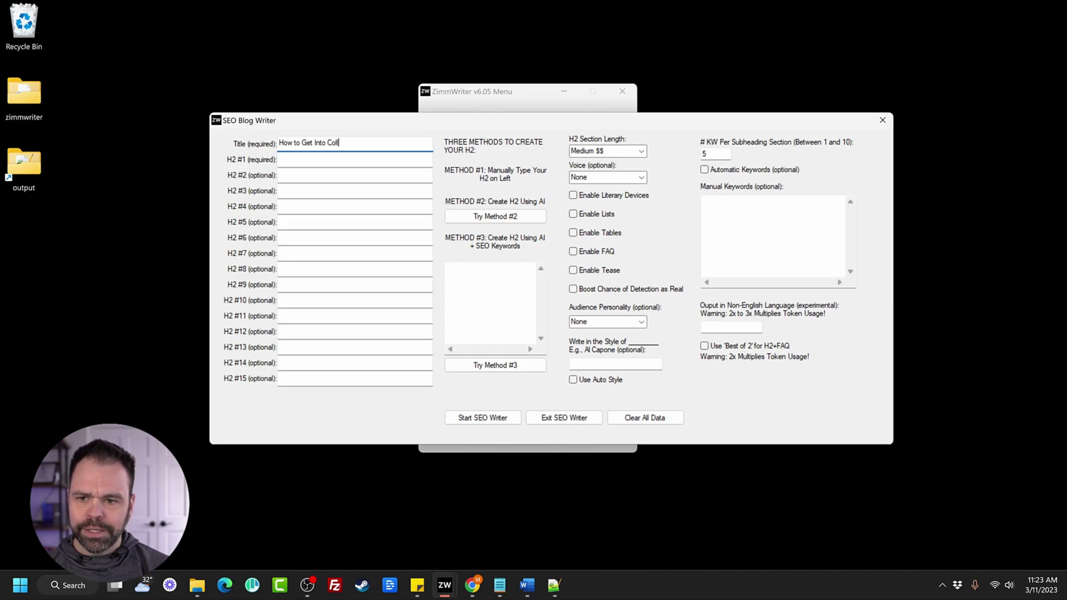
text(ege With Bad Grades)
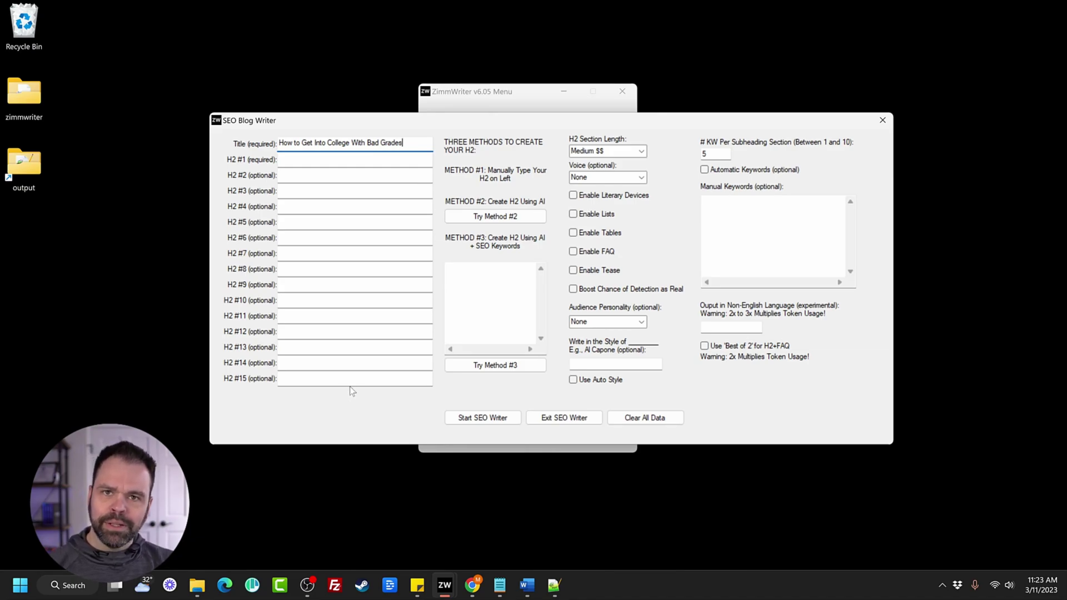
click(507, 212)
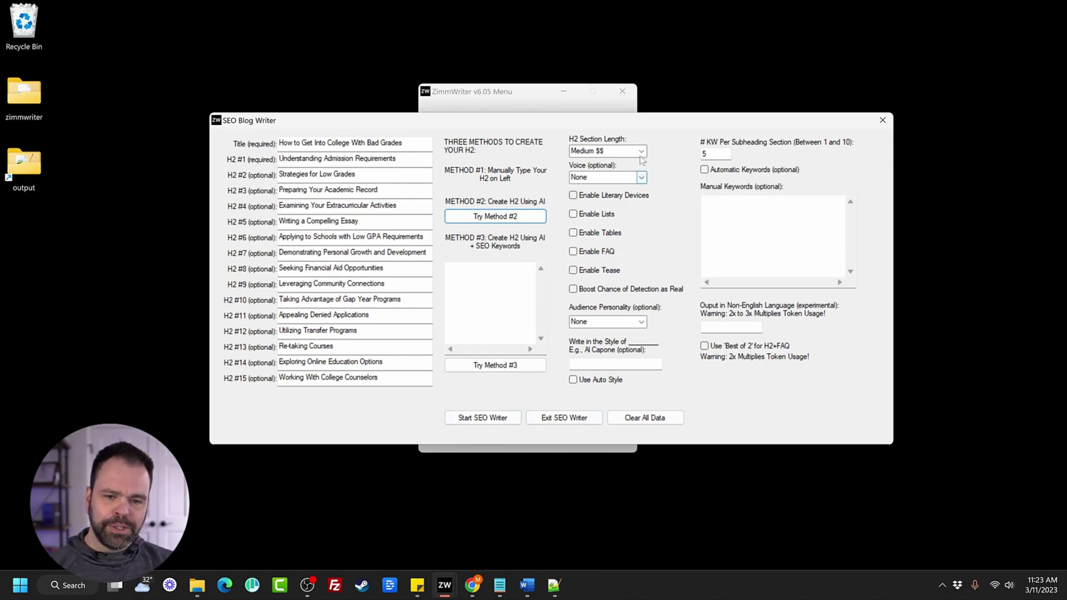
Keep Voice on None and enable literary devices, FAQ, tables, lists, tease and detection-as-real boost.
click(641, 178)
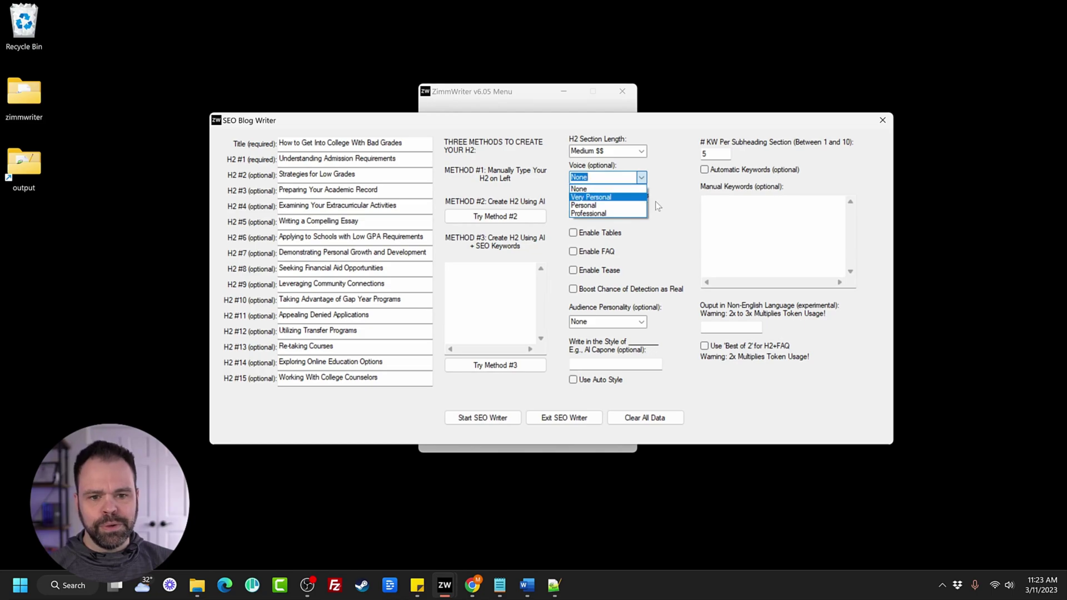
click(679, 199)
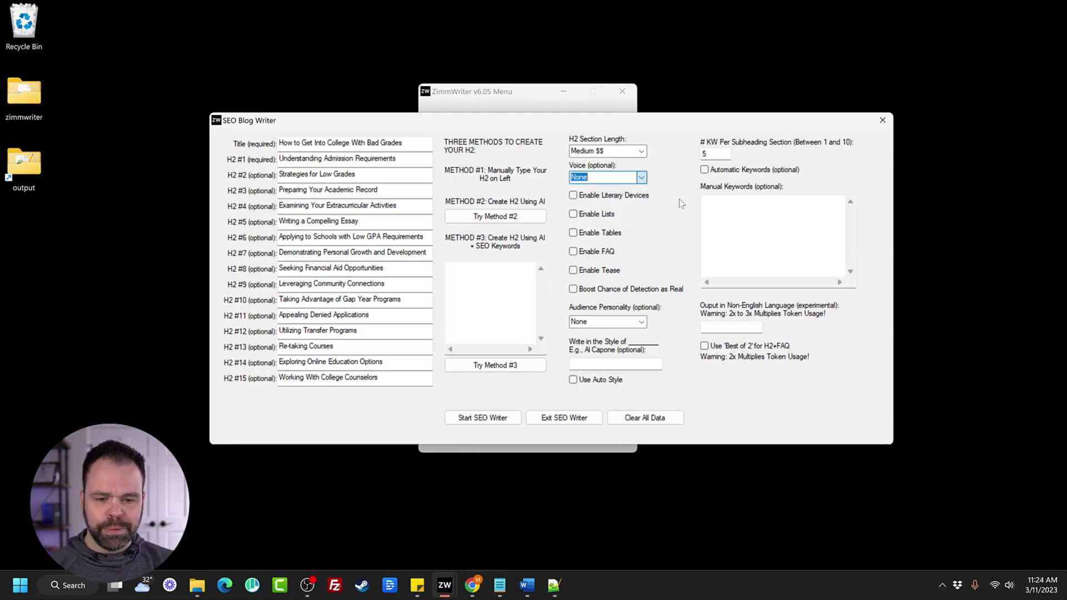
click(573, 196)
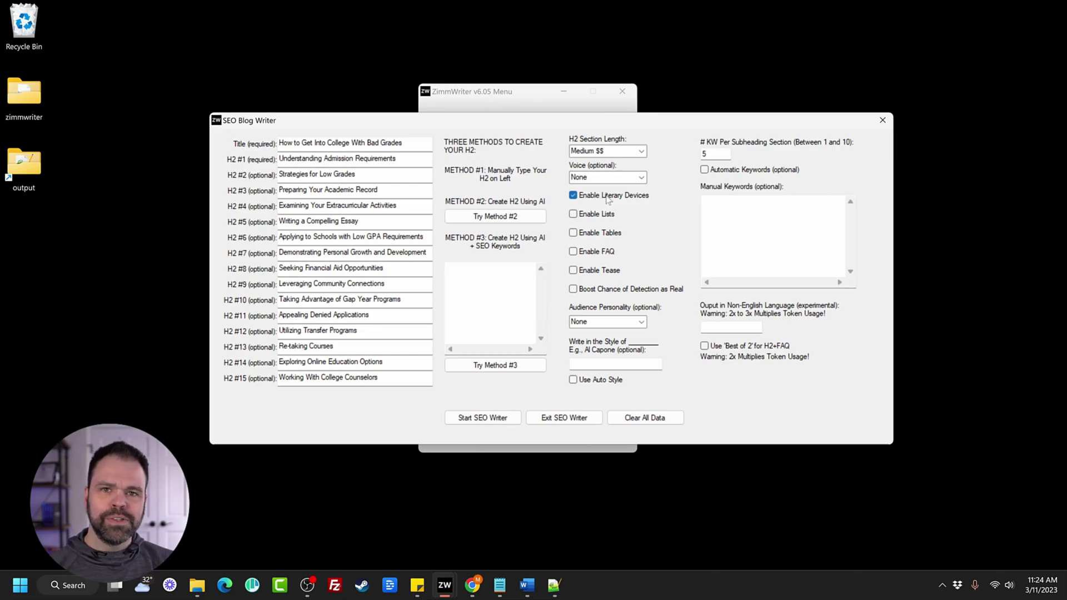
click(593, 253)
click(603, 236)
click(606, 212)
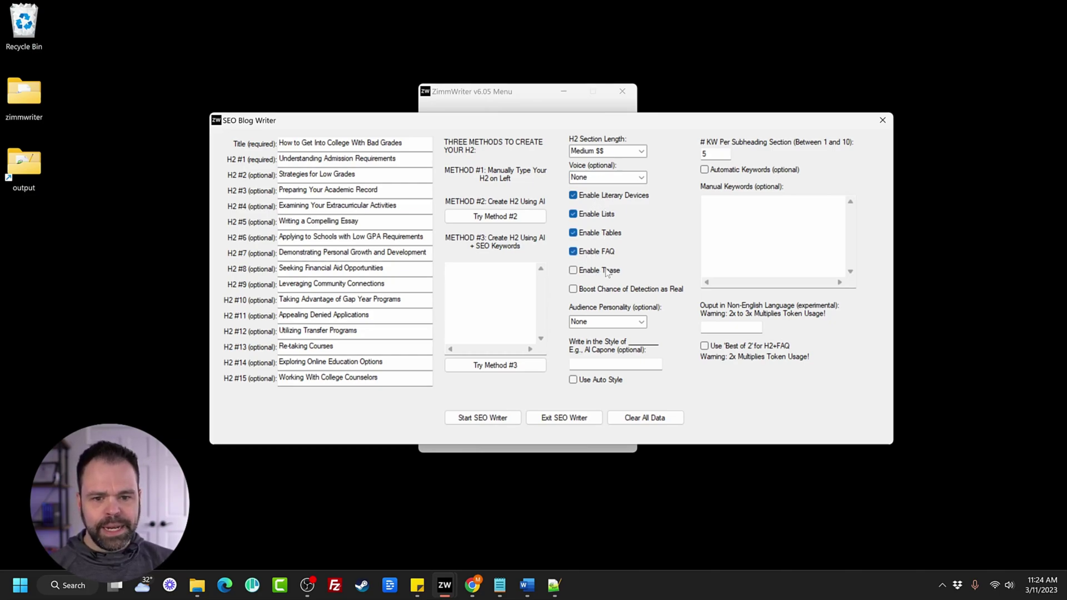
click(610, 271)
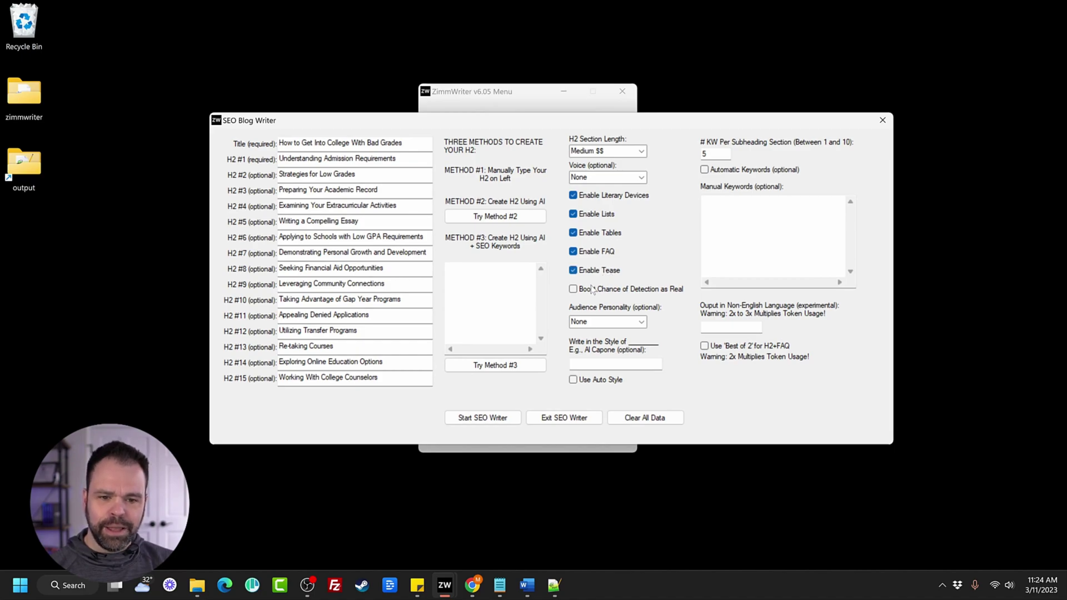
click(609, 290)
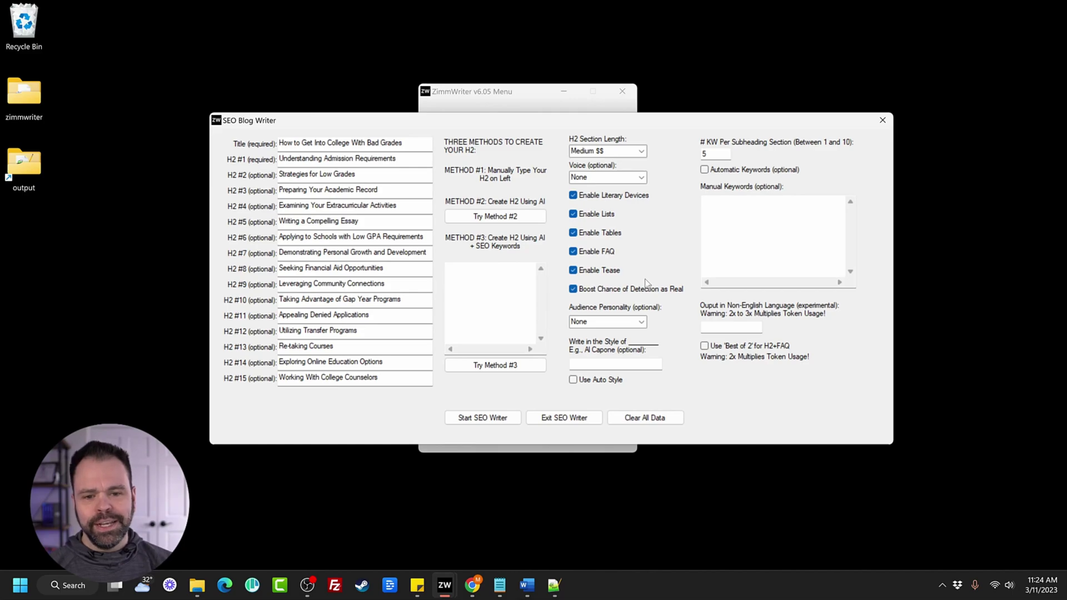
Leave Audience Personality set to None and focus the manual keywords field.
click(620, 322)
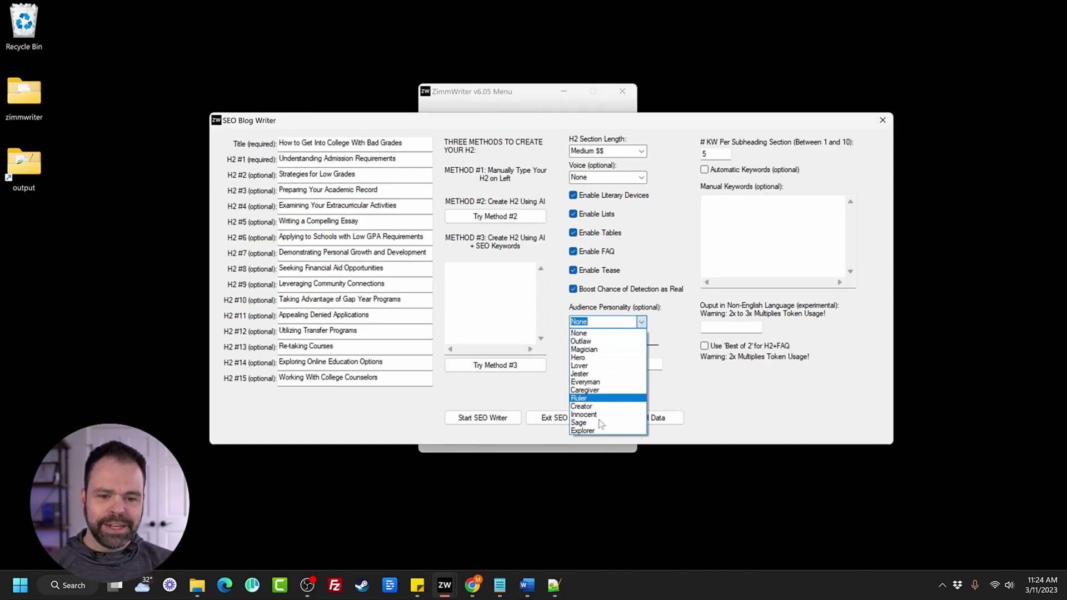
click(659, 318)
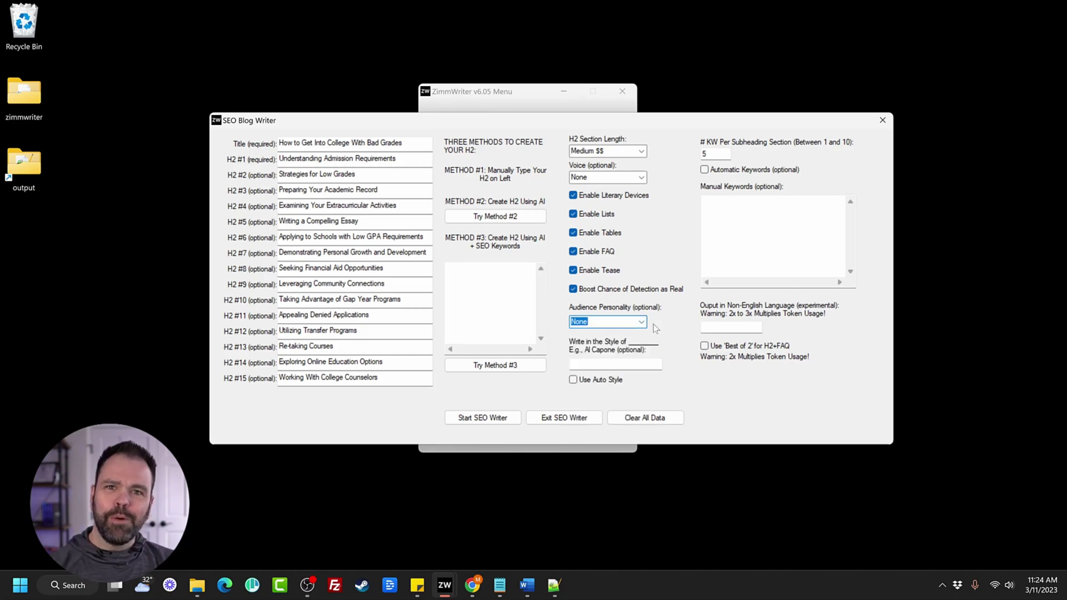
click(641, 321)
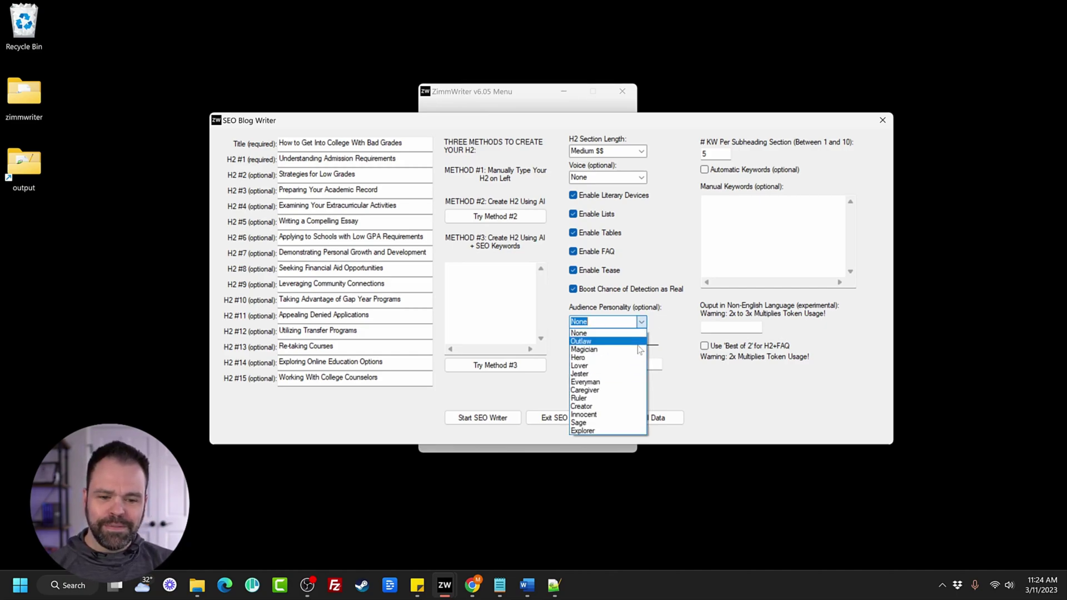
click(669, 331)
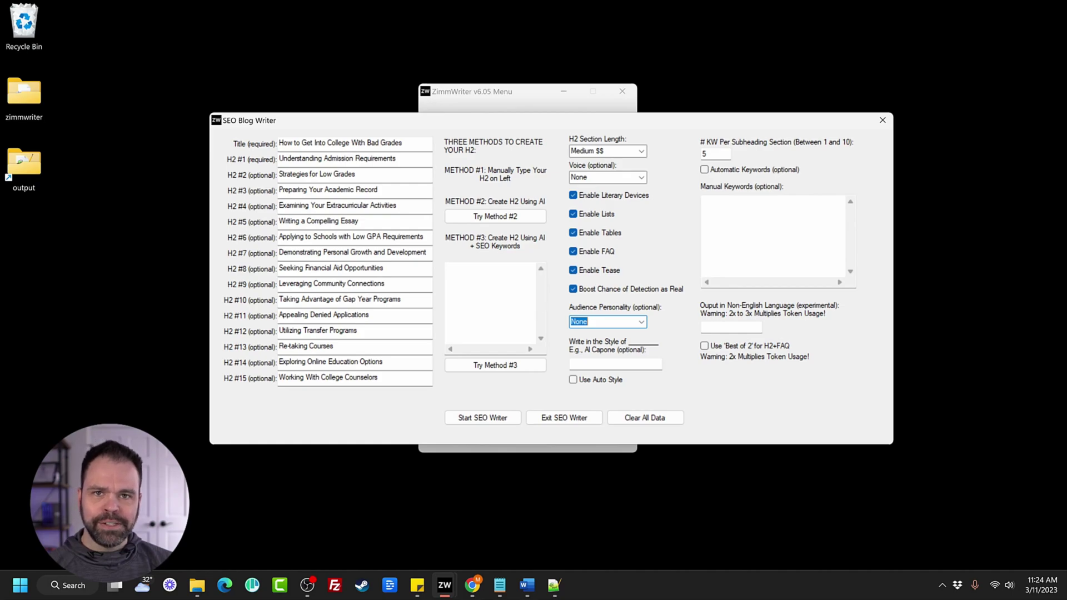
click(702, 201)
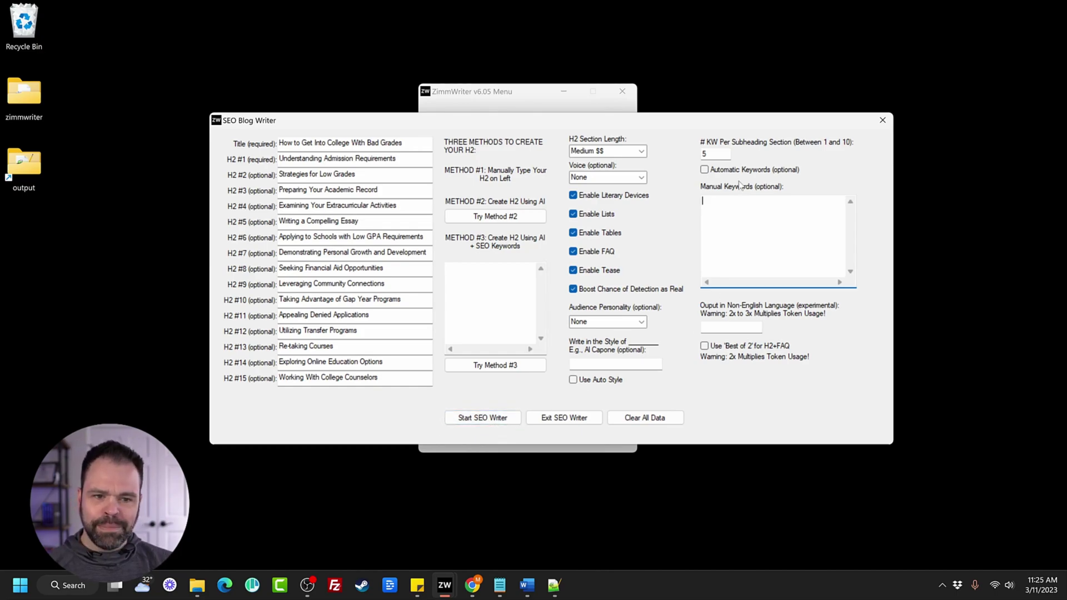
Turn on Automatic Keywords, start the SEO Writer and acknowledge the background-writing notice.
click(714, 175)
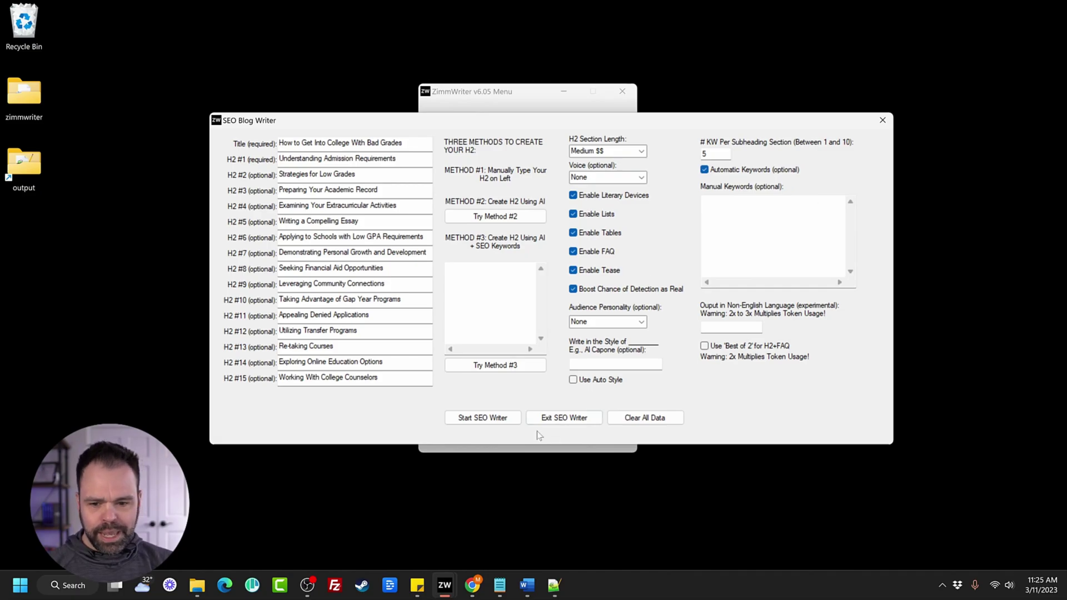
click(483, 420)
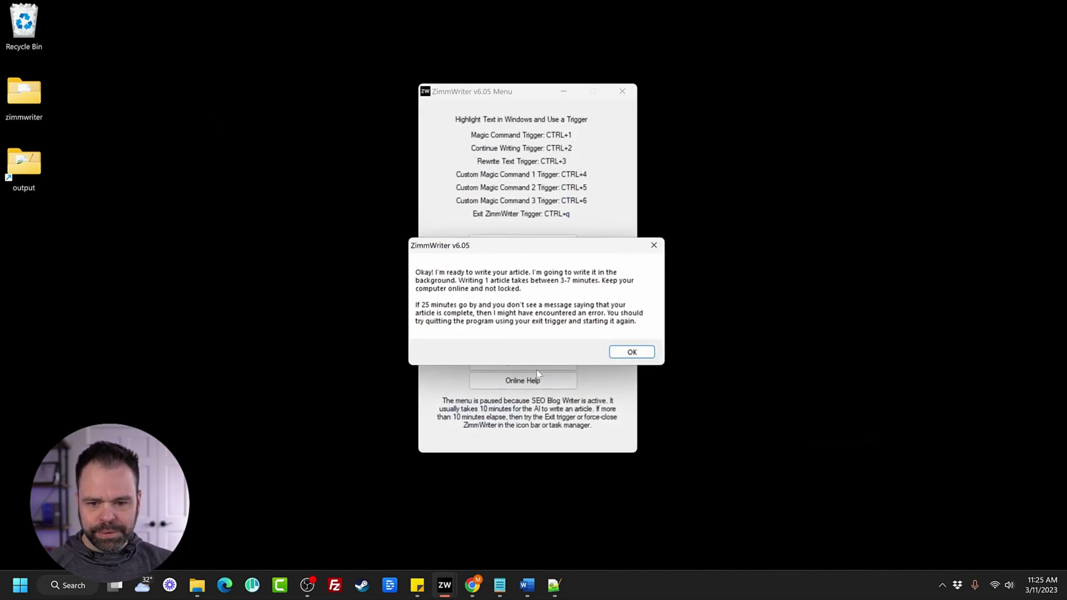
click(631, 352)
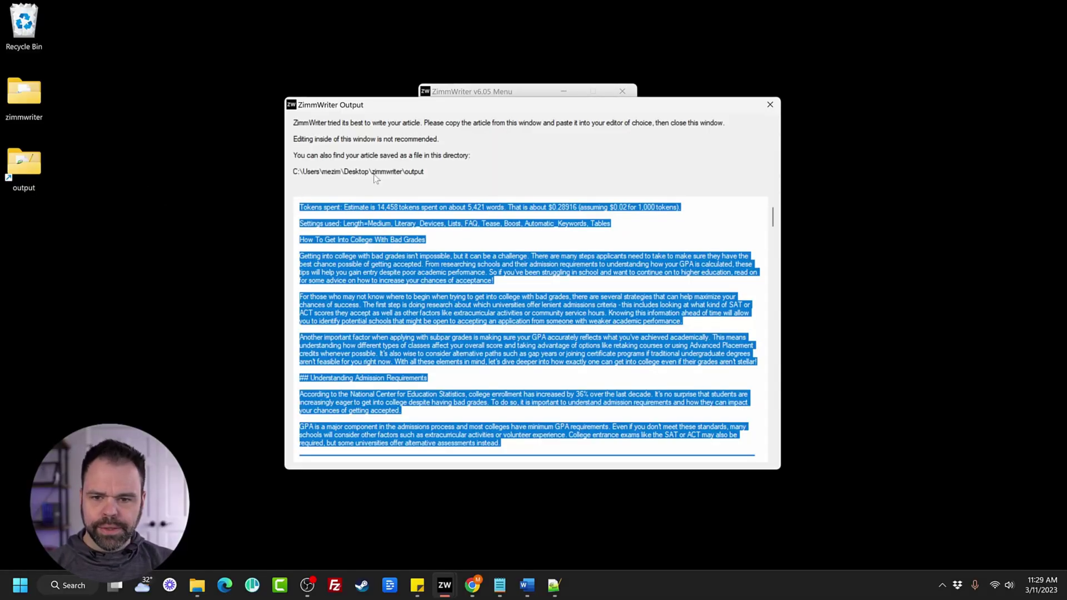
Close the finished article's output window and open the ZimmWriter output folder.
click(770, 105)
double_click(42, 159)
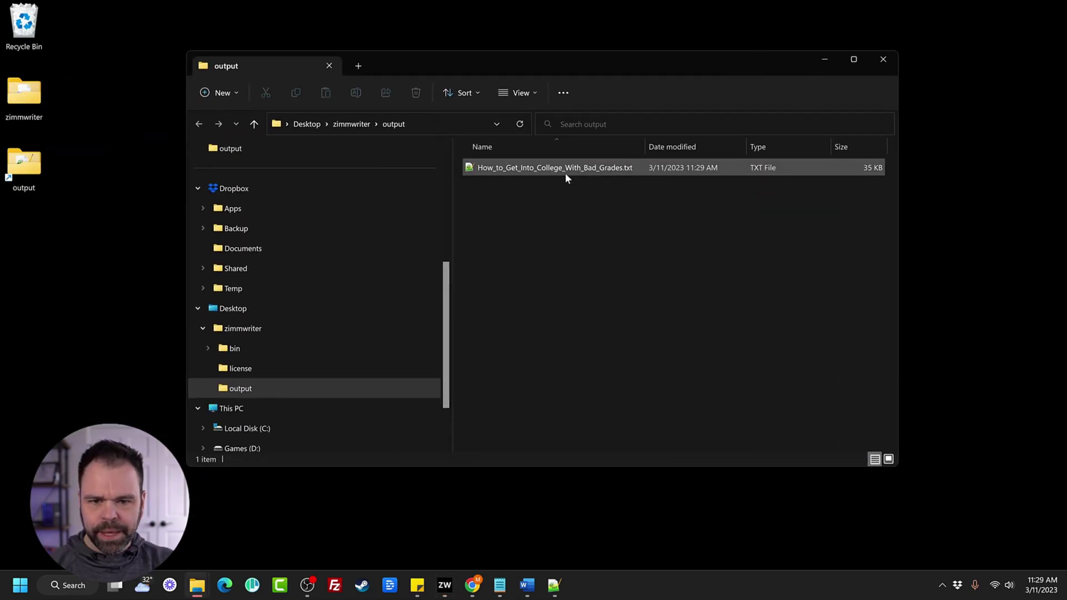
Open How_to_Get_Into_College_With_Bad_Grades.txt in Notepad++ and highlight its 5,421 word count.
double_click(565, 173)
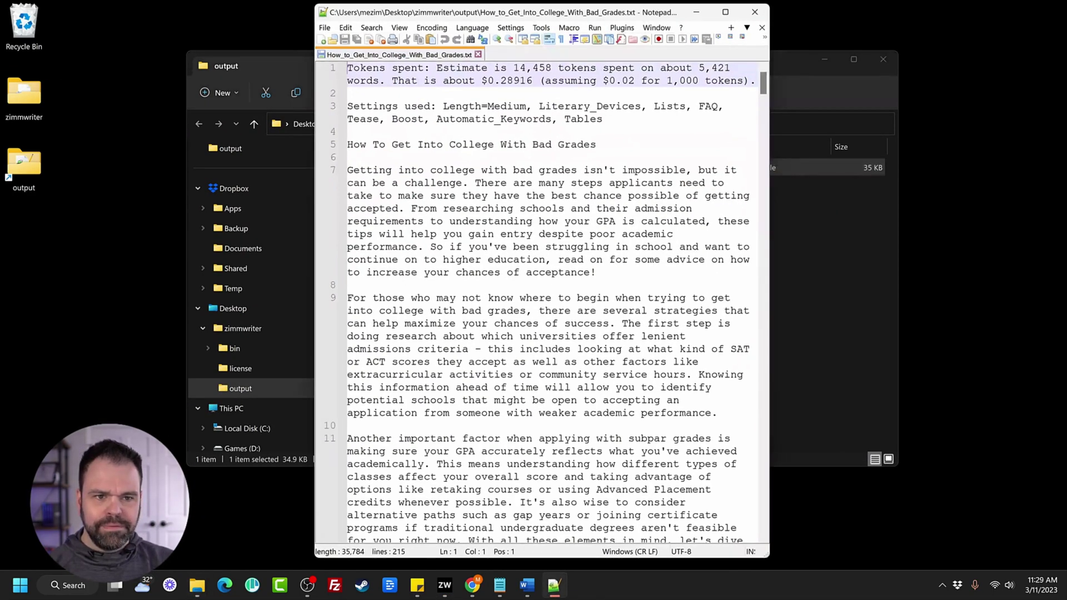
drag(699, 68, 730, 67)
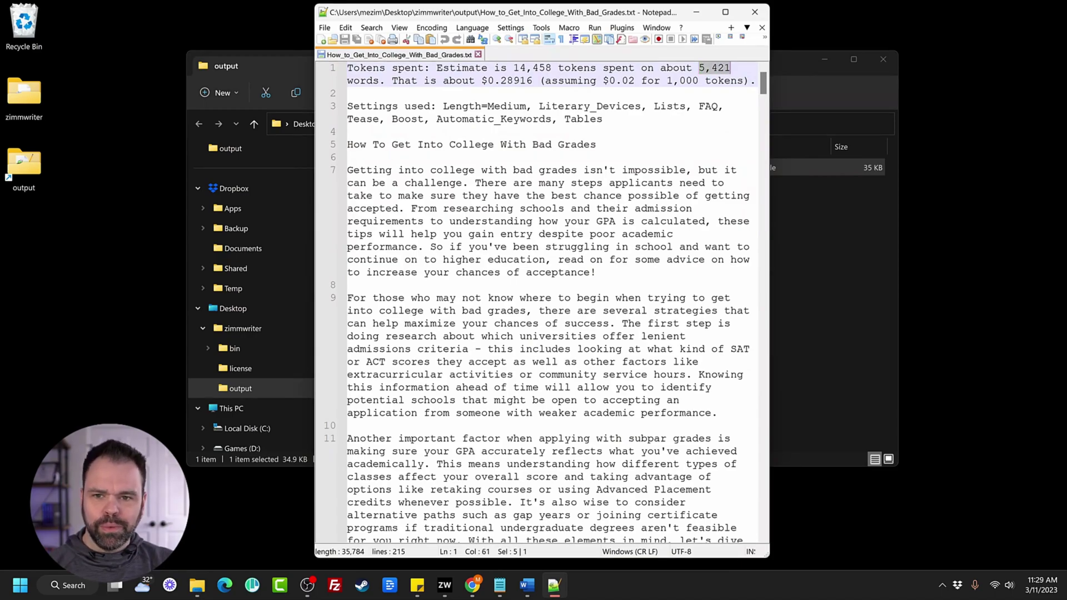
scroll(536, 303, down, 2)
Select the article from its title to the end, then select the WordPress post's existing content.
drag(764, 96, 801, 538)
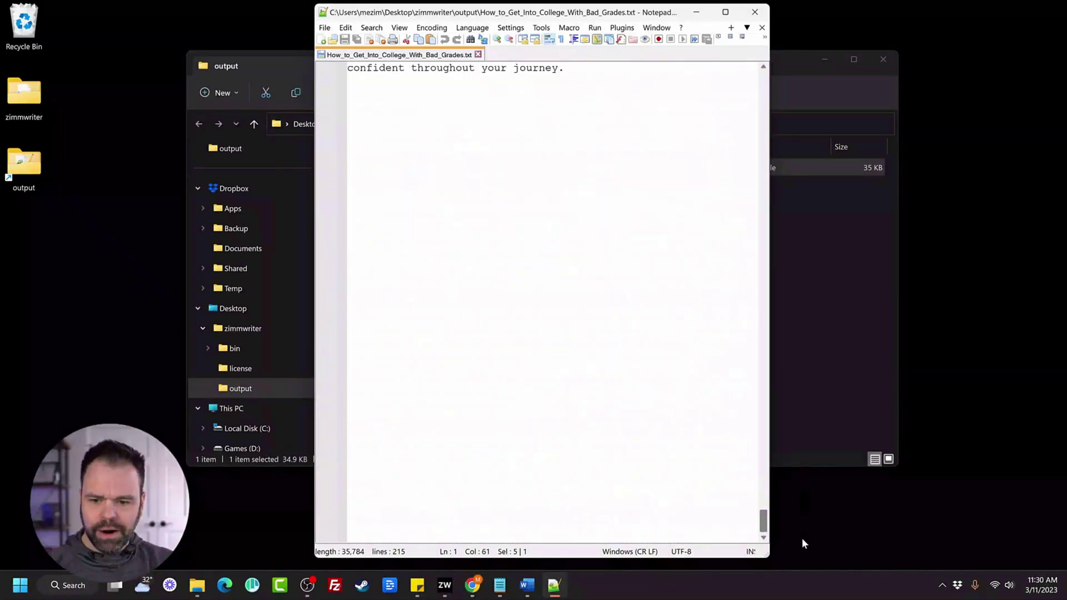
mouse_move(611, 300)
mouse_down()
mouse_move(346, 234)
mouse_move(456, 66)
mouse_move(489, 68)
mouse_move(453, 67)
mouse_move(603, 302)
mouse_up()
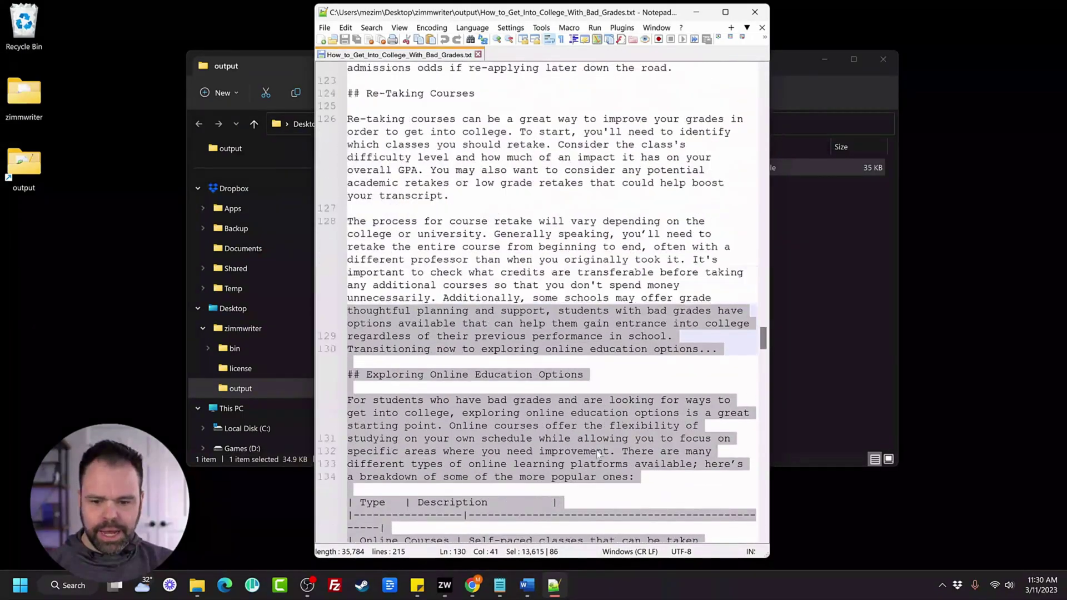
scroll(603, 303, up, 9)
drag(763, 320, 762, 78)
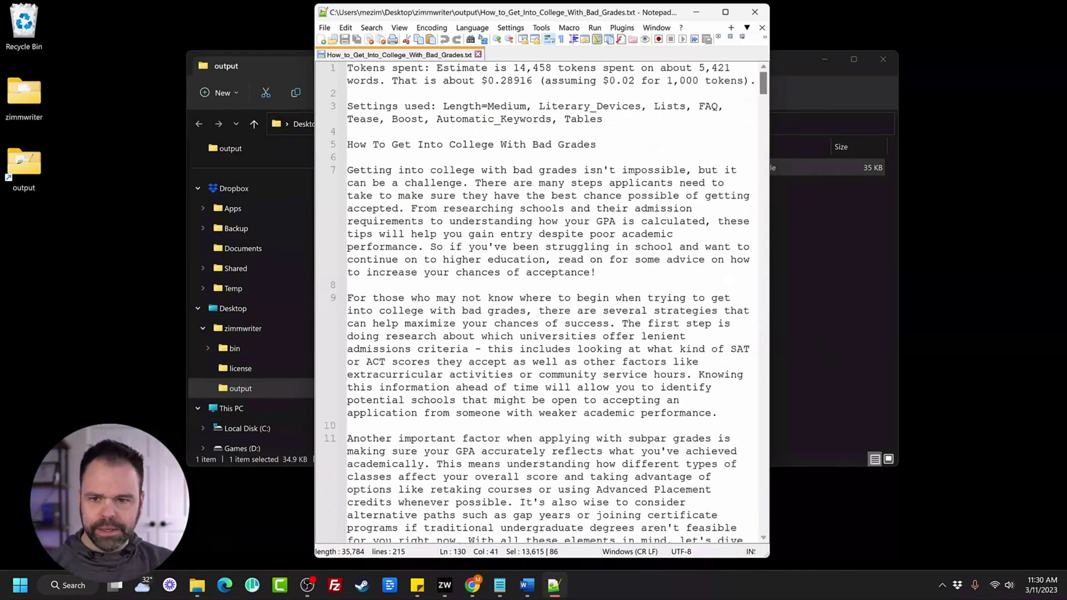
shift+click(349, 147)
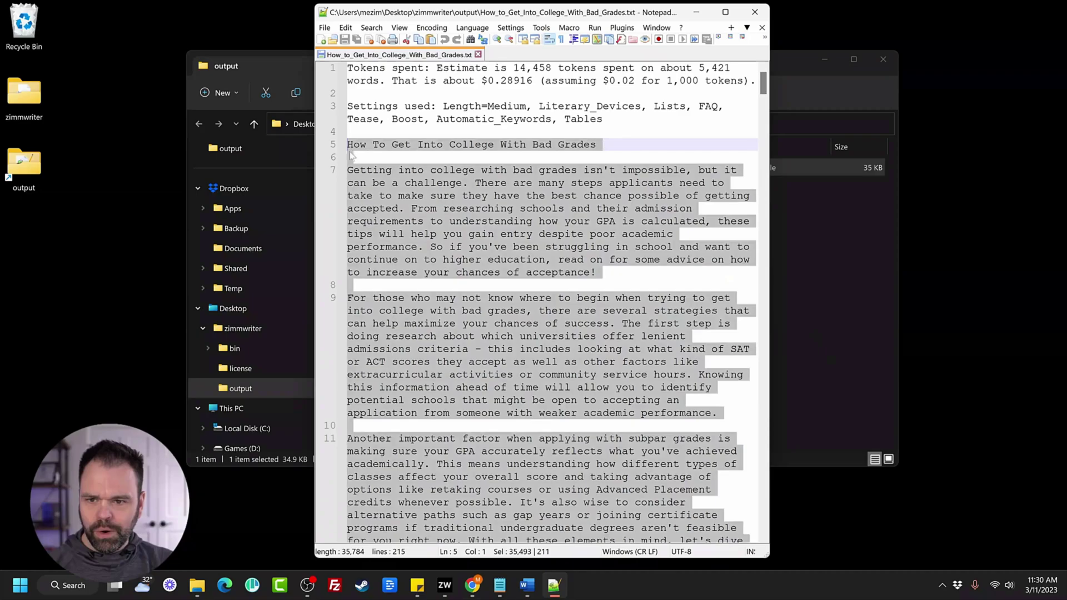
click(472, 585)
key(ctrl+a)
key(ctrl+a)
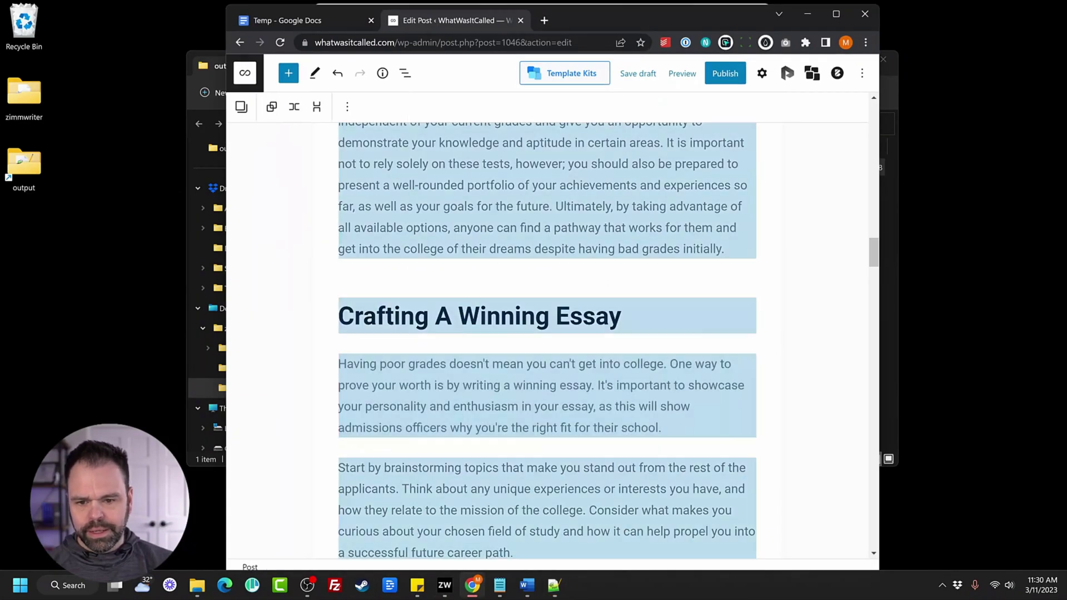
Replace the WordPress post's old content with the pasted college article.
key(Delete)
key(ctrl+v)
scroll(674, 364, up, 20)
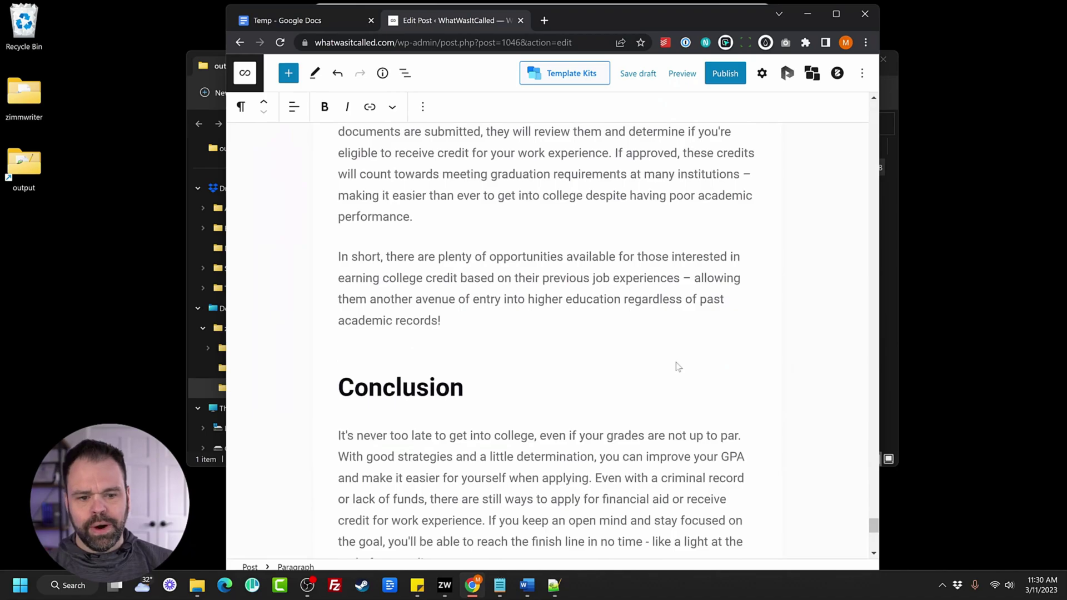
scroll(675, 448, up, 20)
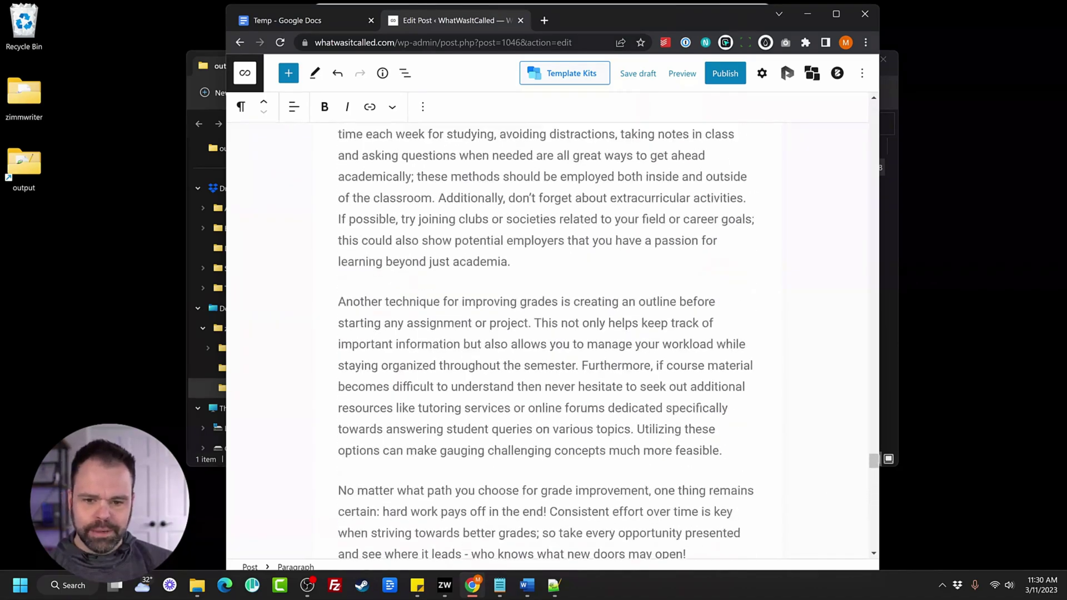
scroll(547, 334, down, 6)
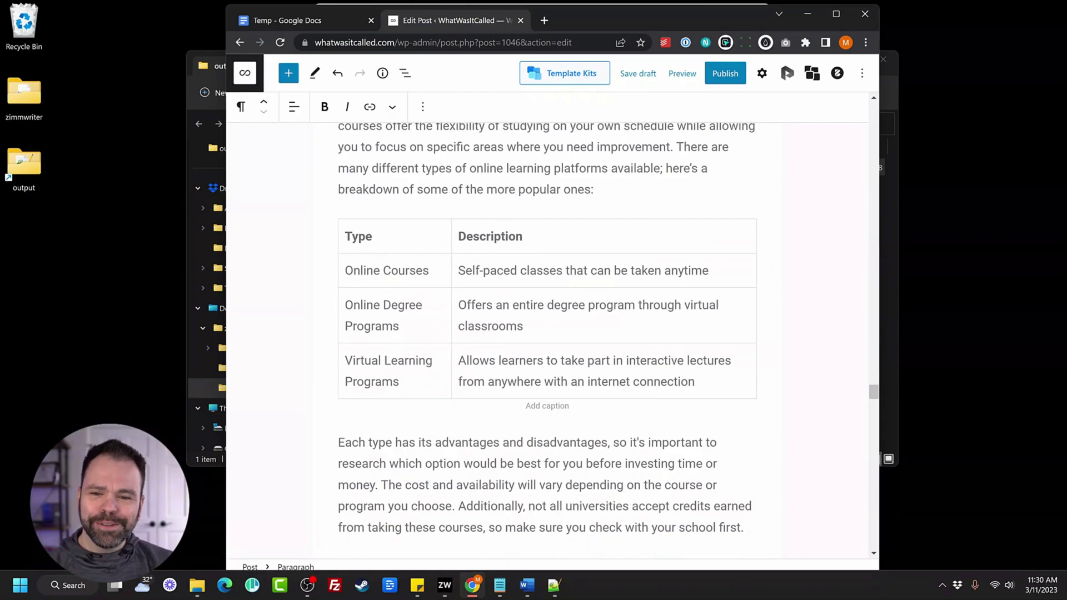
scroll(547, 334, up, 2)
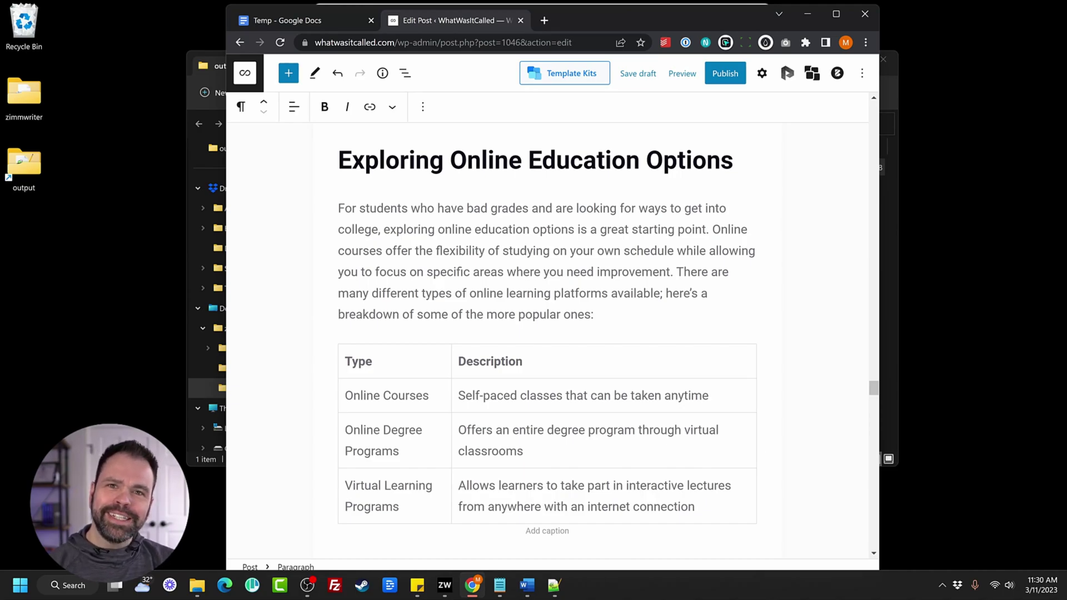
Scroll back up through the article's sections and tables, then minimize Chrome.
scroll(547, 437, up, 7)
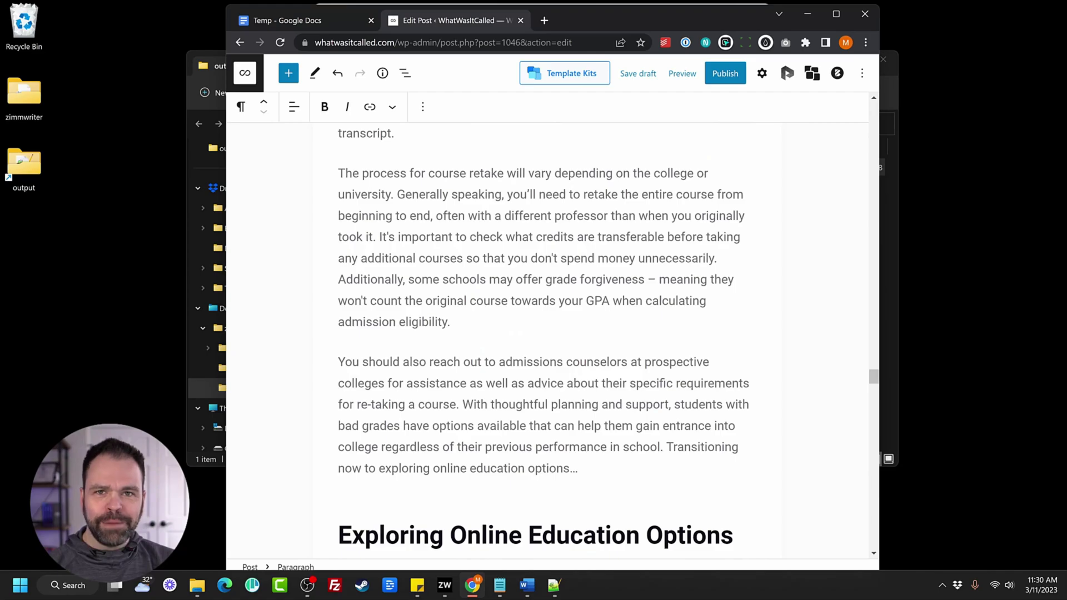
scroll(547, 340, up, 12)
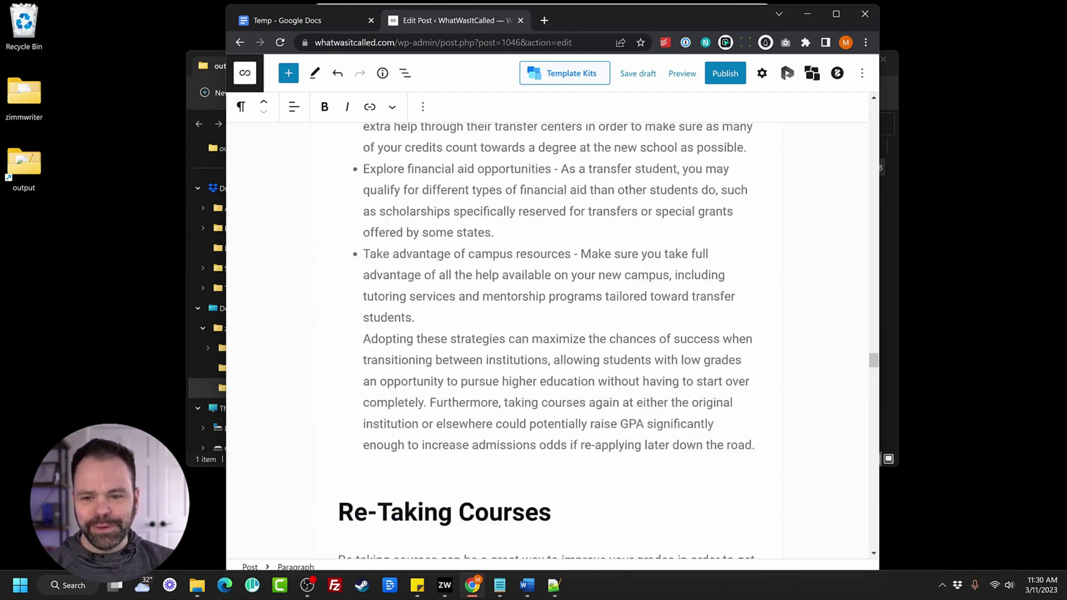
scroll(547, 340, up, 10)
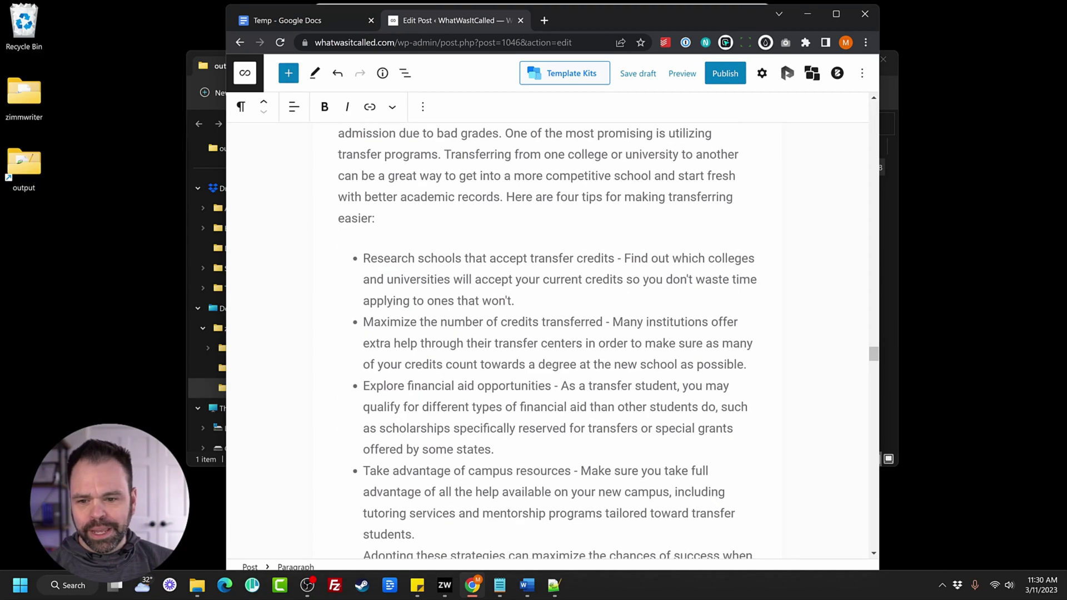
scroll(548, 340, up, 12)
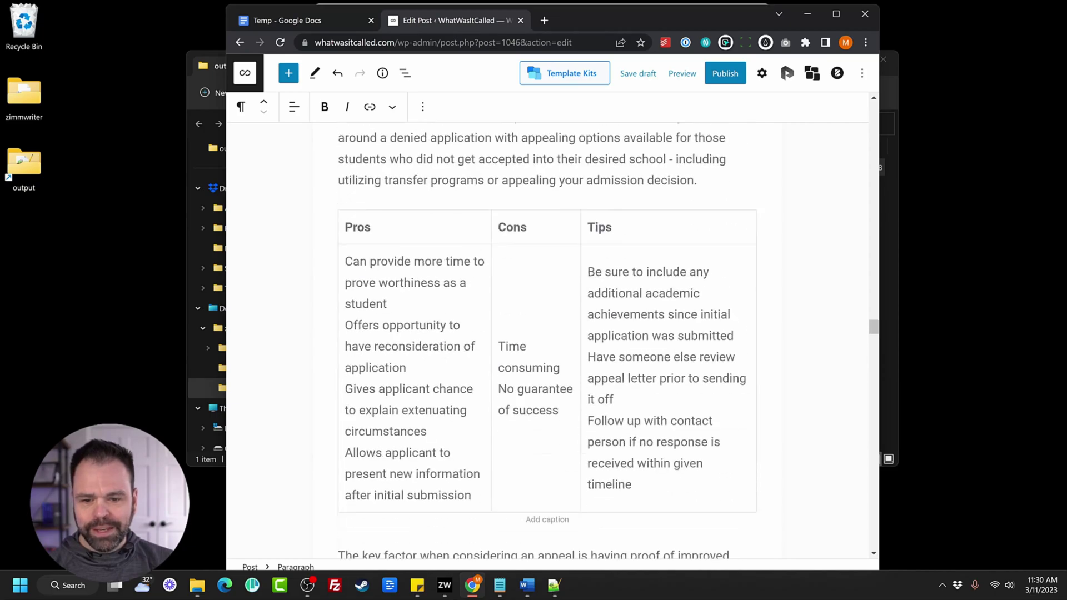
scroll(547, 340, up, 12)
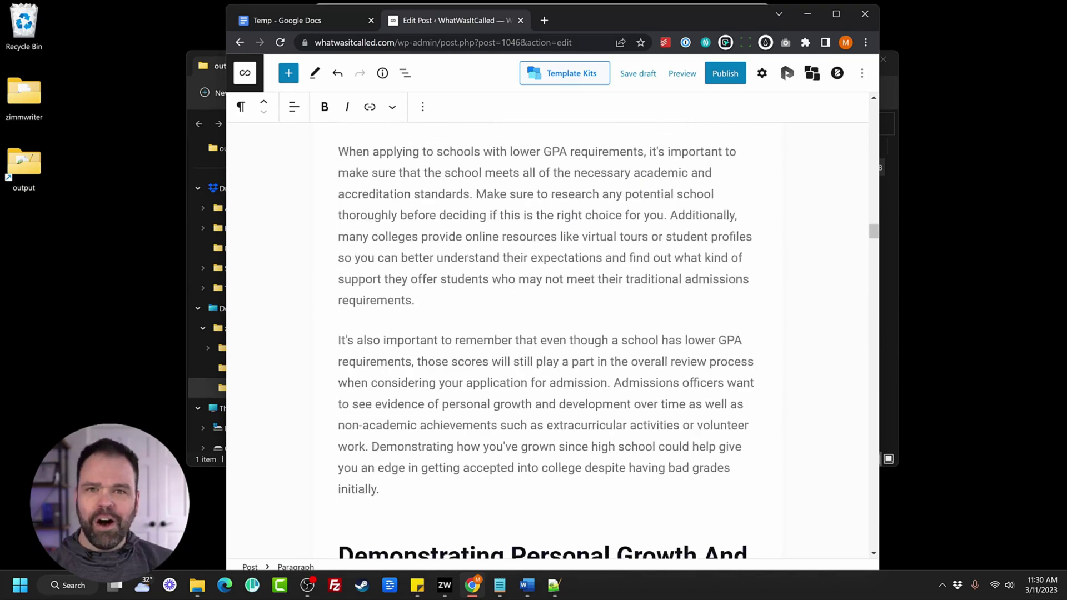
click(808, 14)
Minimize Notepad++ and File Explorer and open ZimmWriter's Bulk Blog Writer.
click(783, 10)
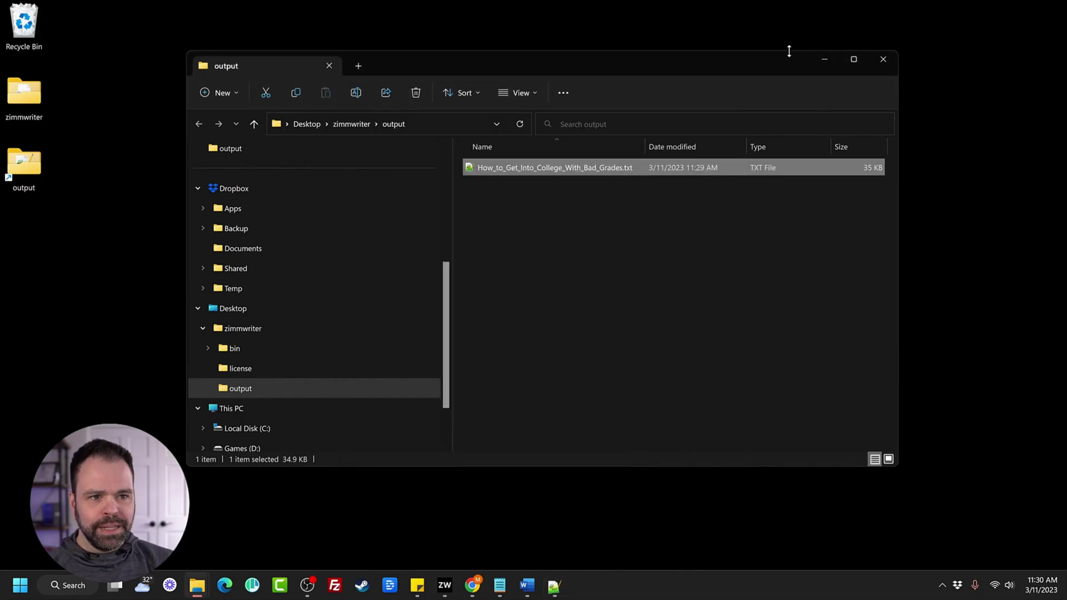
click(741, 125)
click(521, 279)
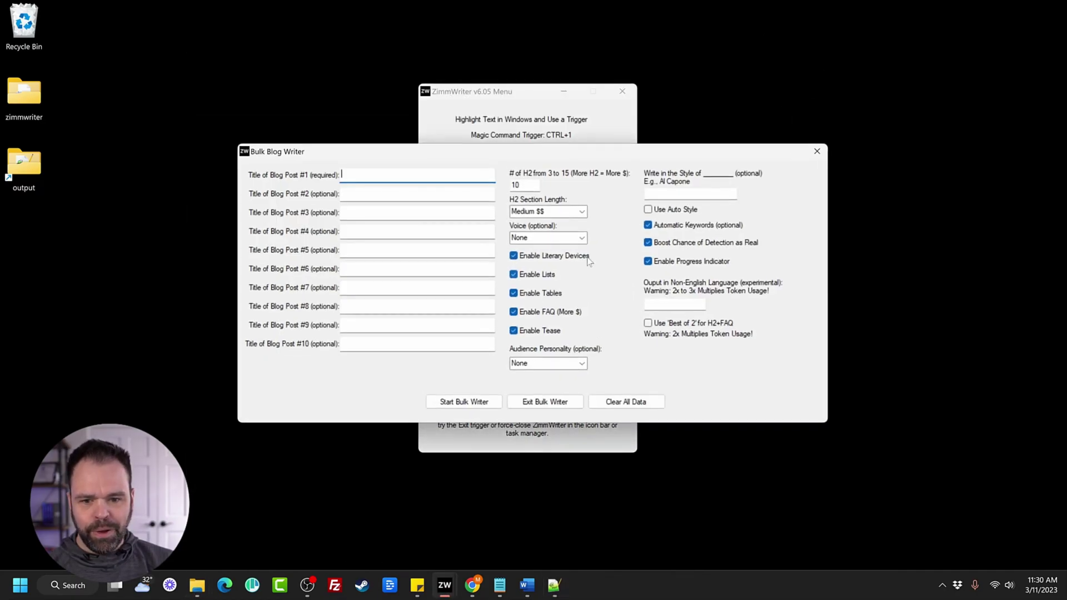
drag(614, 161, 666, 161)
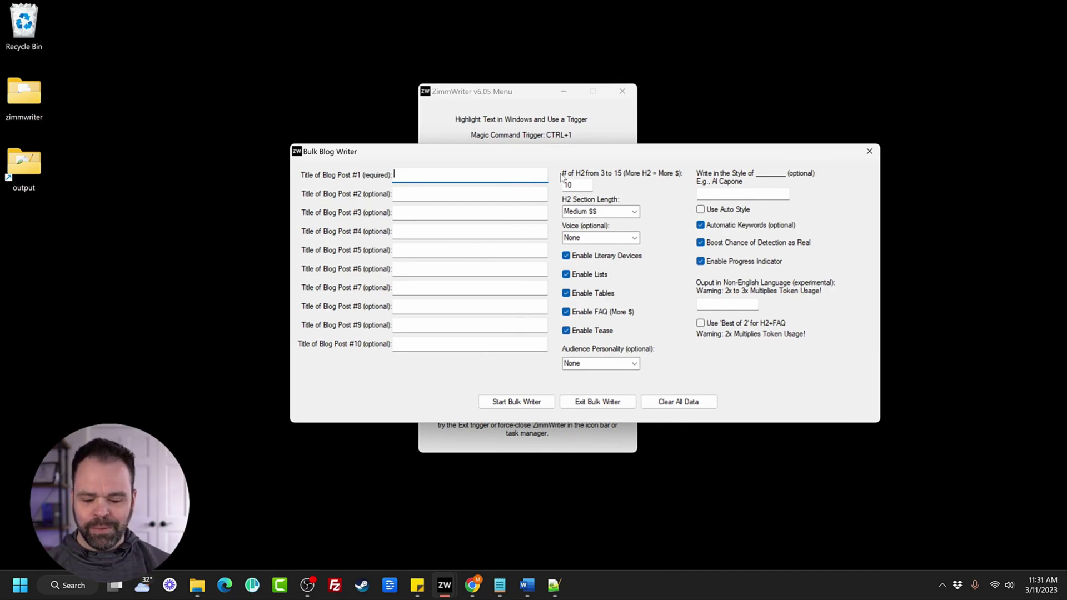
Enter titles for dog washing, college with bad grades, second date, sunscreen and ranking on Google.
text(How to Wash a D)
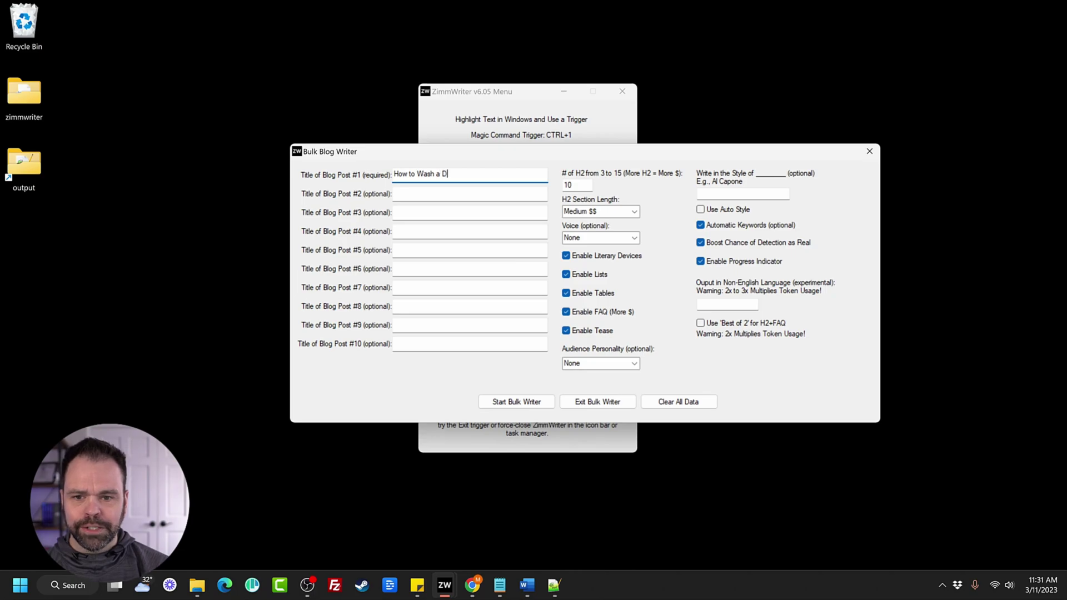
text(og)
key(Tab)
text(How to Get )
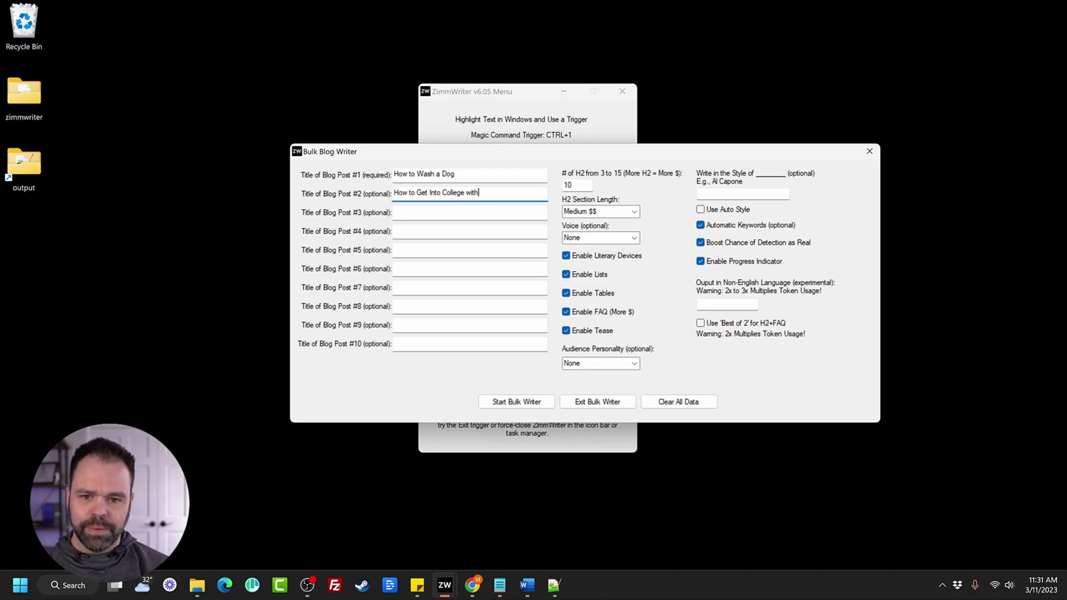
text(Into College with Bad Grades)
key(Tab)
text(Trick)
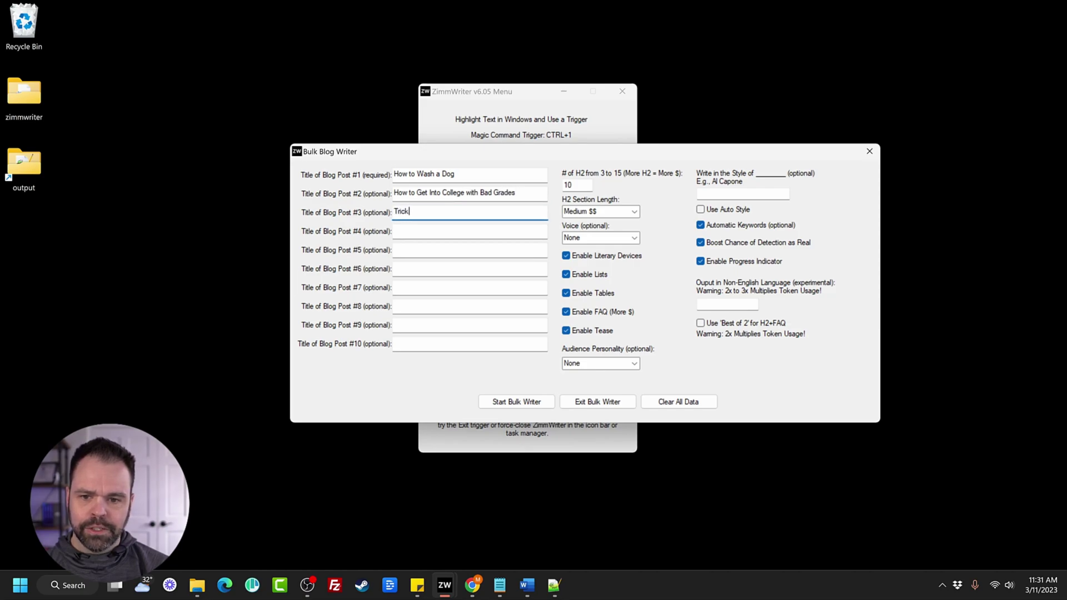
text(s to Get a Second Date)
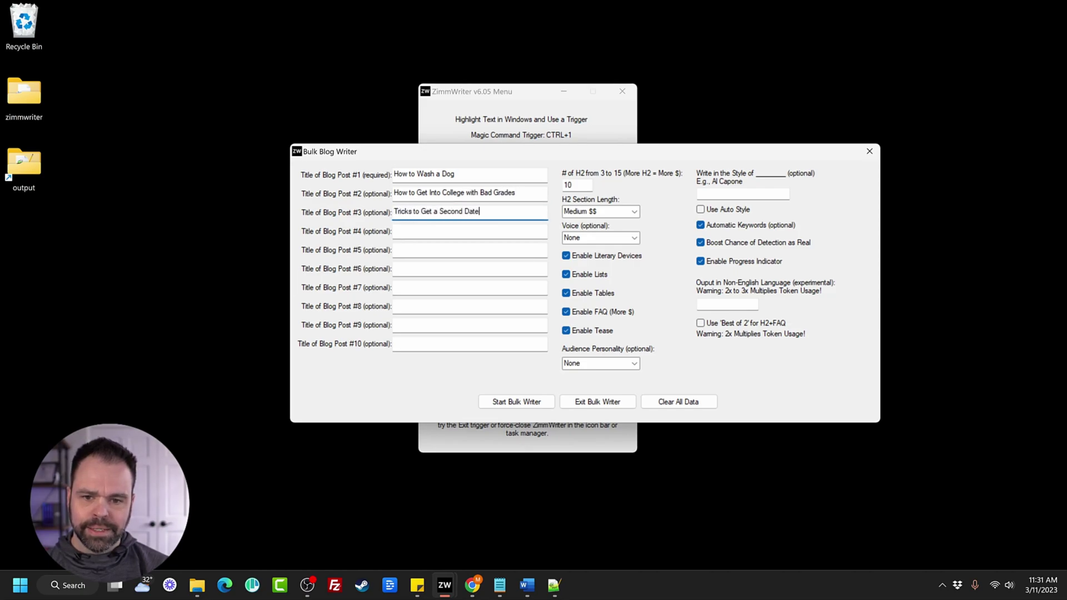
key(Tab)
text(Reasons WH)
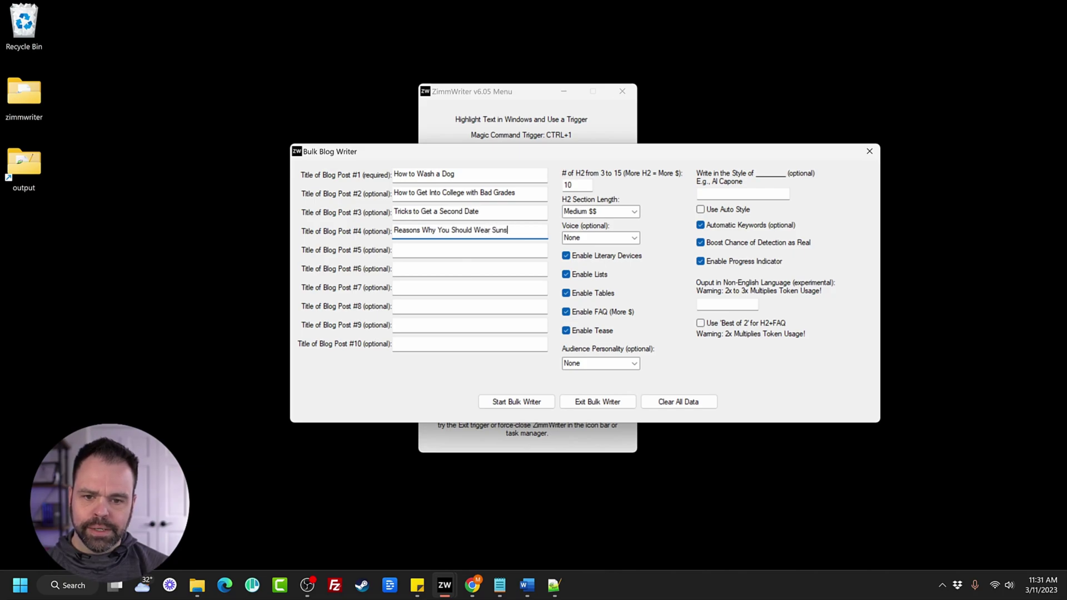
text(crean)
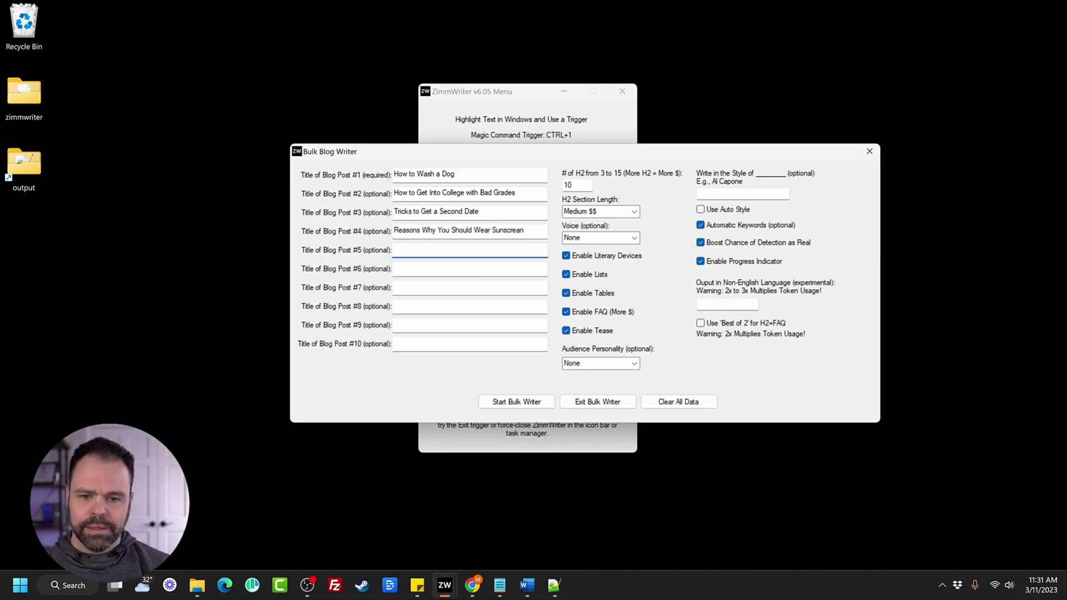
text(How to Rank Higher on Google)
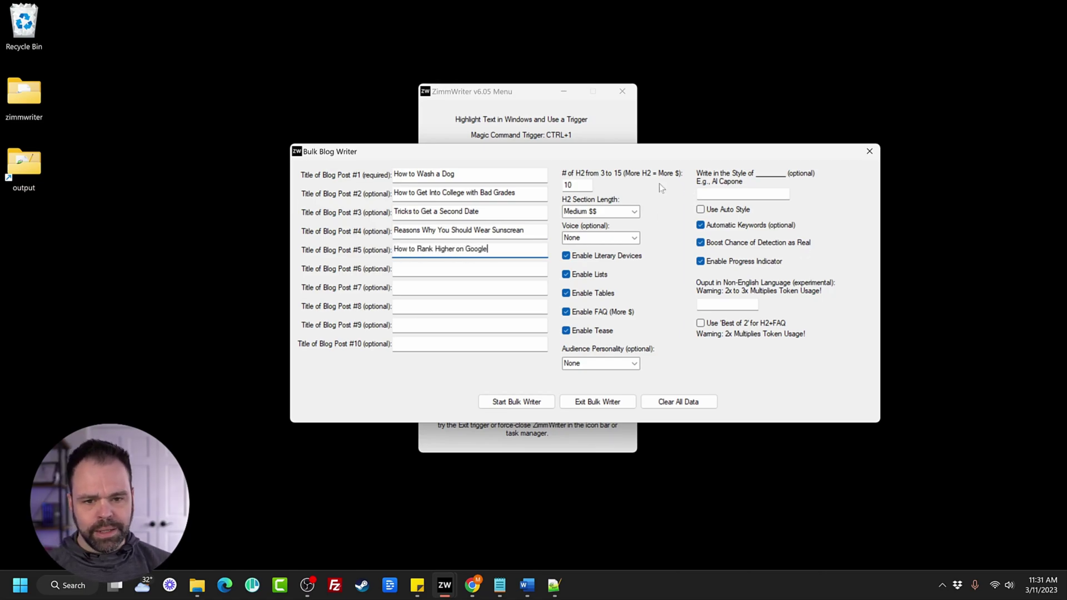
double_click(565, 186)
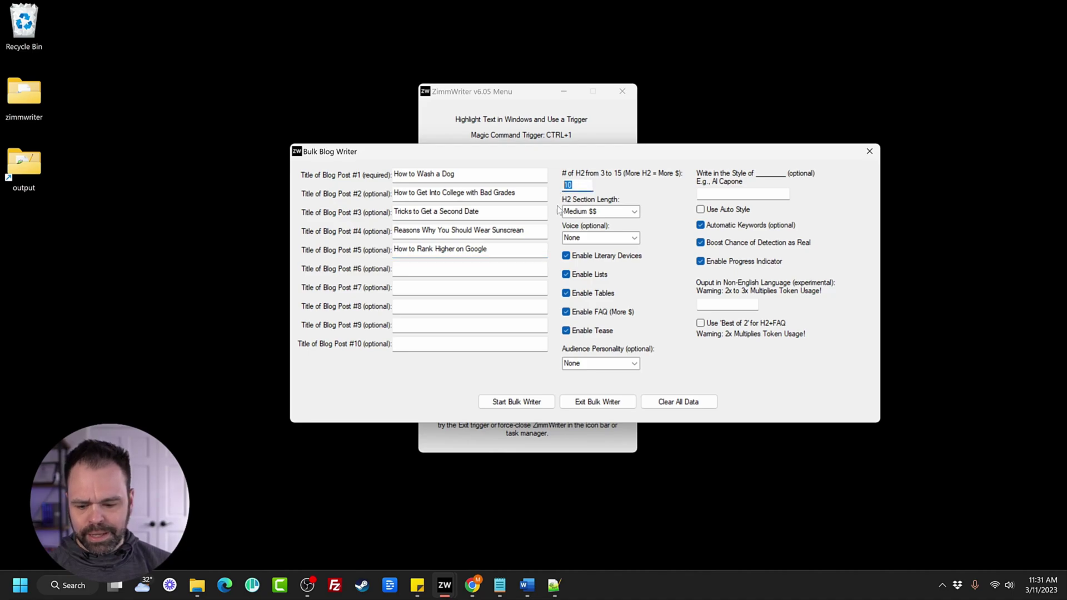
Set # of H2 to 6, Voice to Very Personal, and enable Use Auto Style.
text(6)
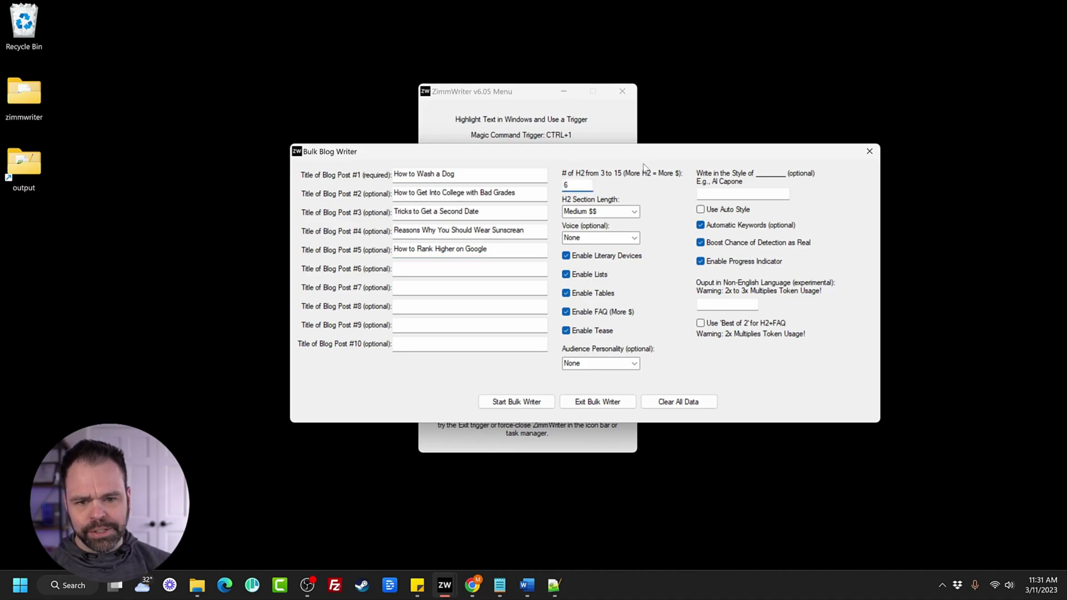
click(634, 238)
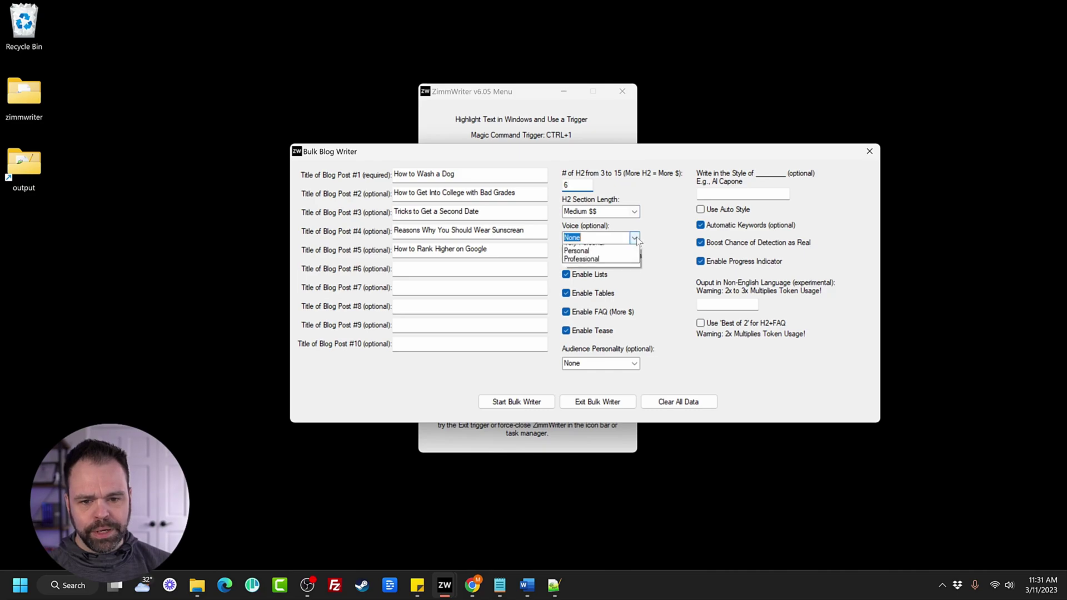
click(583, 245)
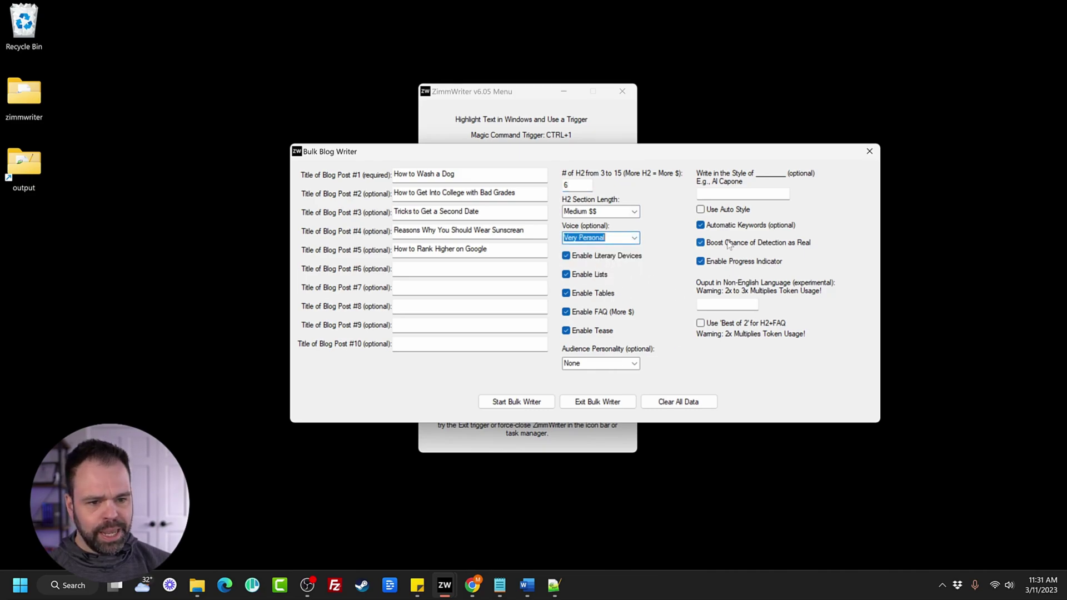
click(706, 213)
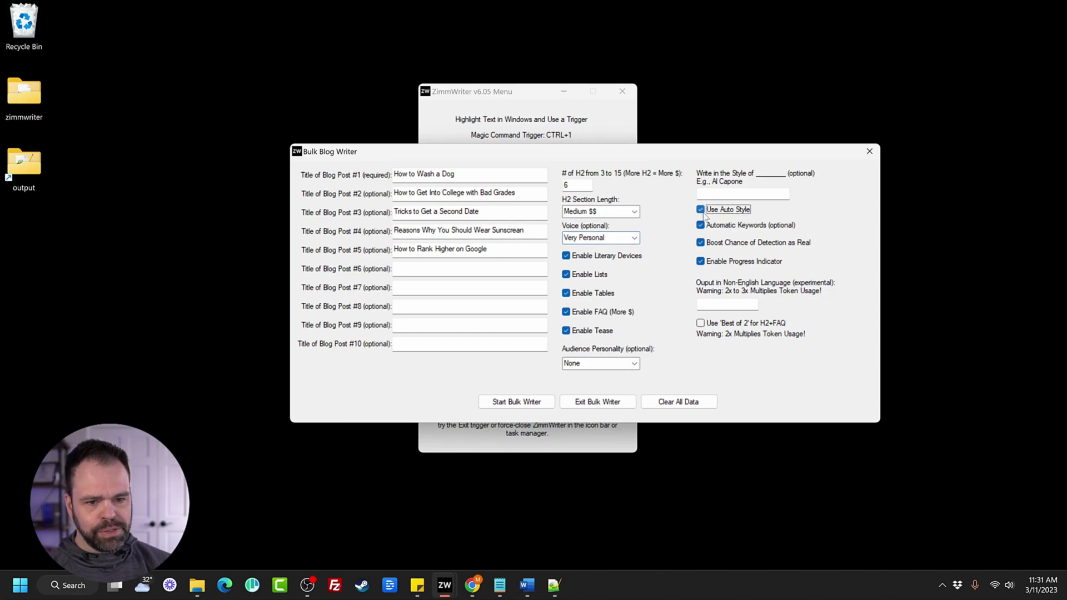
Run the Bulk Writer on all five posts and dismiss the finished-writing message.
click(533, 402)
click(633, 368)
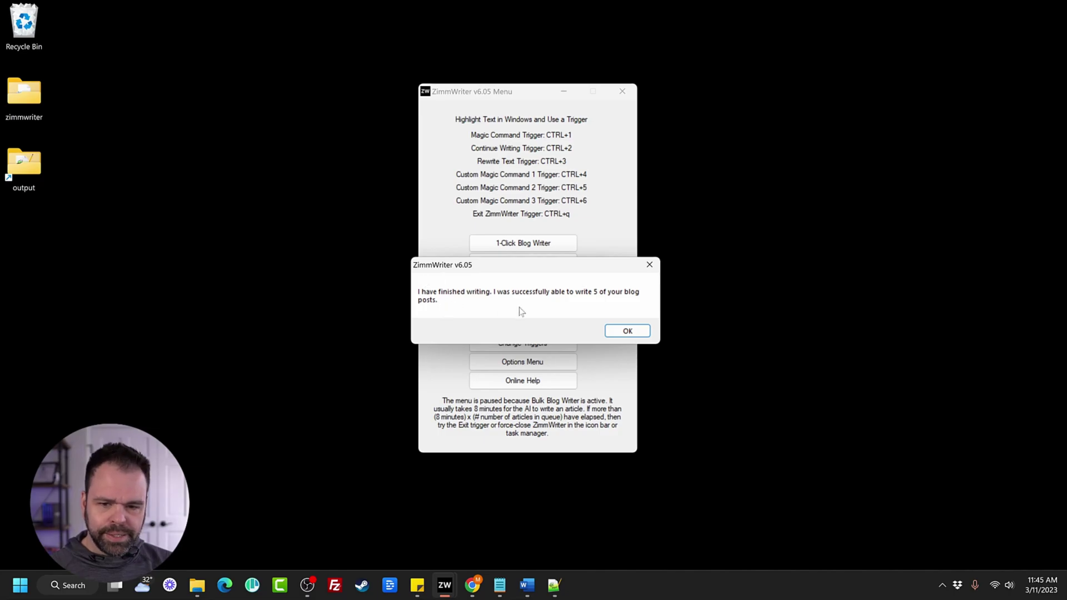
click(636, 331)
Delete the older 35 KB college article from the output folder and open the new one.
double_click(28, 159)
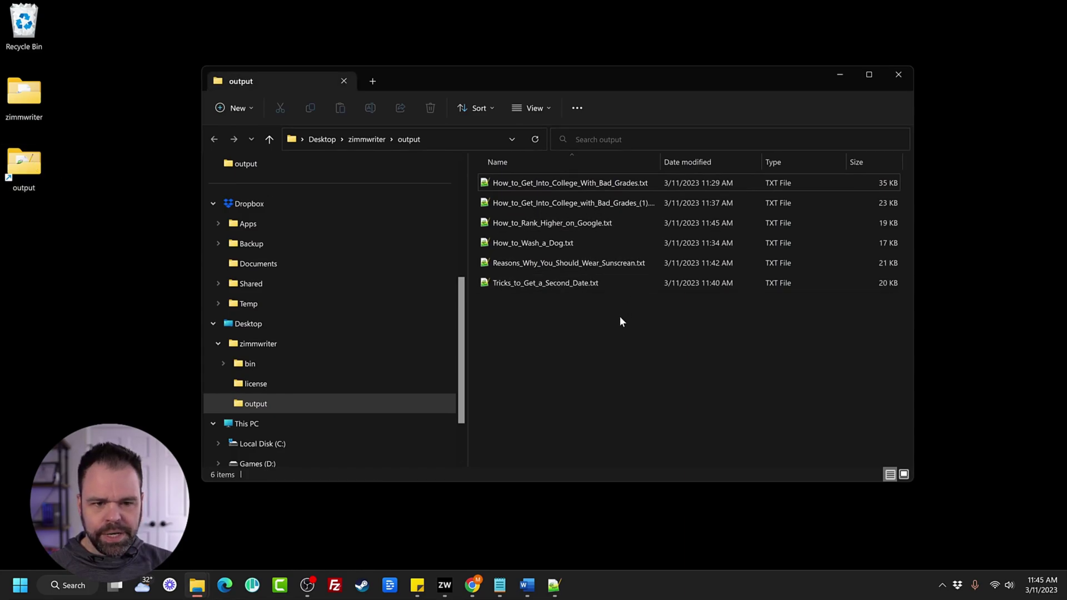
click(598, 187)
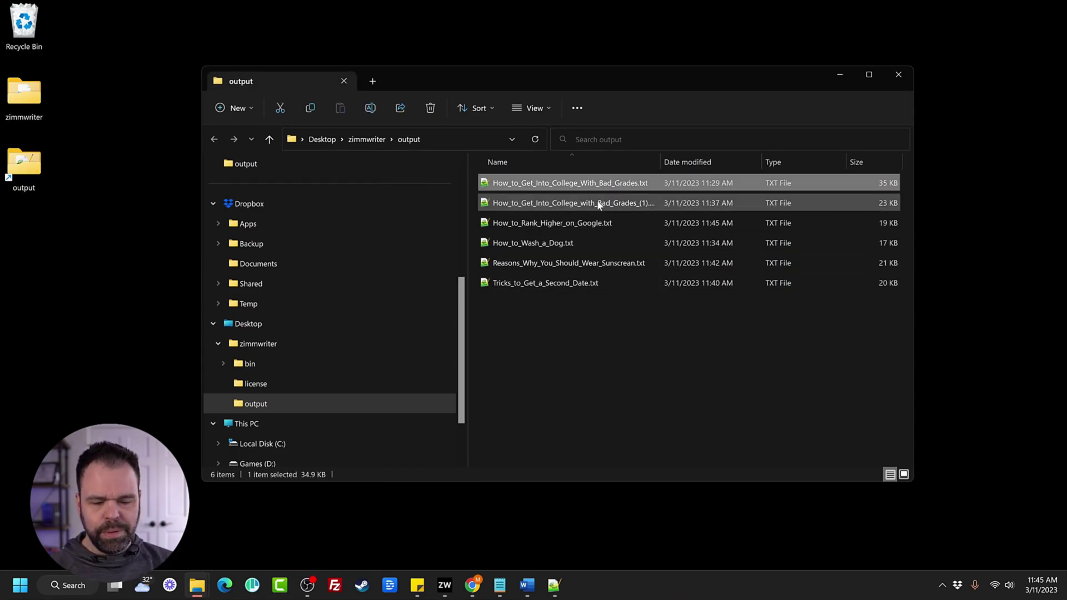
key(Delete)
double_click(565, 188)
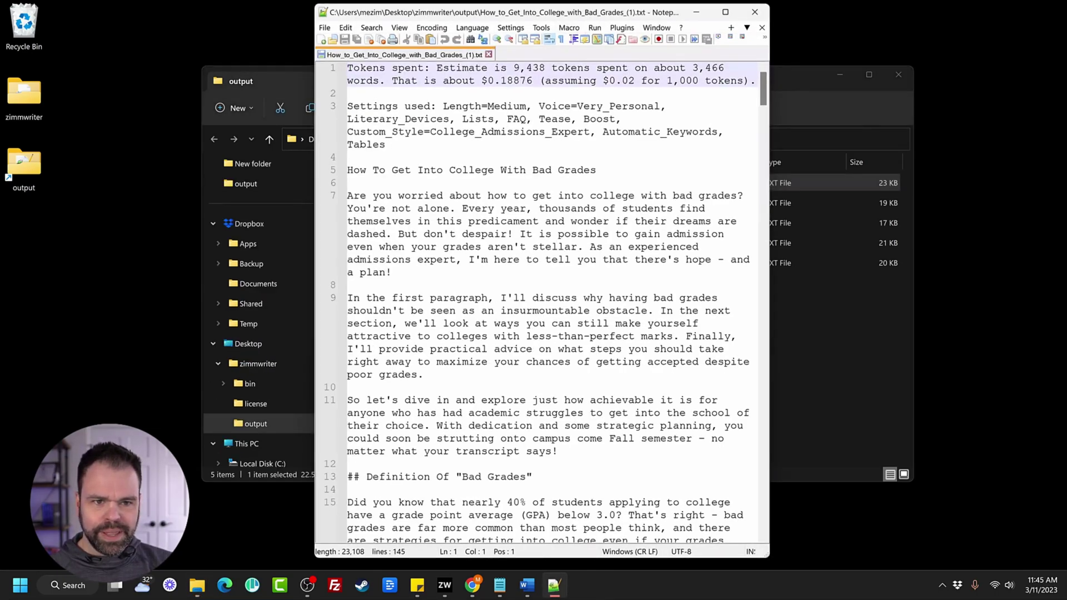
Open the Rank Higher on Google, Wash a Dog, Sunscreen and Second Date output files in Notepad++.
click(853, 297)
double_click(602, 199)
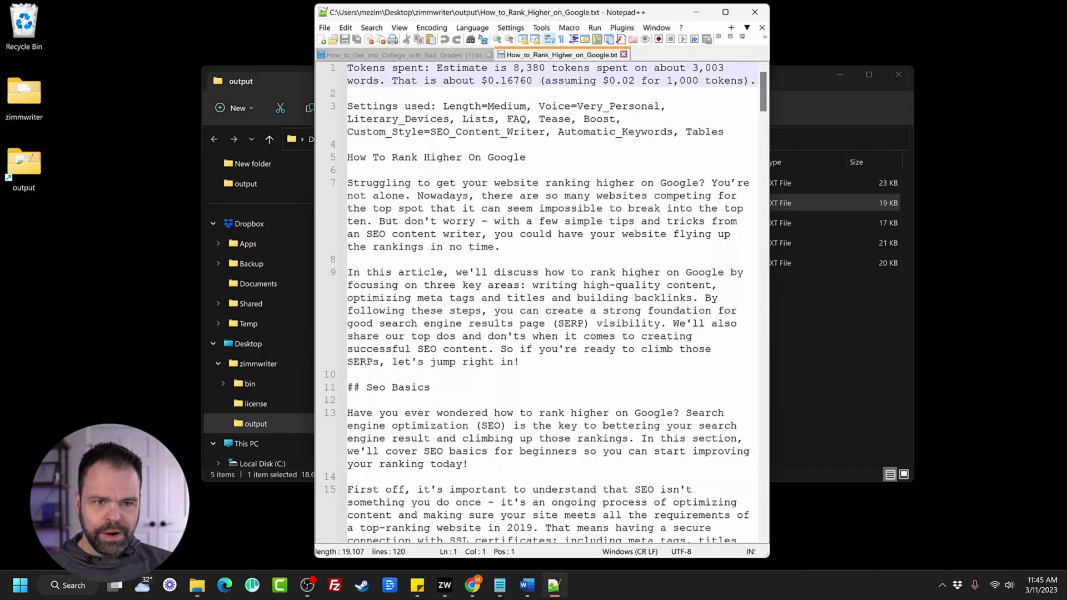
click(853, 298)
double_click(602, 223)
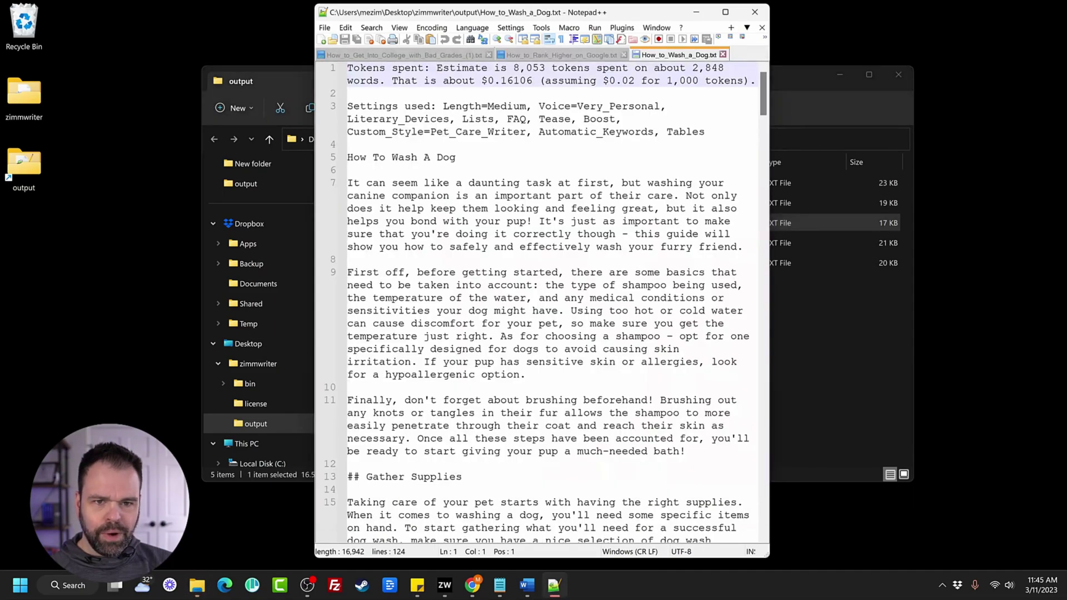
click(826, 290)
double_click(587, 243)
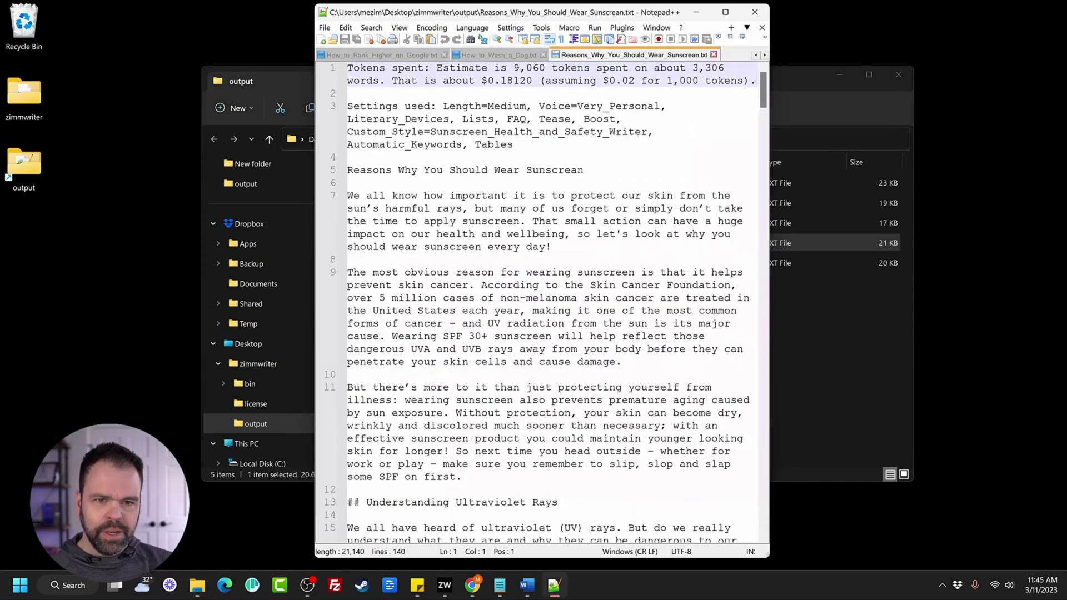
click(808, 329)
click(582, 263)
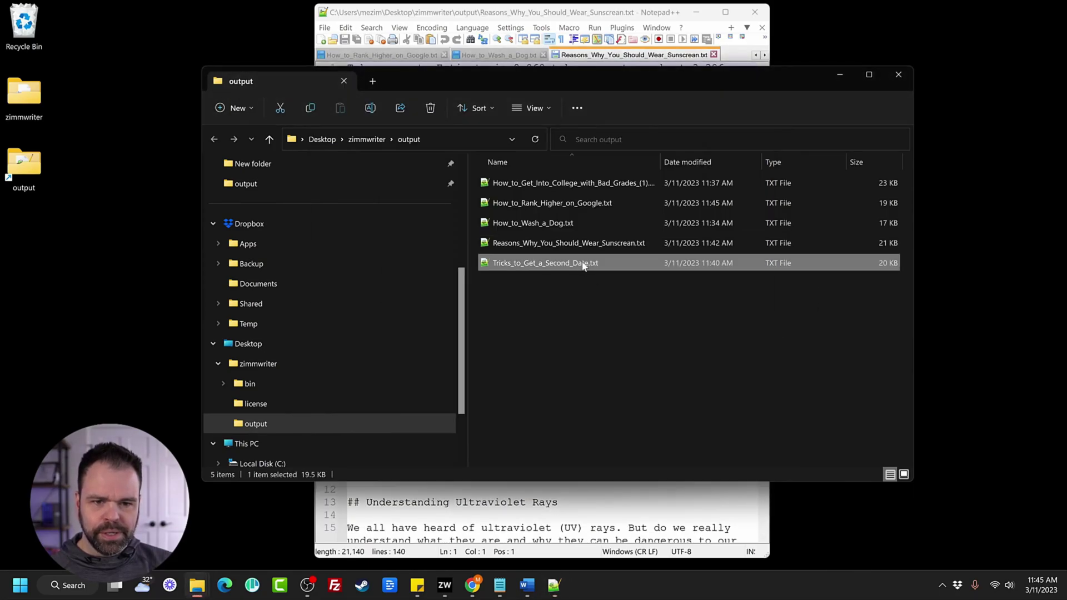
double_click(583, 264)
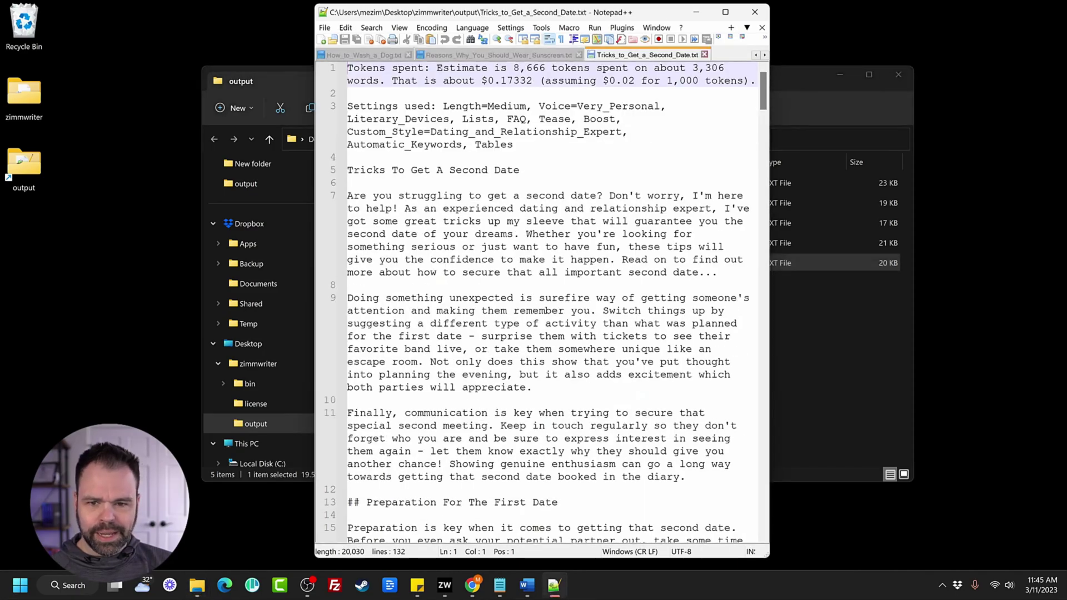
Select the second-date article from its title to the end and return to the WordPress editor.
scroll(536, 303, down, 15)
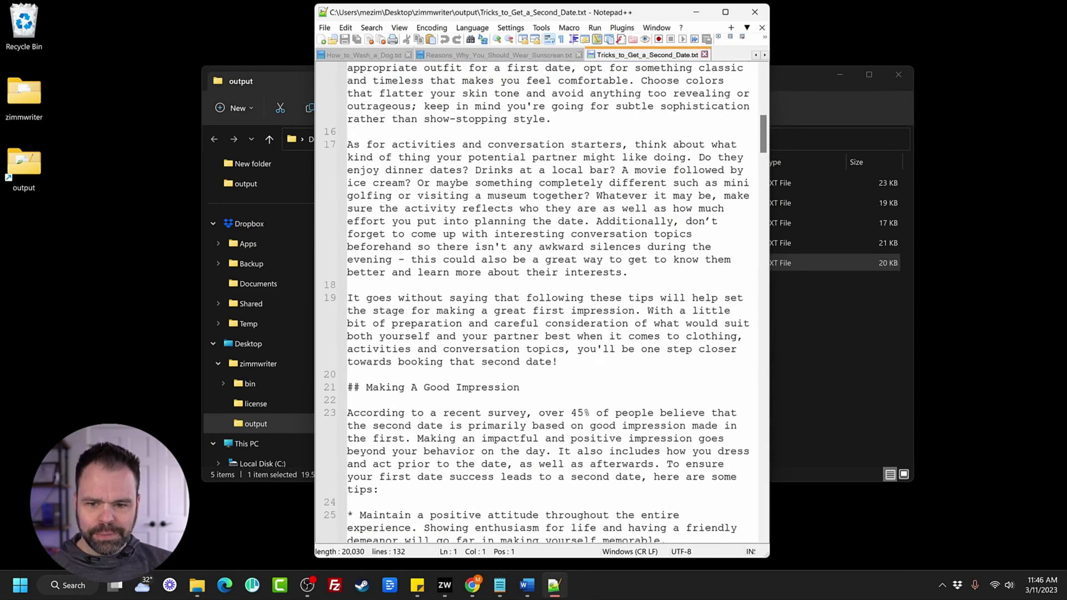
scroll(536, 303, down, 4)
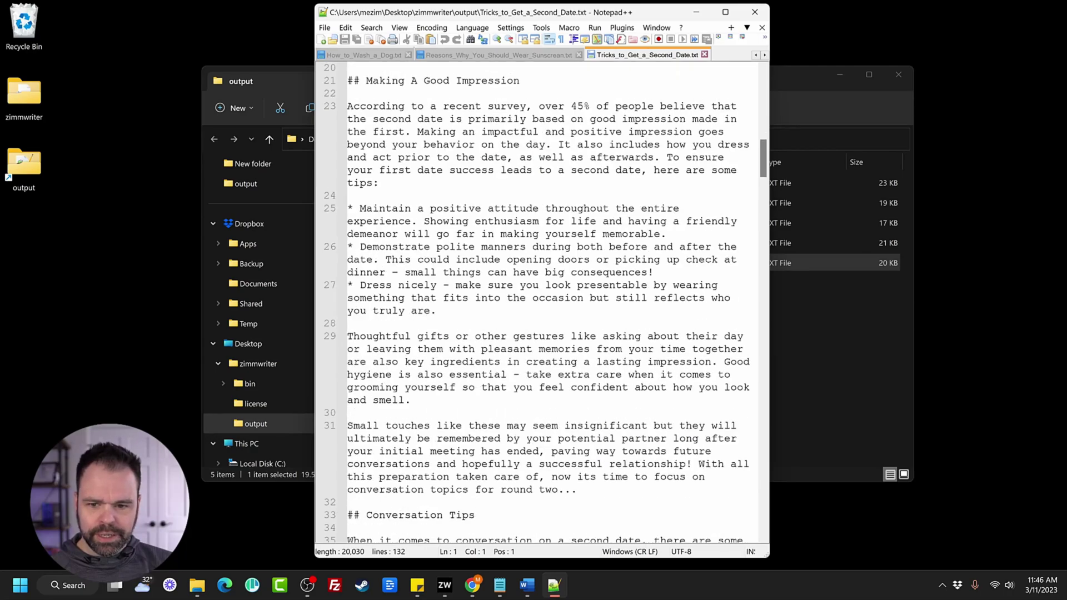
scroll(536, 303, down, 4)
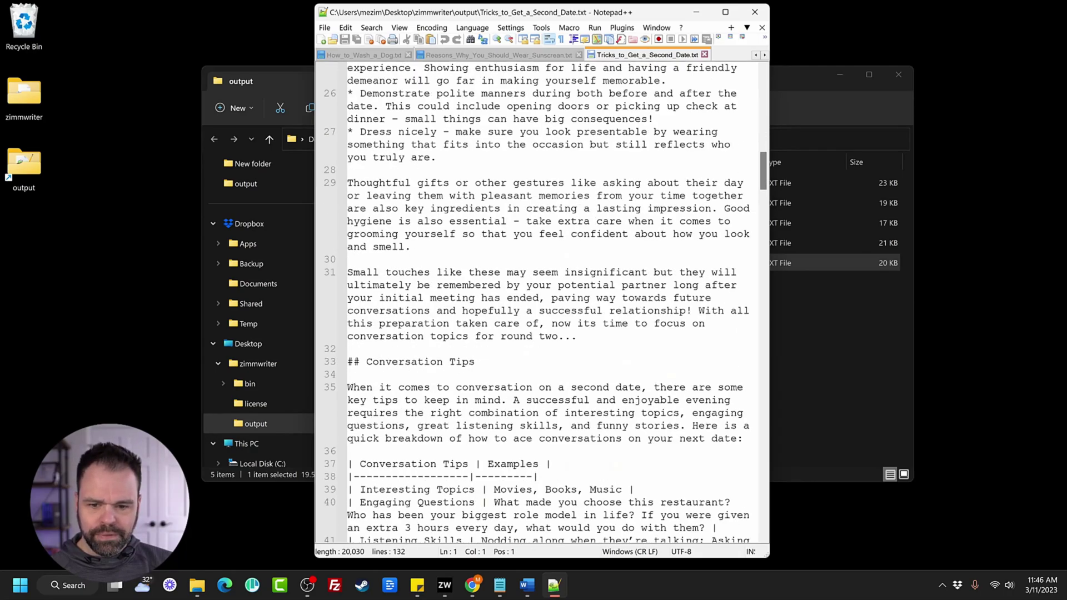
scroll(488, 184, down, 6)
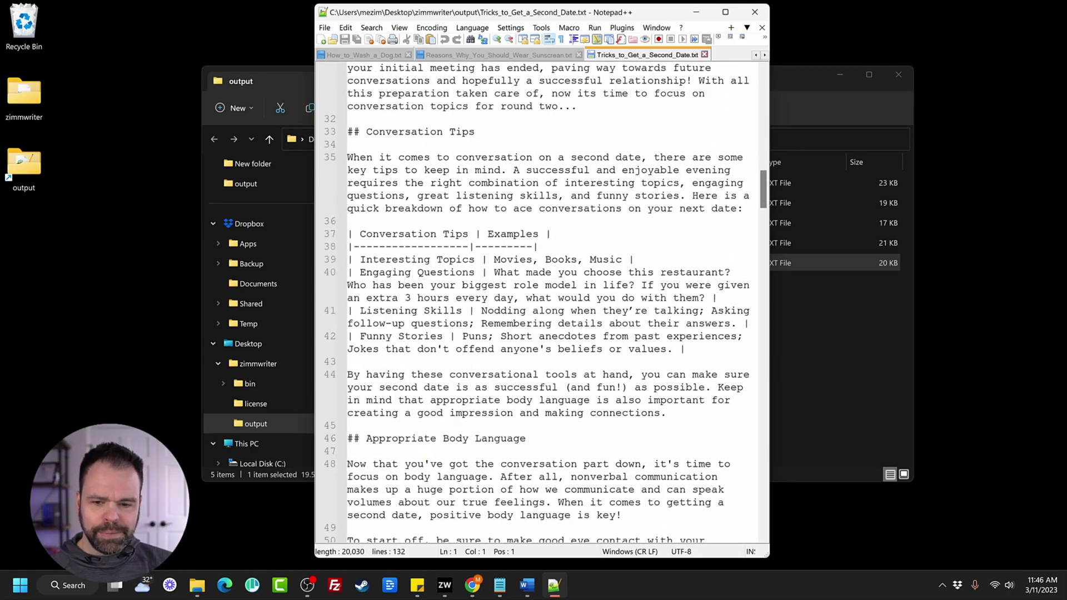
drag(349, 233, 556, 324)
click(684, 413)
scroll(556, 278, down, 10)
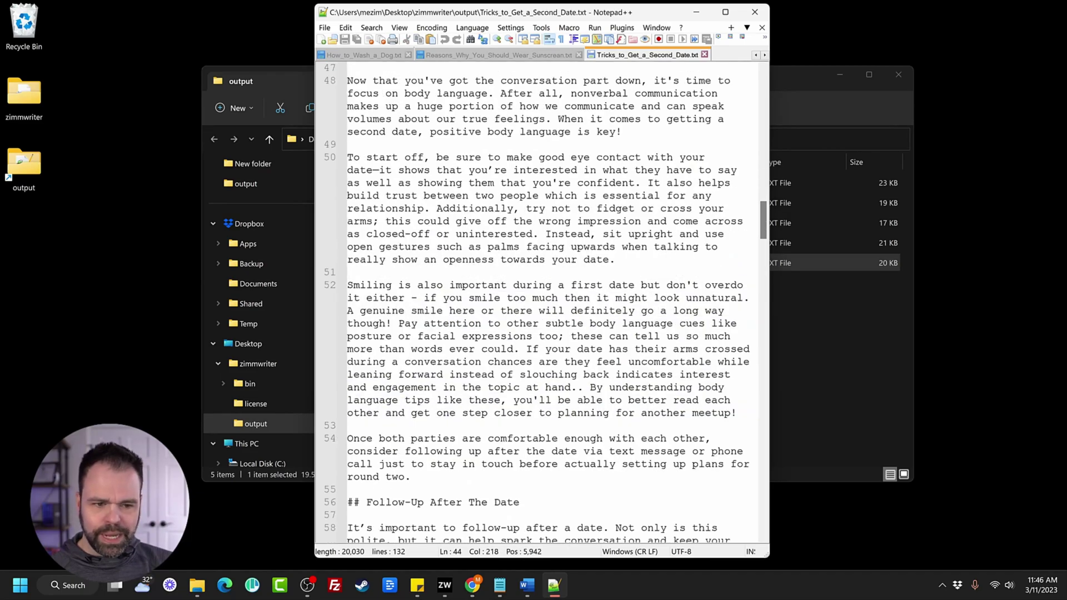
drag(763, 211, 801, 501)
drag(561, 311, 639, 222)
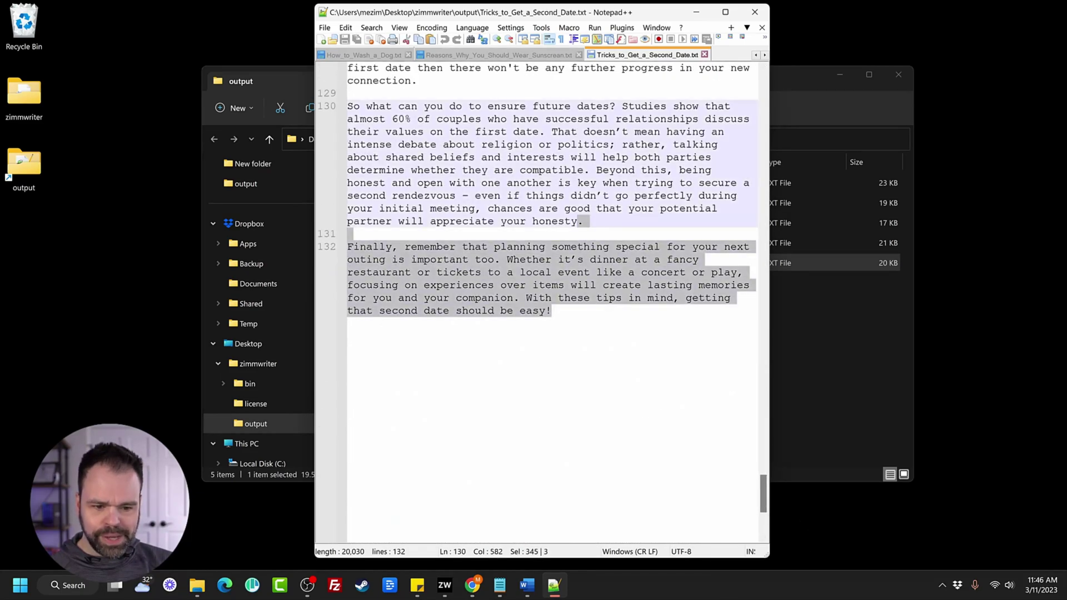
drag(763, 481, 762, 75)
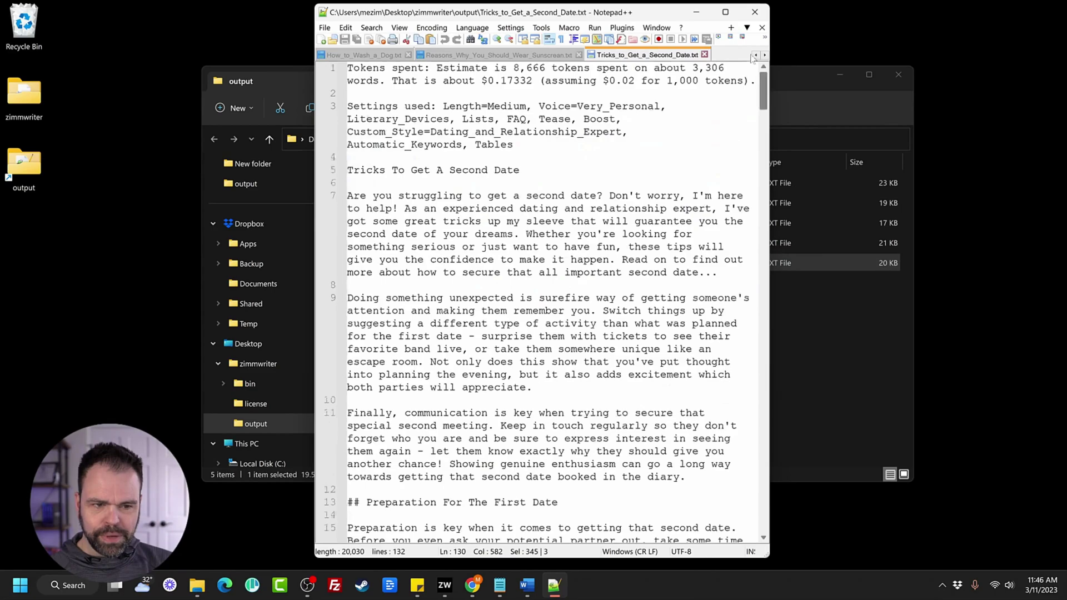
shift+click(349, 170)
click(471, 585)
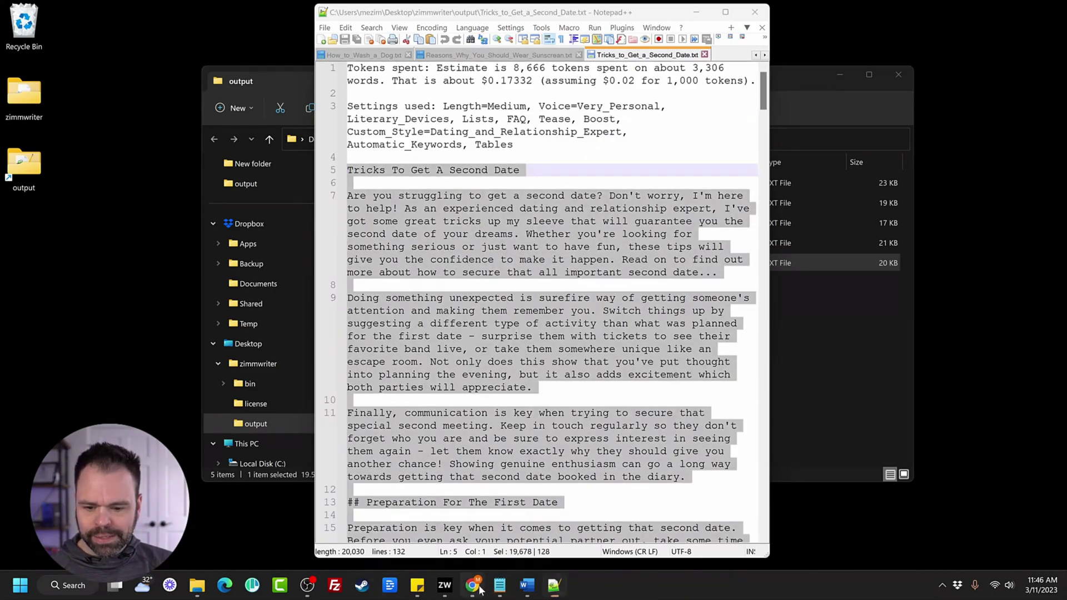
Replace the WordPress post body with the pasted second-date article and check its tips table.
key(ctrl+a)
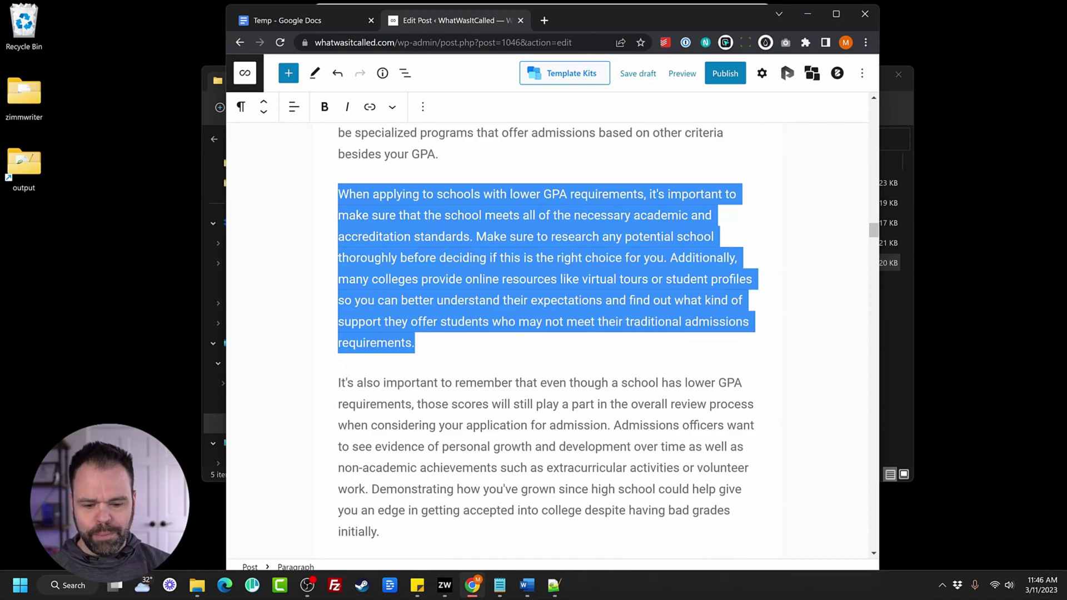
key(ctrl+a)
key(Delete)
key(ctrl+v)
scroll(477, 423, up, 20)
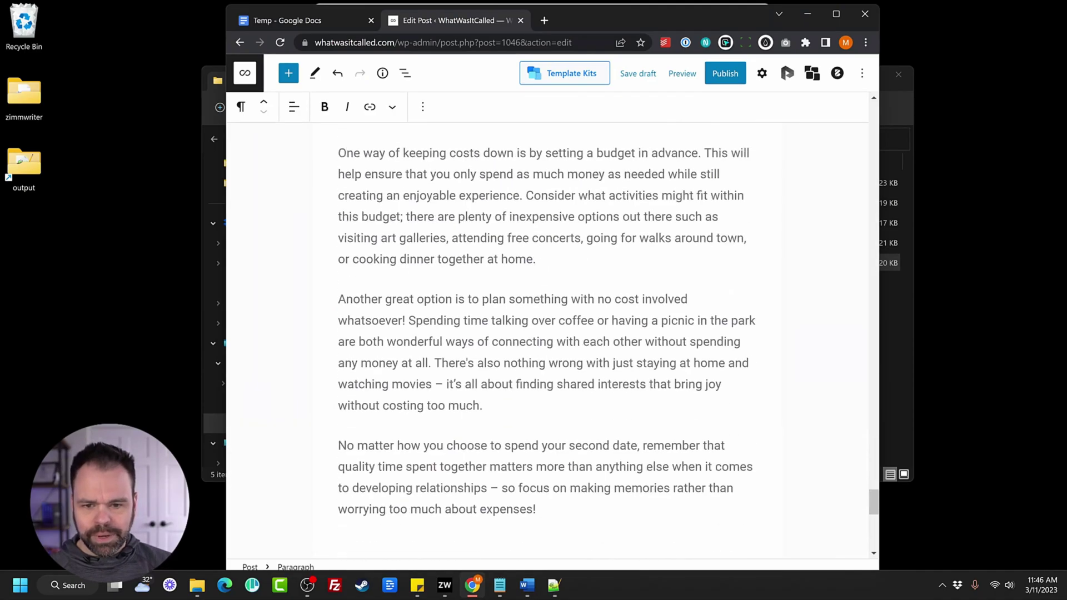
scroll(476, 423, up, 20)
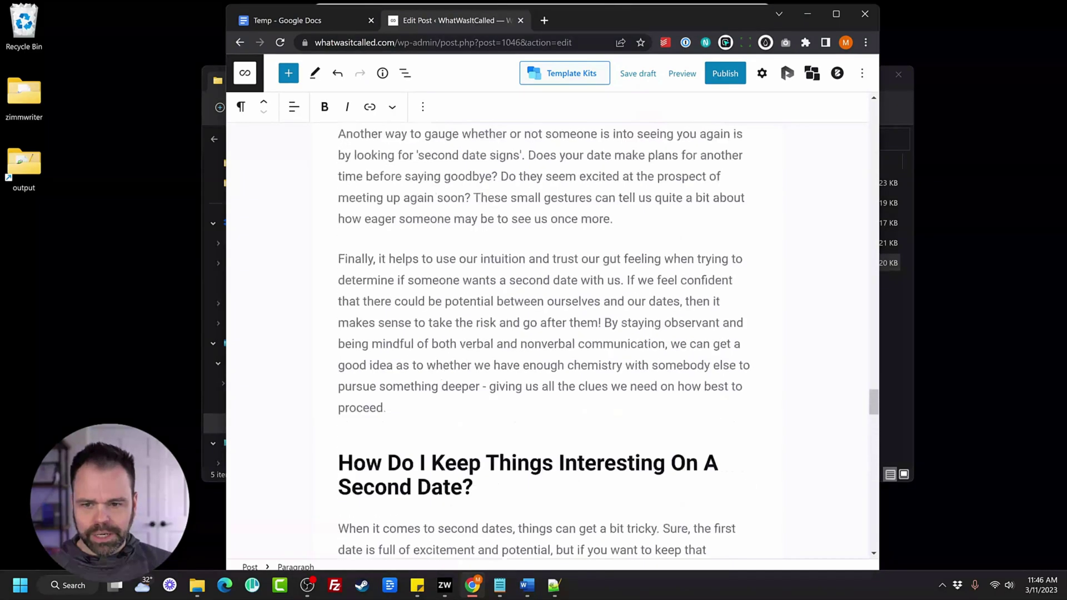
scroll(477, 423, up, 20)
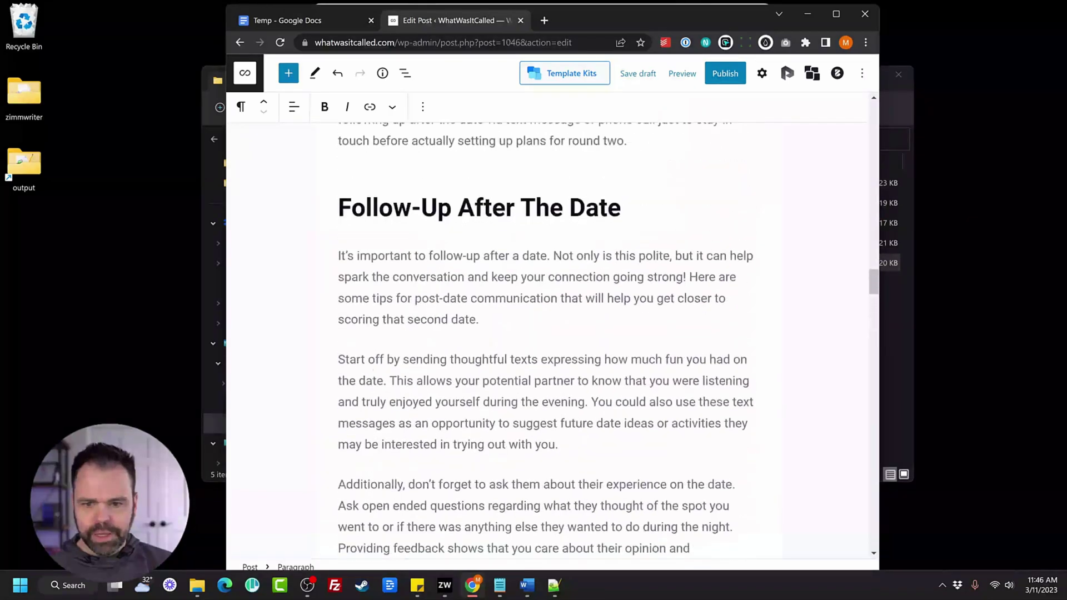
scroll(626, 167, down, 3)
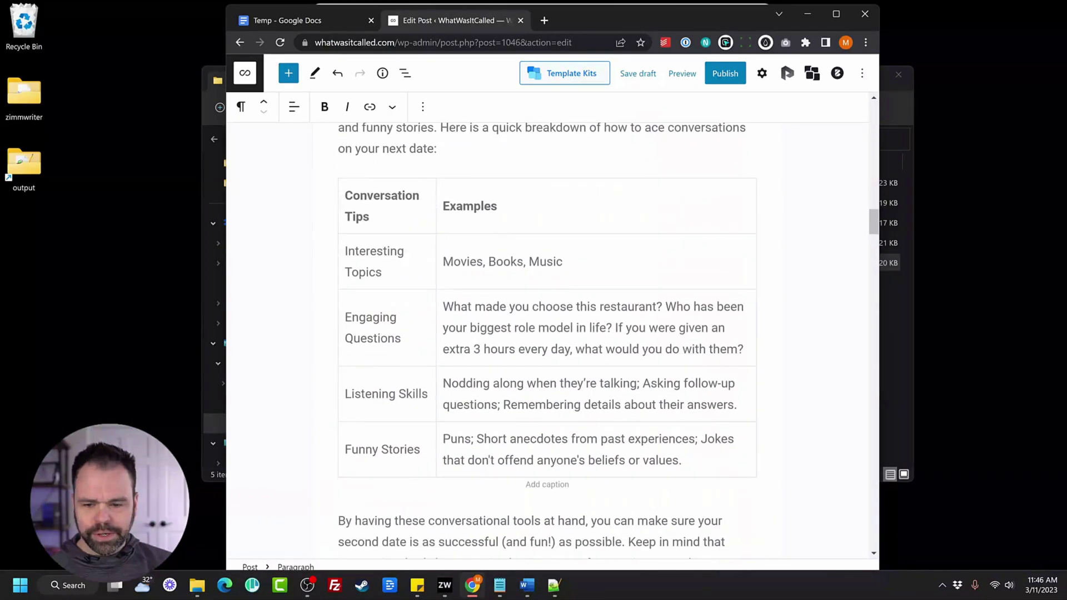
scroll(625, 167, up, 3)
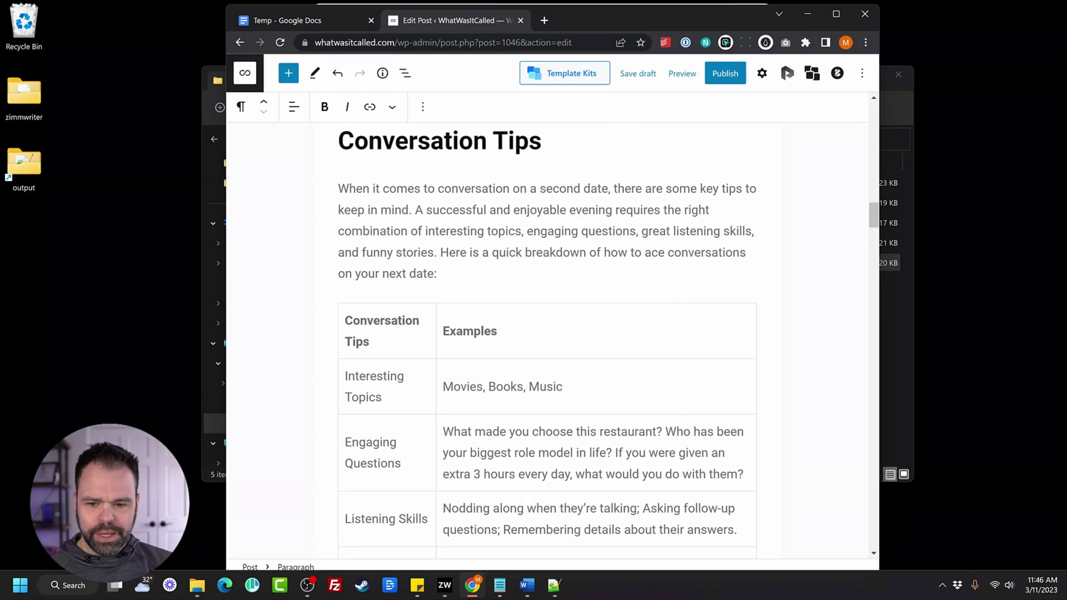
scroll(547, 341, down, 3)
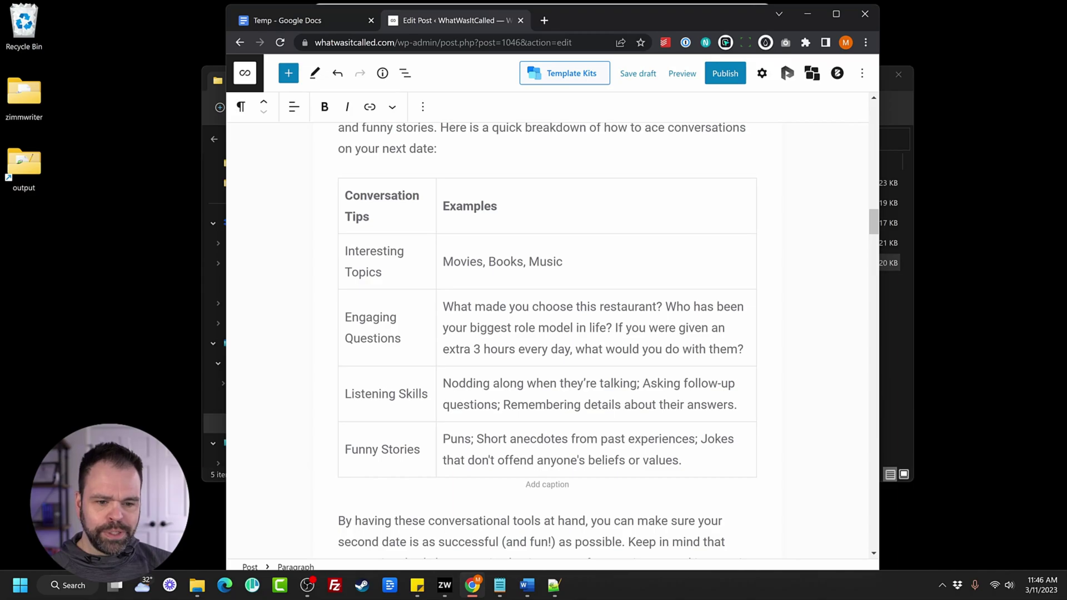
scroll(547, 333, up, 20)
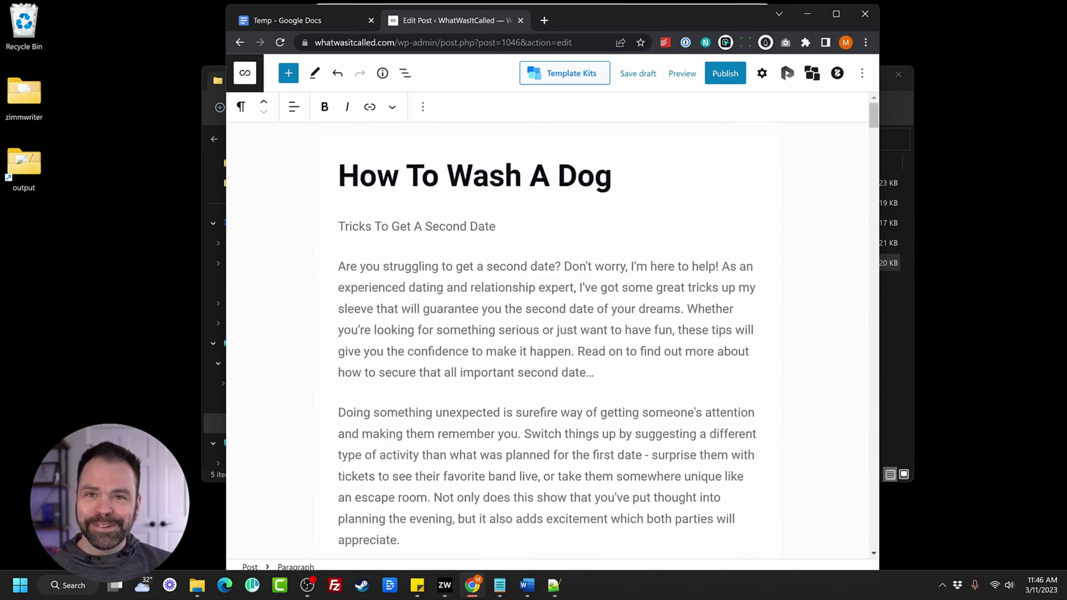
Minimize the browser and output folder windows, leaving ZimmWriter's main menu.
click(912, 185)
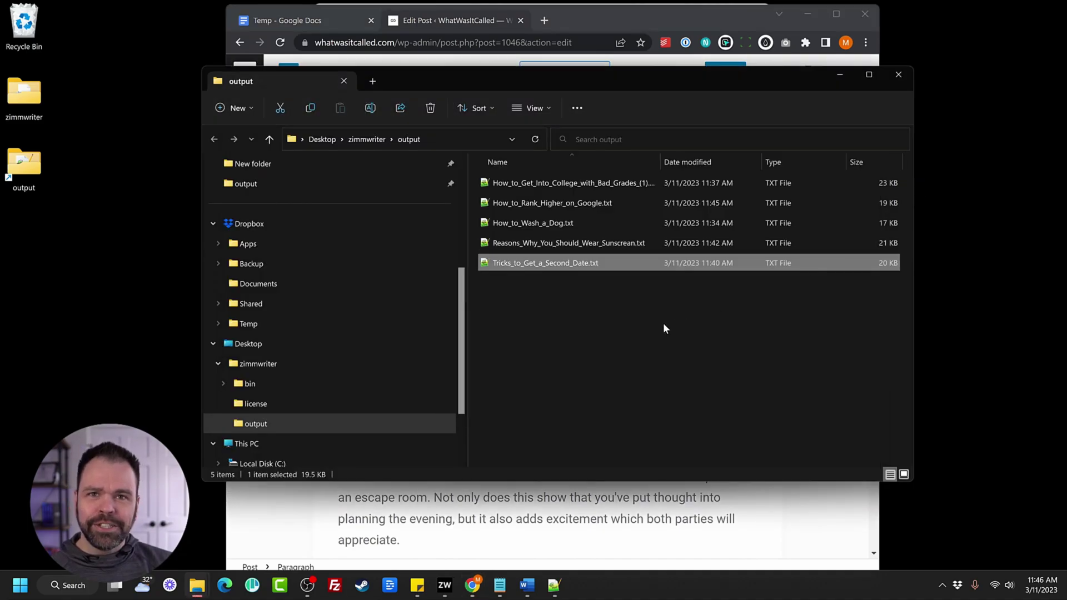
click(805, 19)
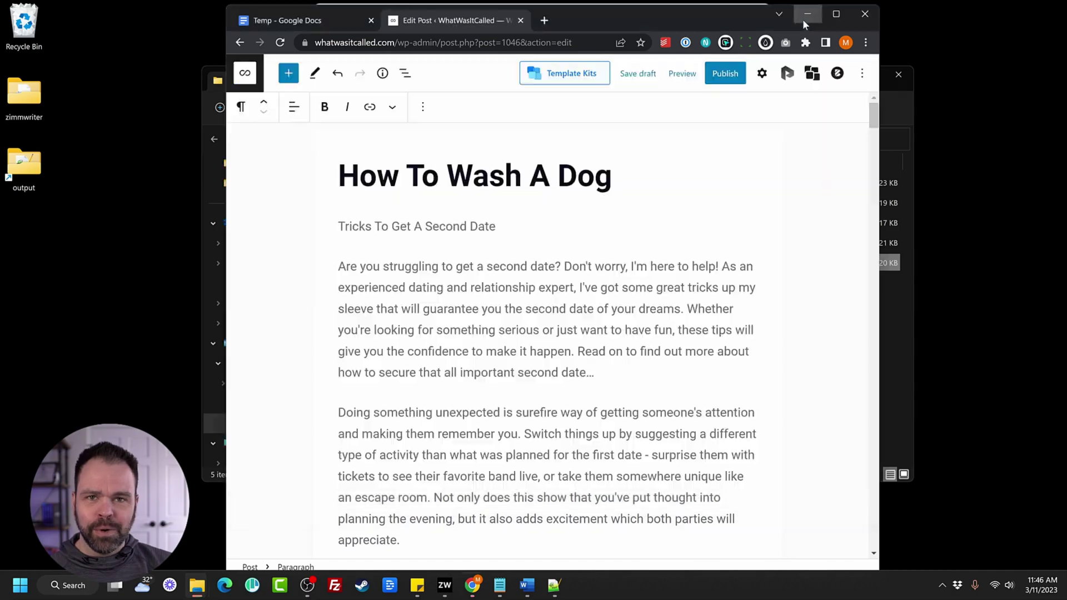
click(839, 76)
Open Local SEO Buffet and enter 'cleaning service' with business name 'Bill's Cleaning Crew'.
click(696, 12)
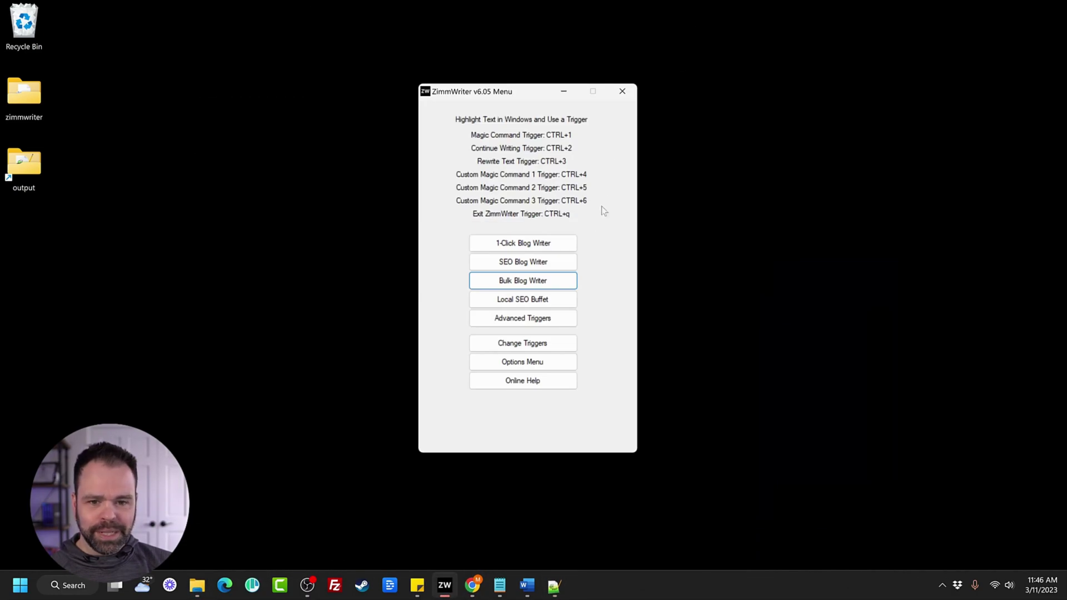
click(528, 303)
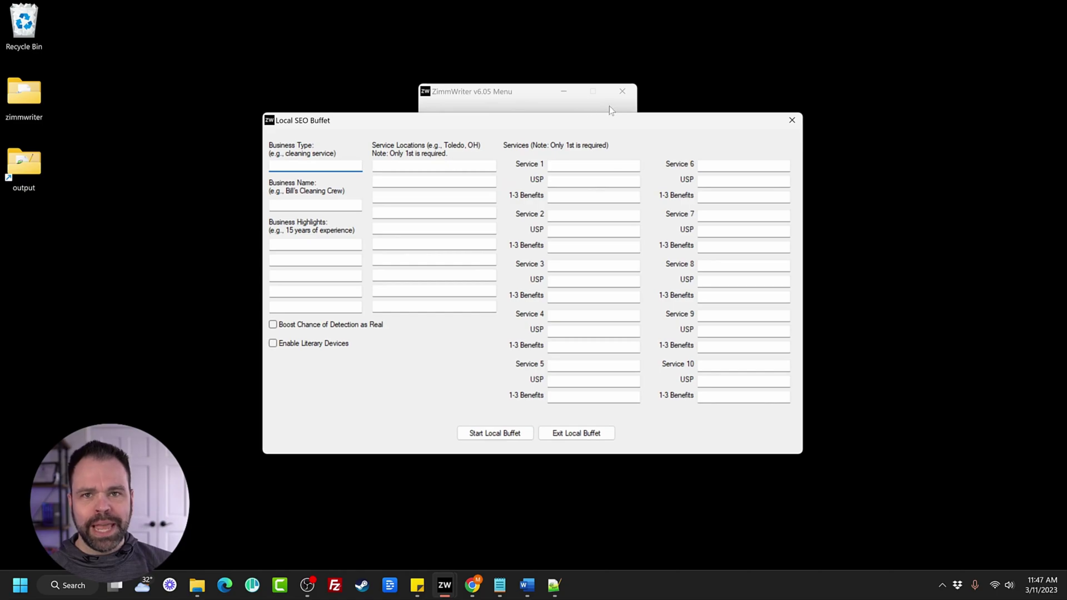
drag(560, 123, 571, 106)
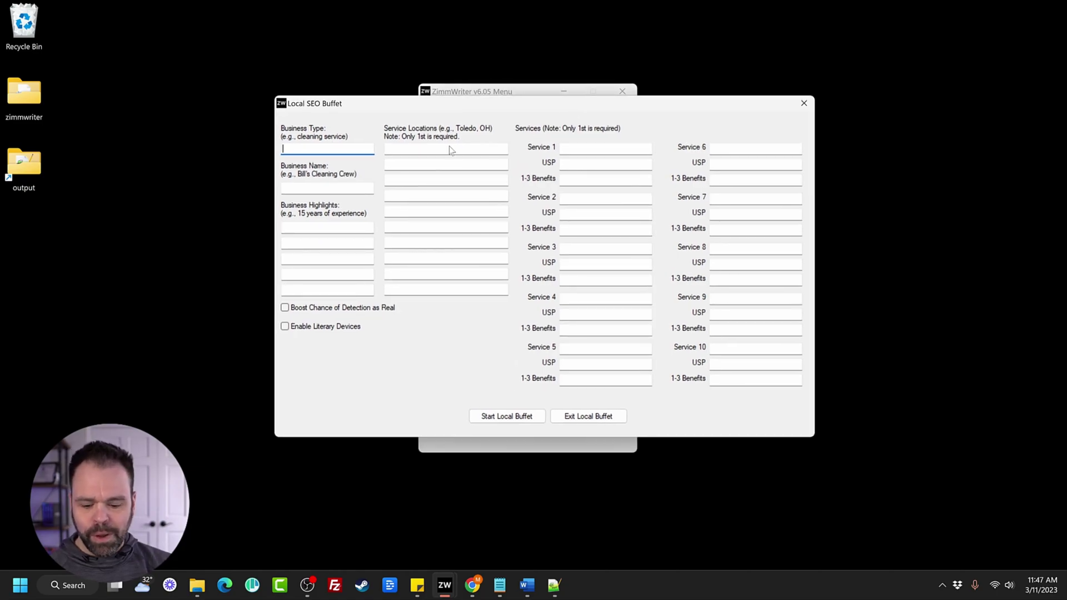
text(cleanin)
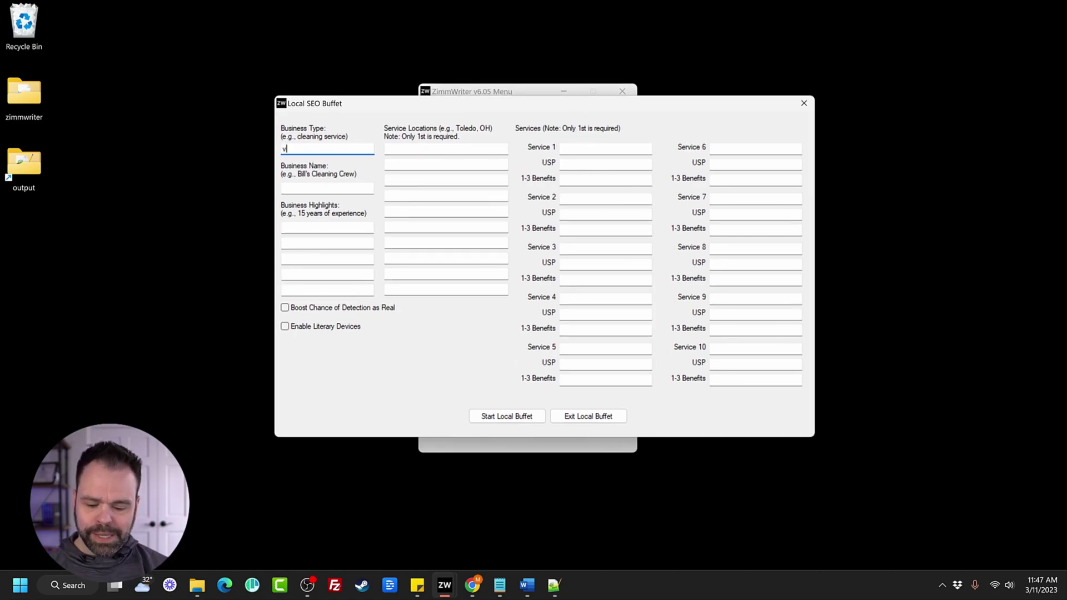
text(g service)
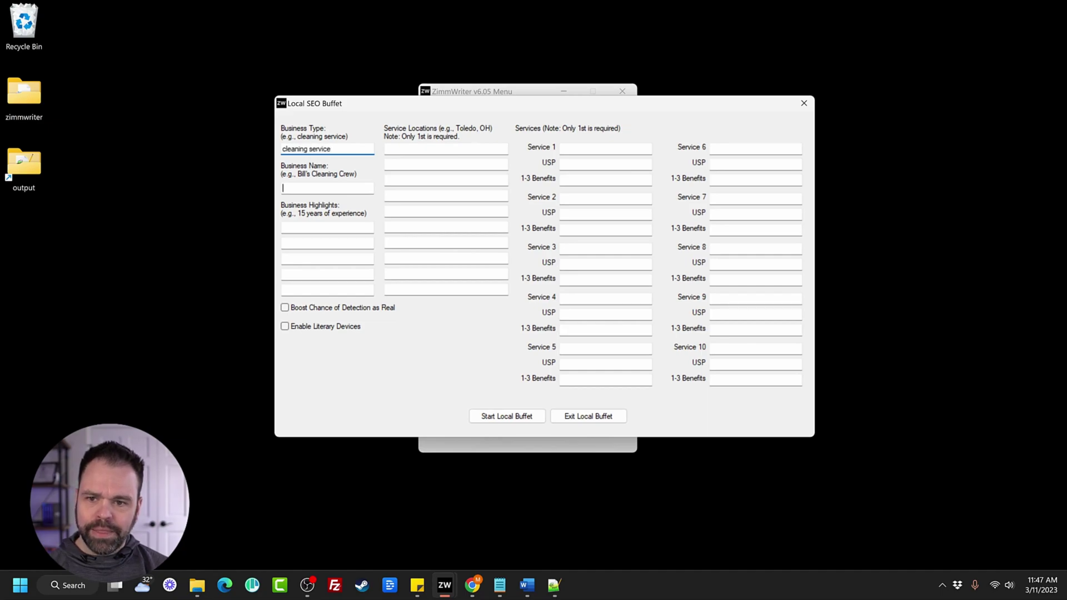
key(Tab)
text(Bill's Cleaning Crew)
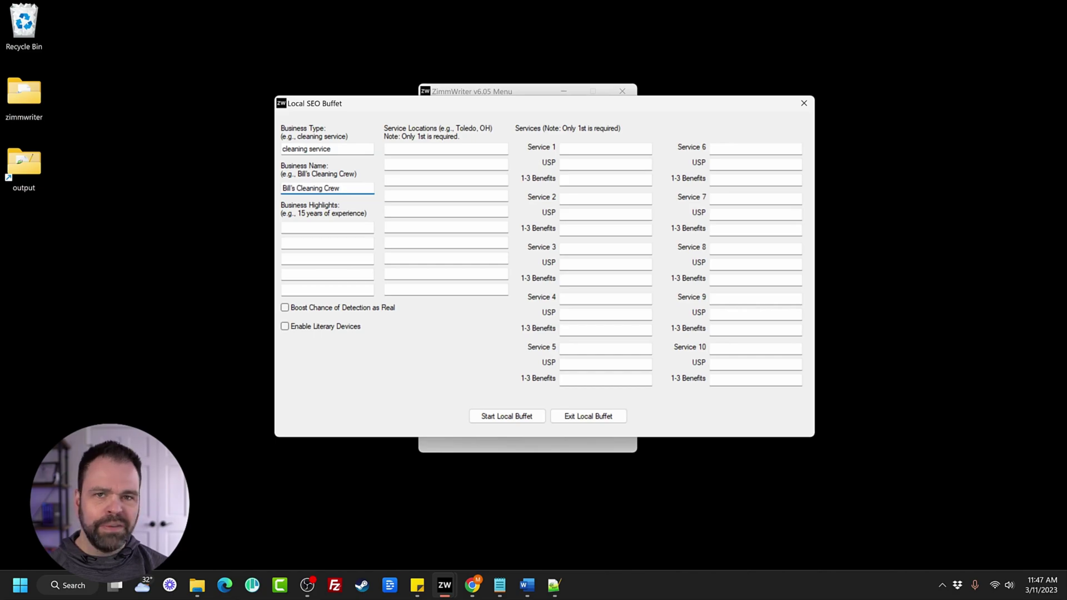
key(Tab)
Add five business highlights, from '15 Years of Experience' to '100% satisfaction gaurantee', and enable literary devices.
text(15 )
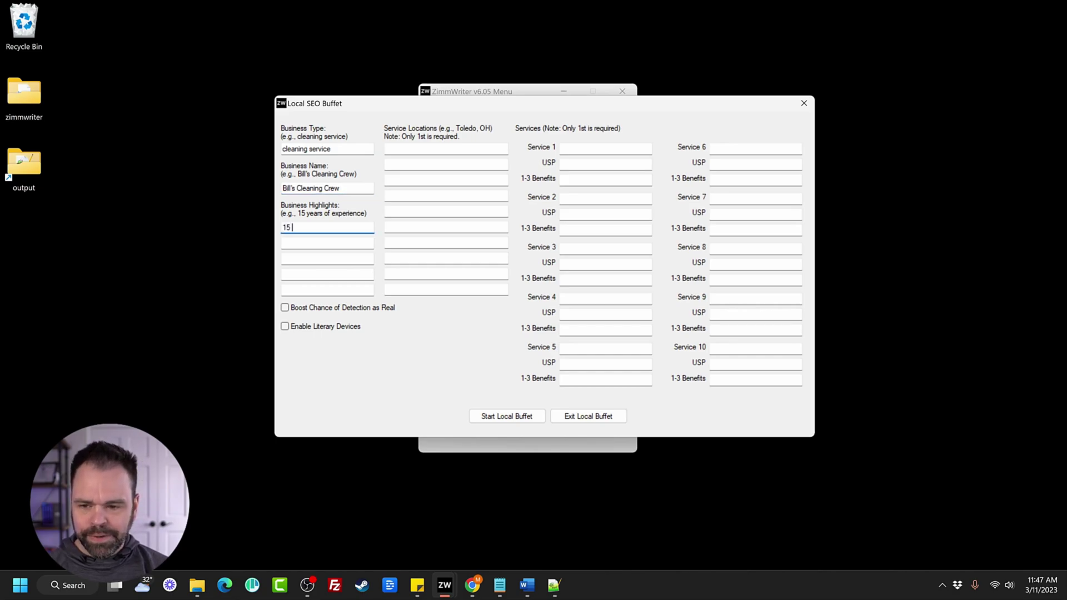
text(Years of Experience)
key(Tab)
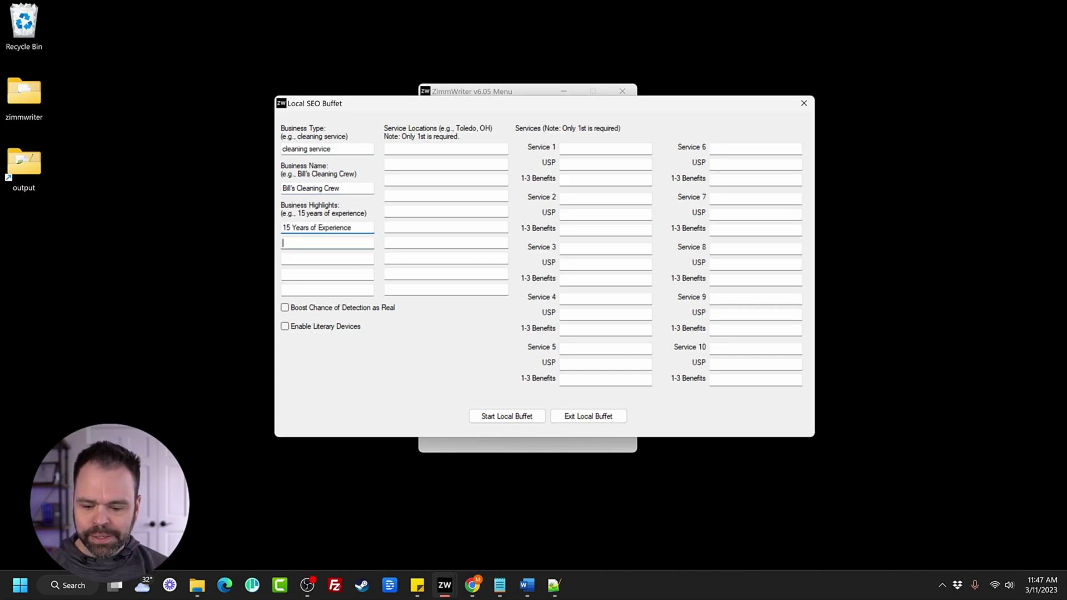
text(500 5-star reviews)
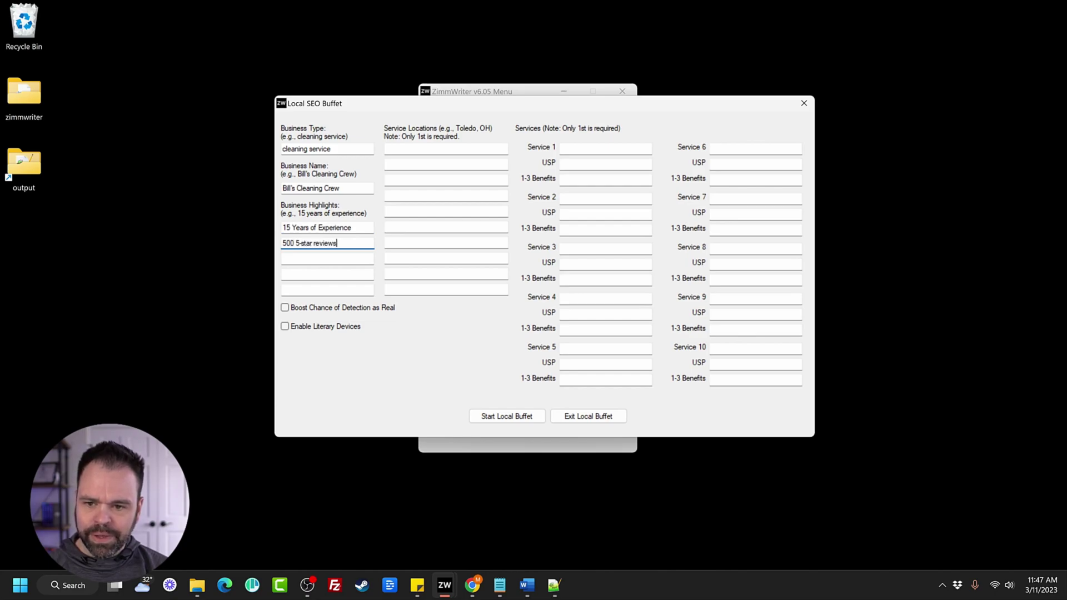
key(Tab)
text(m)
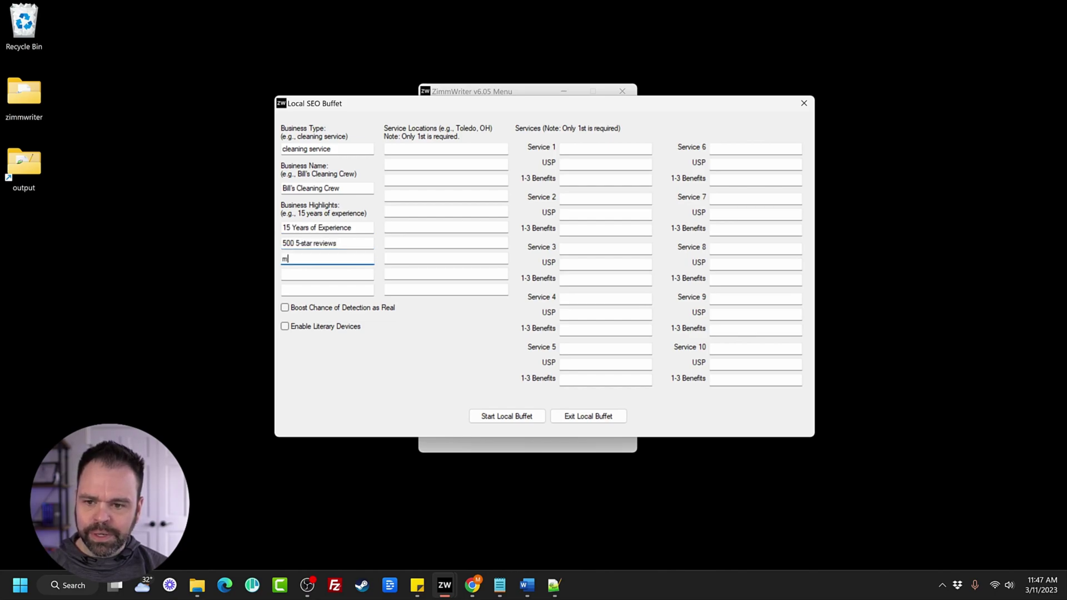
text(oney back guarantee)
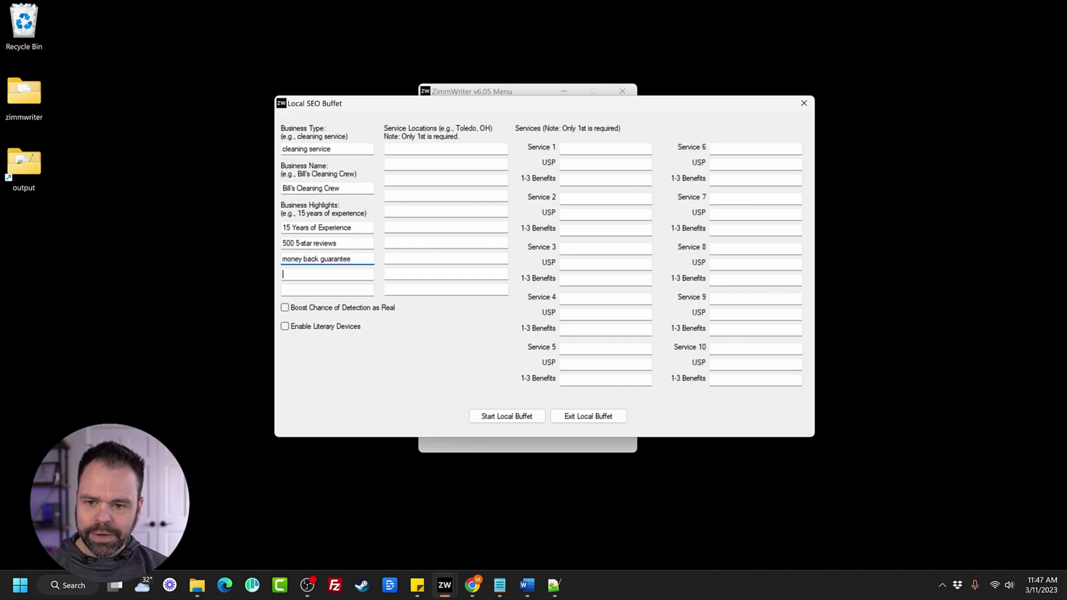
key(Tab)
text(always on time)
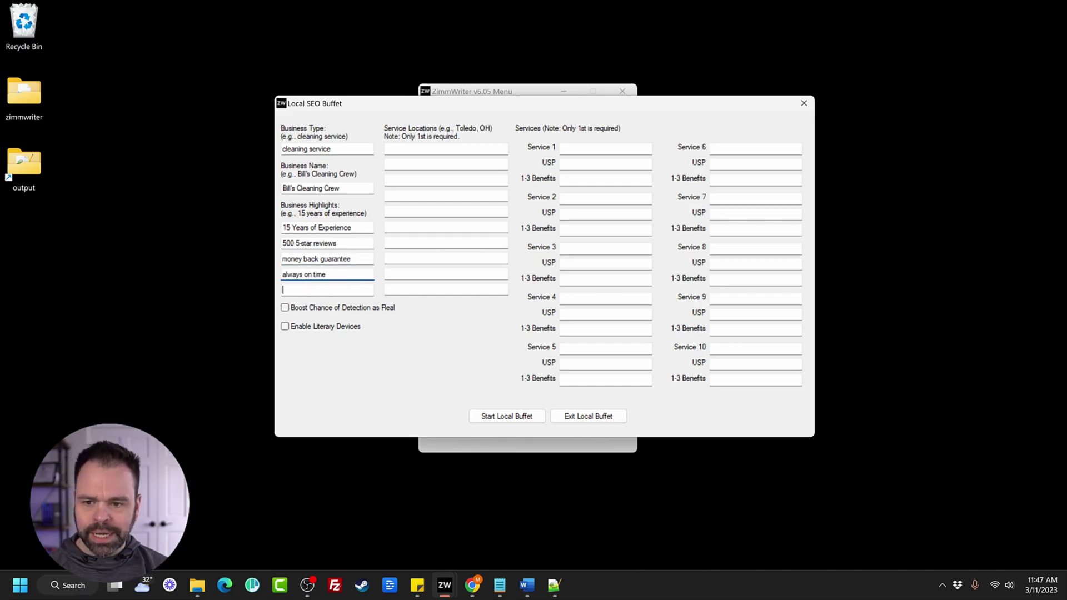
key(Tab)
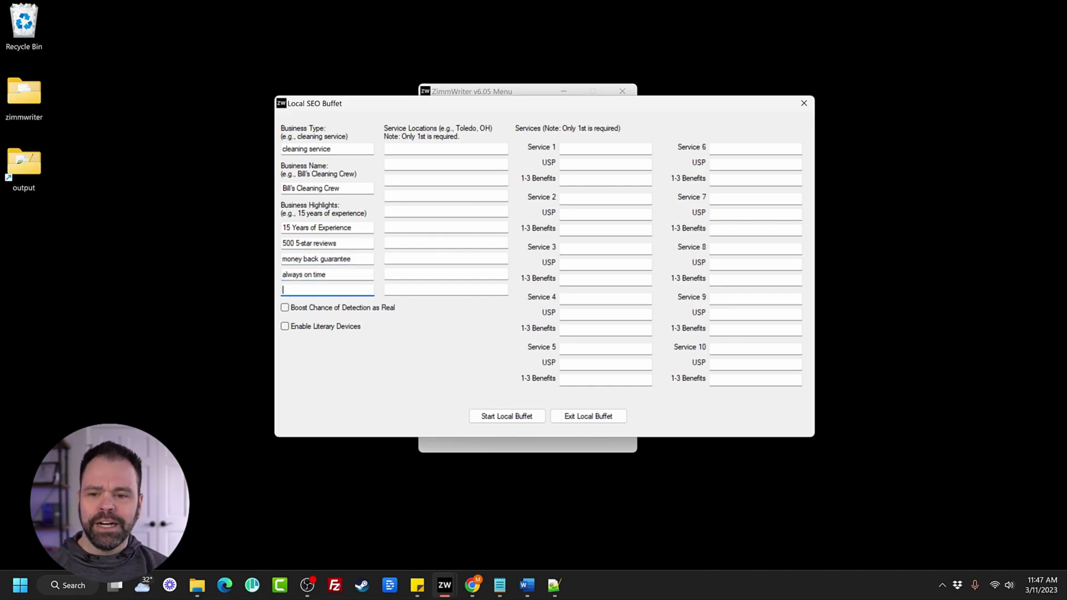
text(100% satisfaction gaurantee)
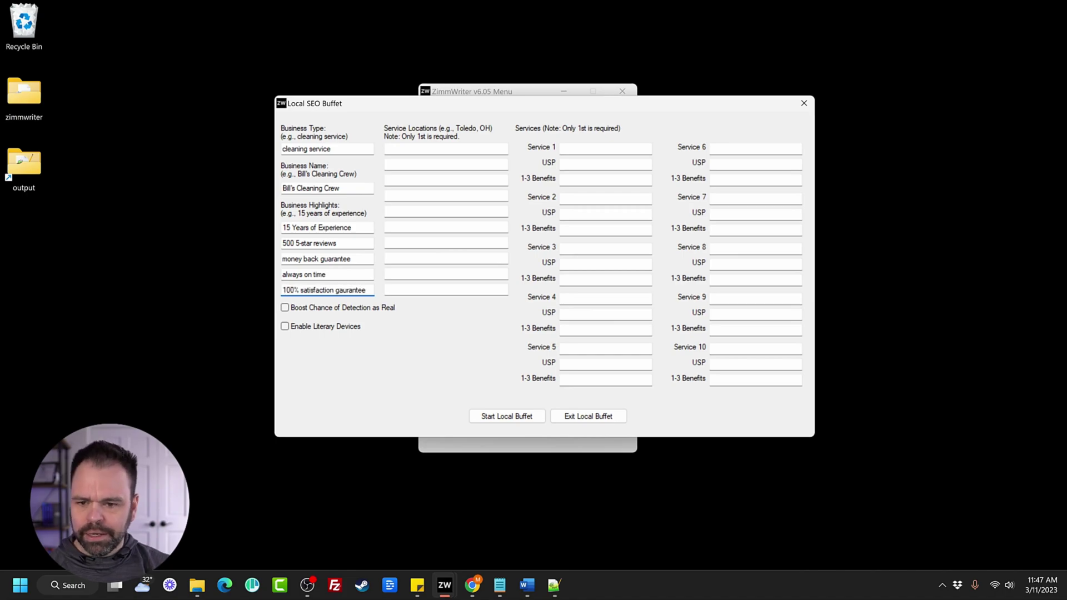
click(285, 326)
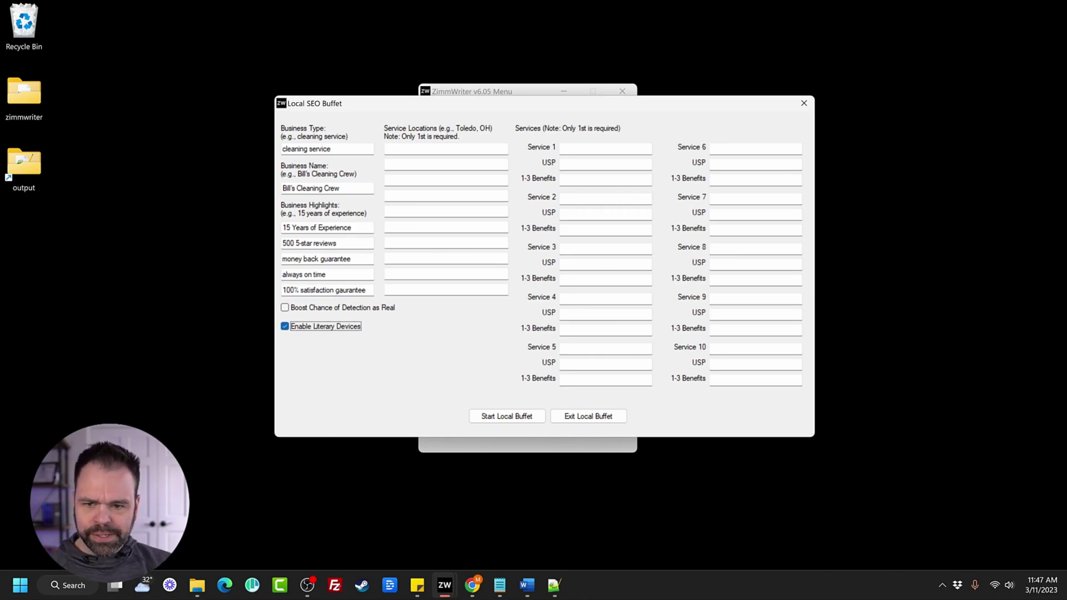
click(453, 148)
Enter locations 'Toledo, OH' and 'Cleveland, OH', then services Window Cleaning, Carpet Cleaning and Bathroom Cleaning.
text(Toledo, OH)
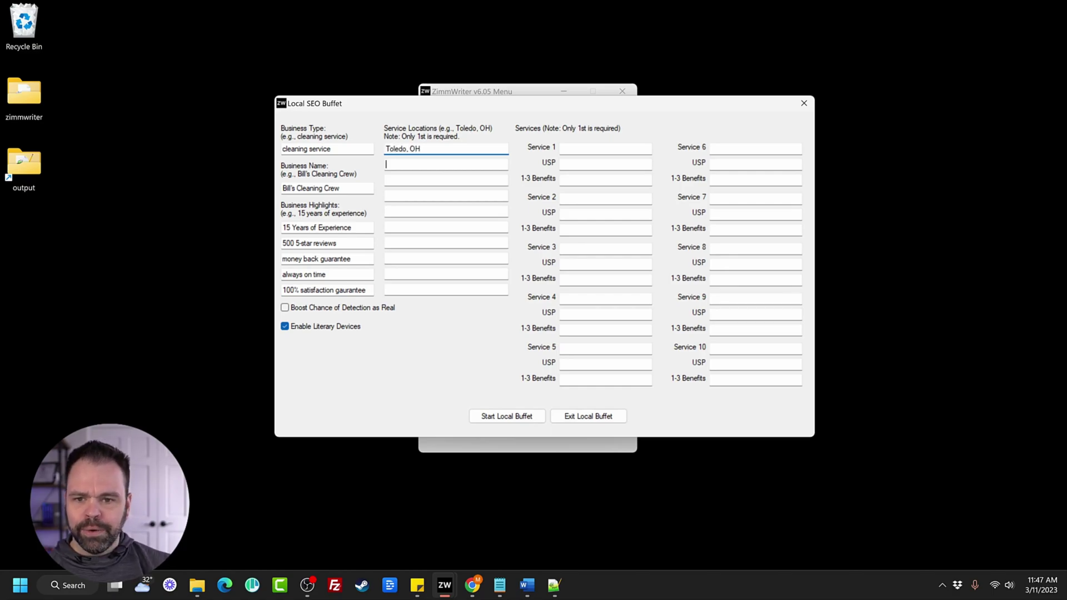
text(Clevelan)
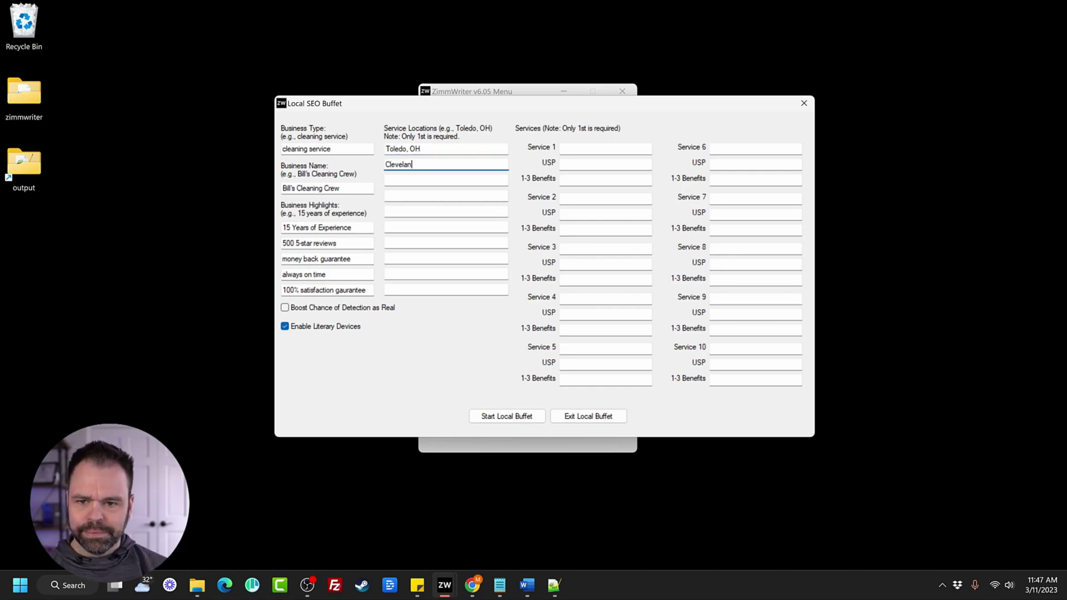
text(d, )
text(, OH)
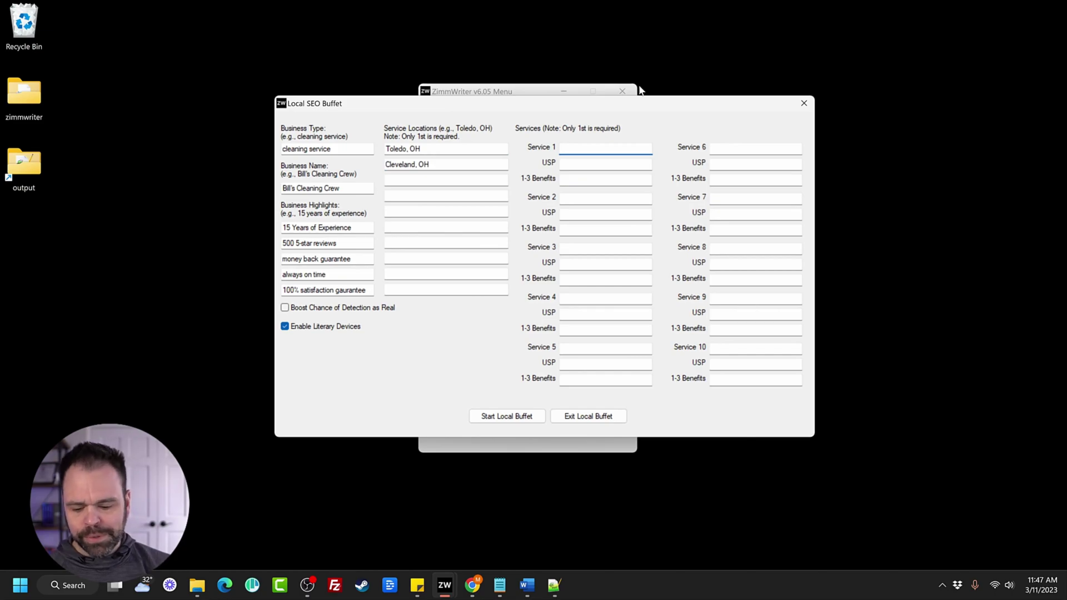
text(Window Cleanin)
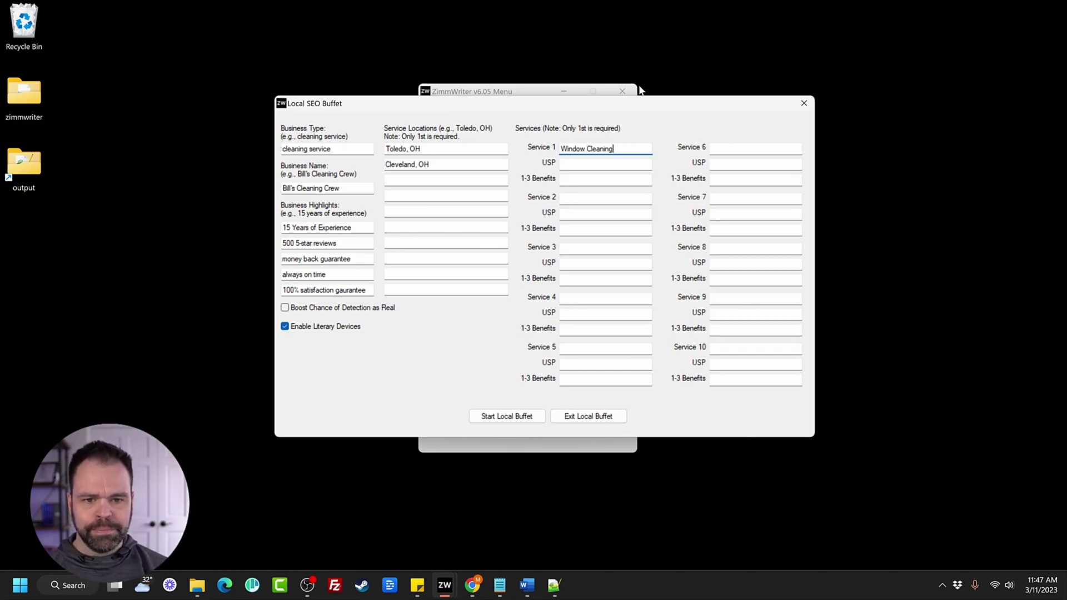
key(Tab)
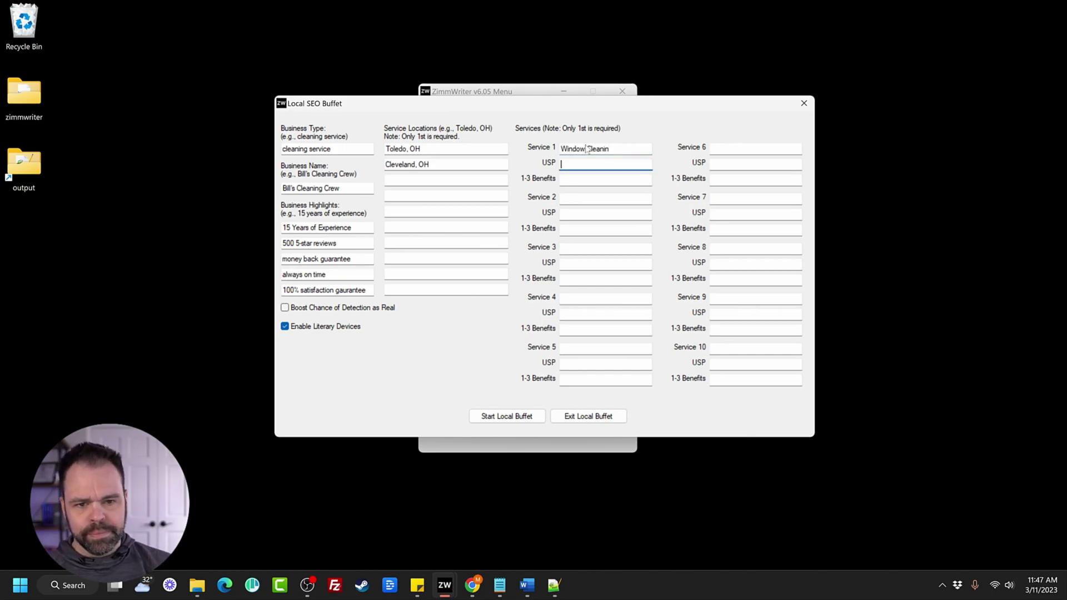
click(611, 149)
text(g)
key(Tab)
key(Tab)
key(Tab)
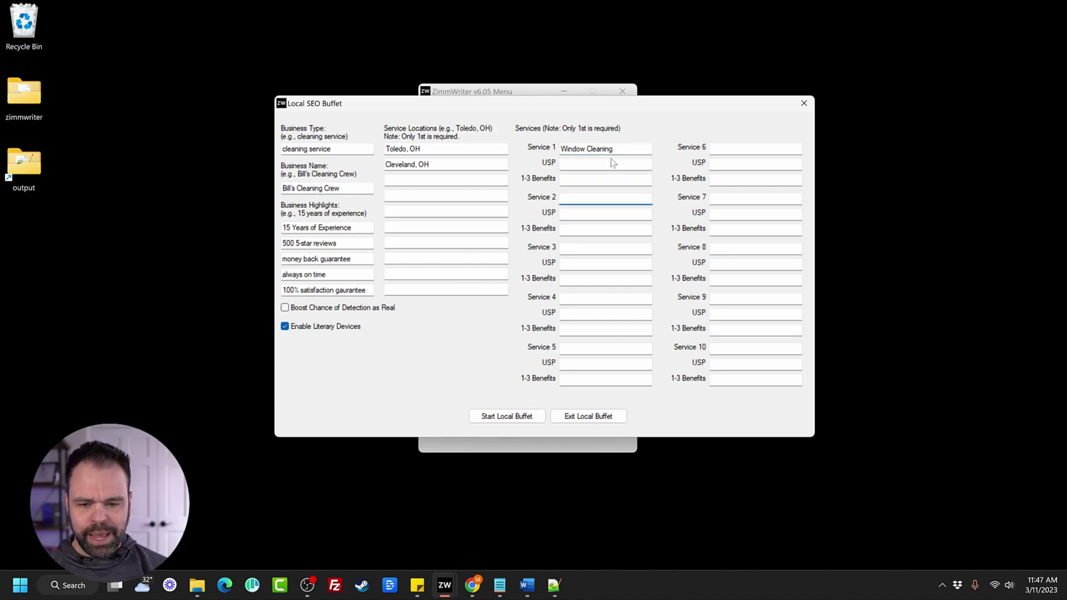
text(Carpet Clea)
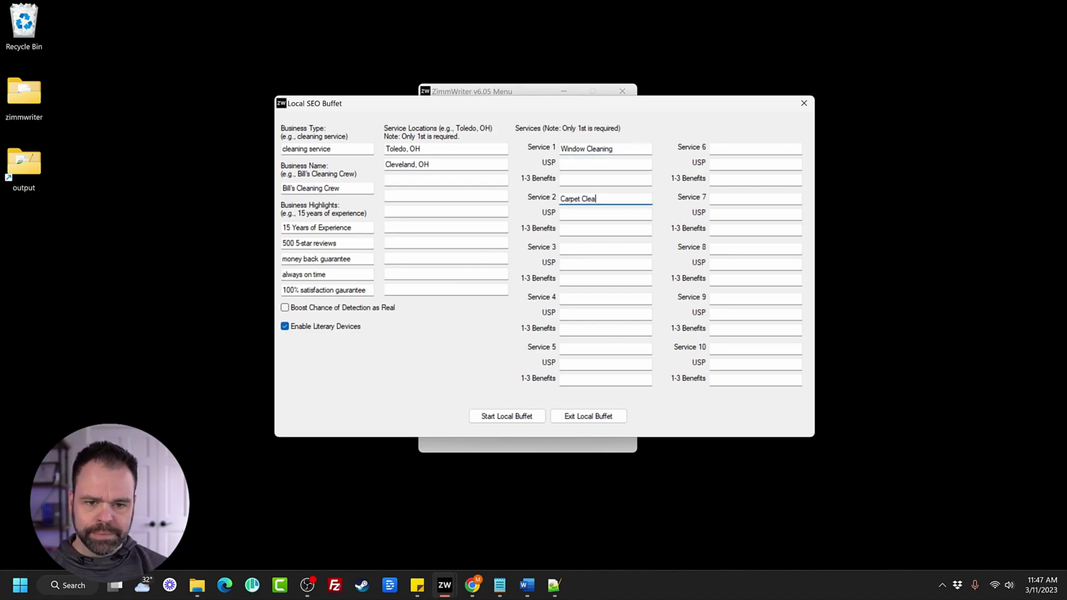
text(ning)
key(Tab)
key(Tab)
key(Tab)
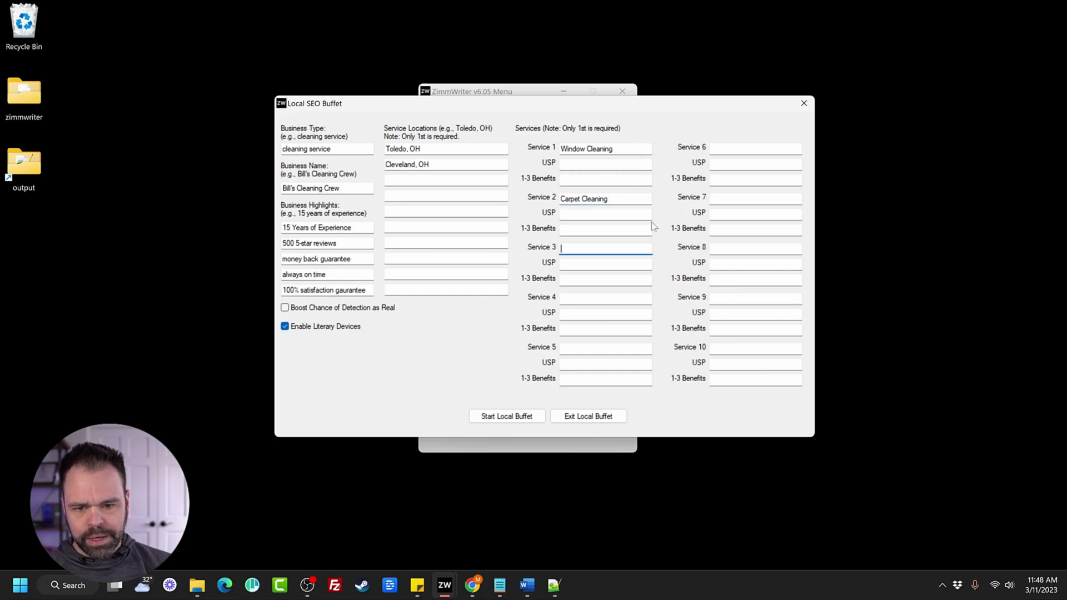
text(Bathro)
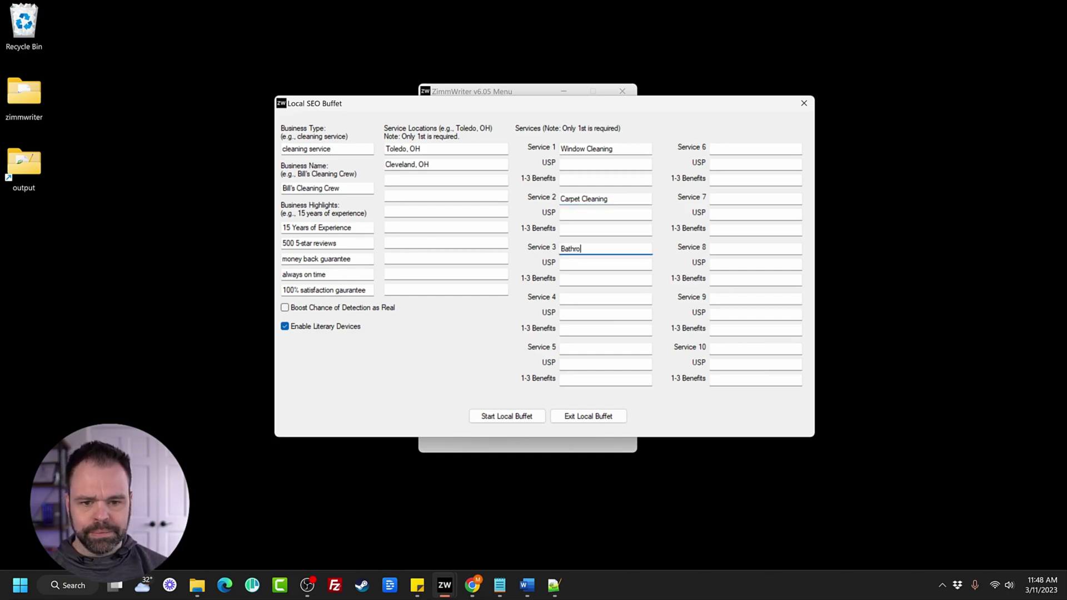
text(om Cleaning)
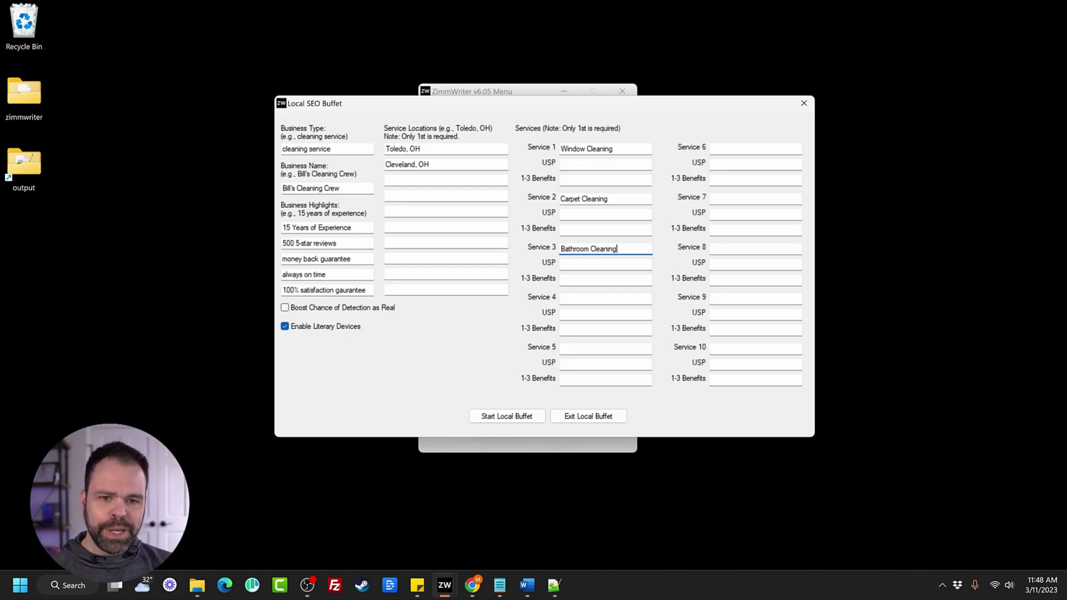
click(578, 178)
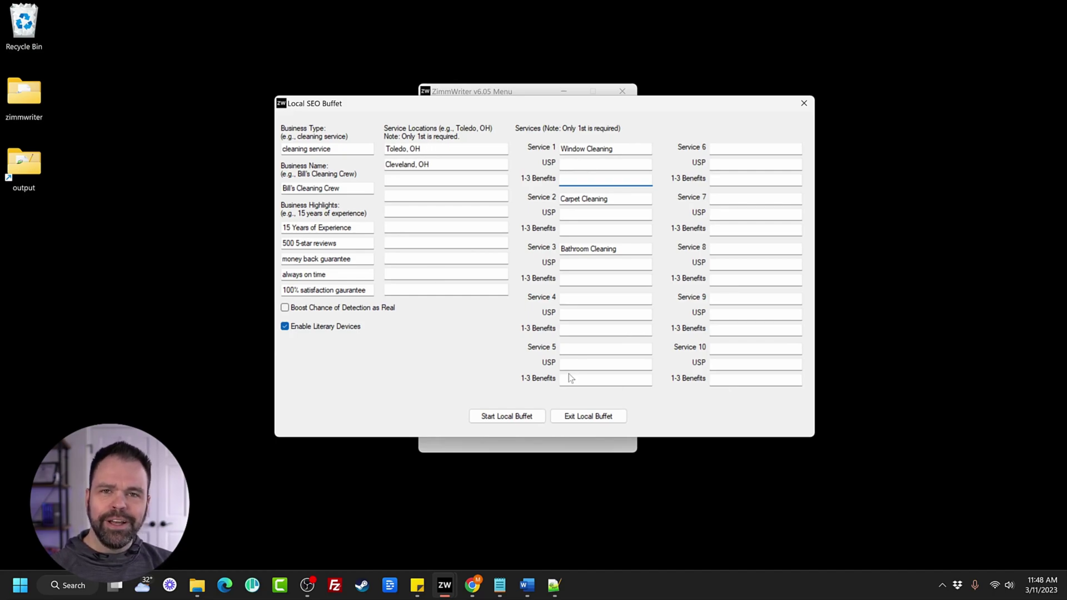
Run Start Local Buffet, confirm creating six article files, and dismiss the finished notice.
click(499, 416)
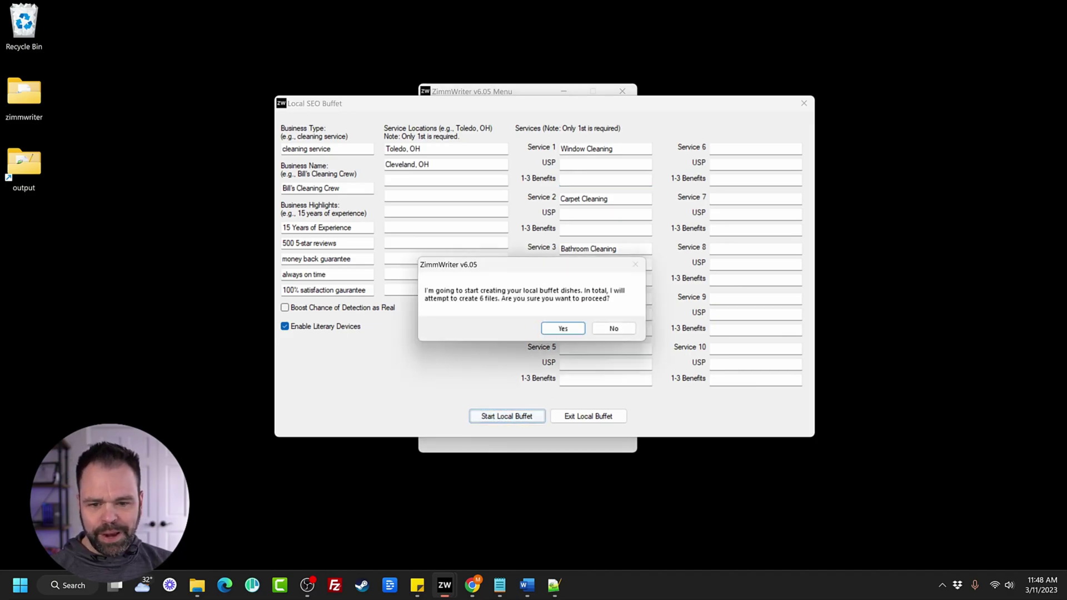
click(558, 329)
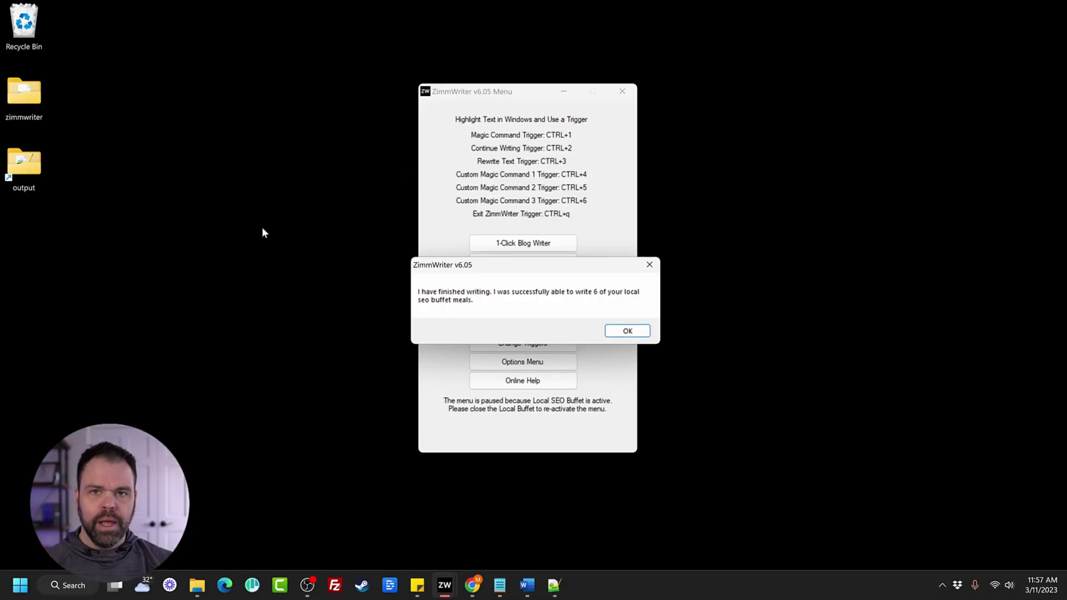
click(627, 331)
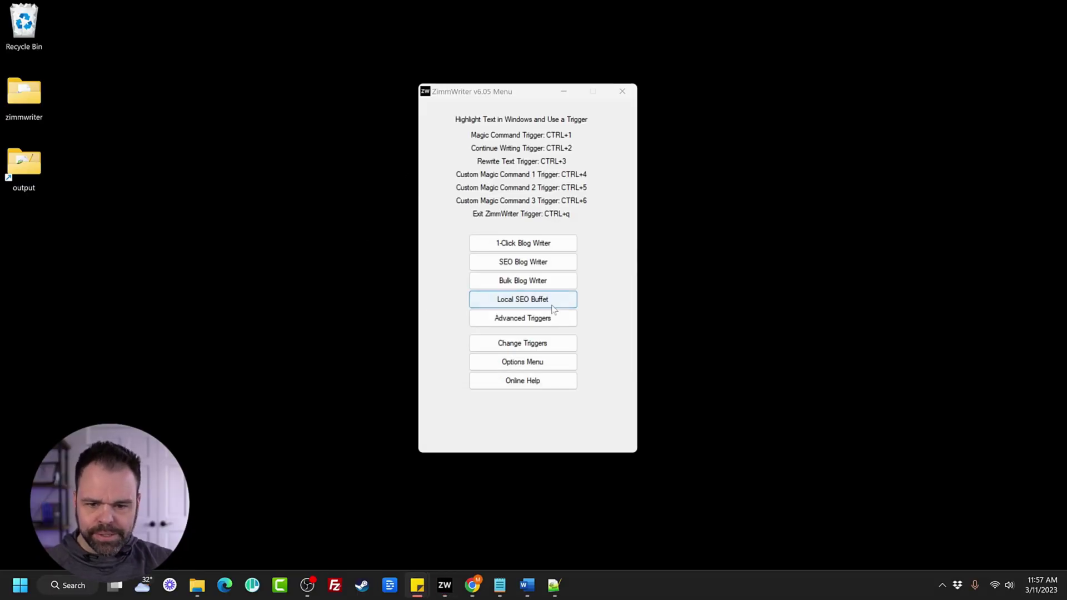
Open the output folder and load the Cleveland and Toledo Bathroom Cleaning .txt files, discarding the missing file.
double_click(32, 161)
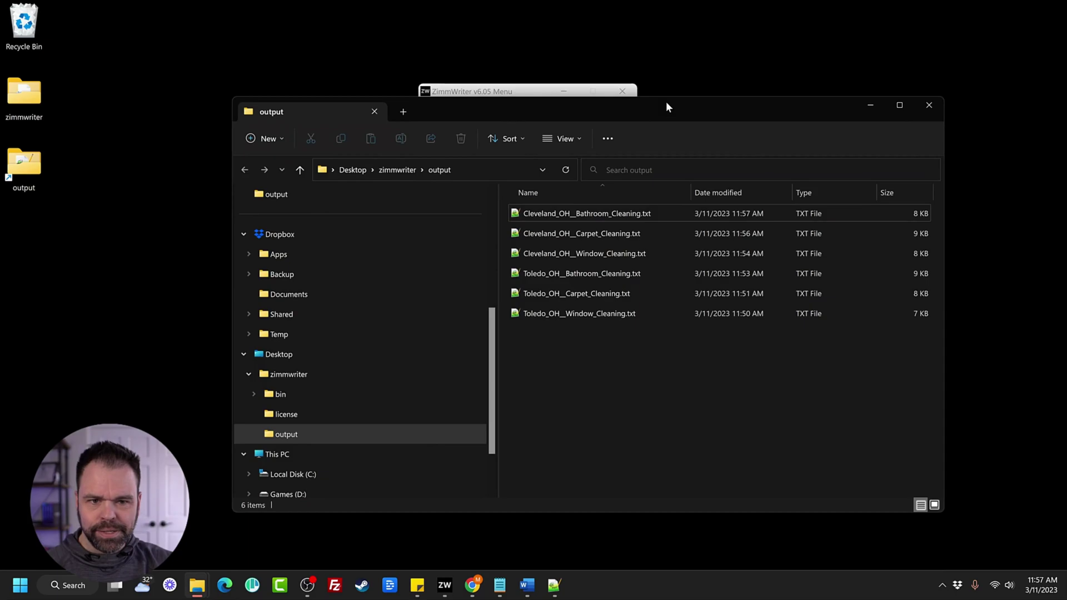
drag(666, 101, 622, 89)
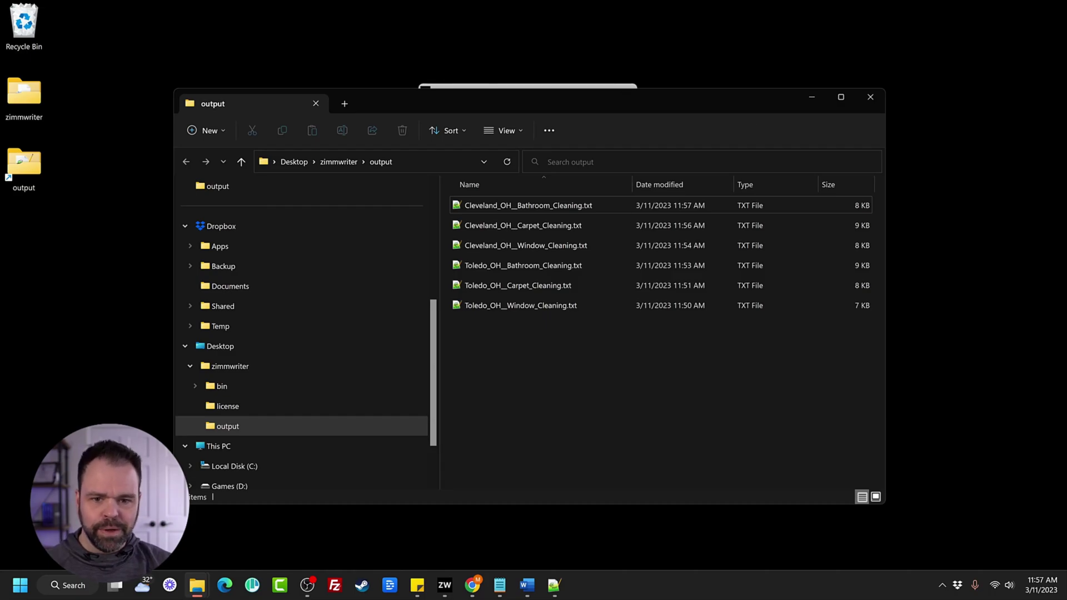
double_click(571, 207)
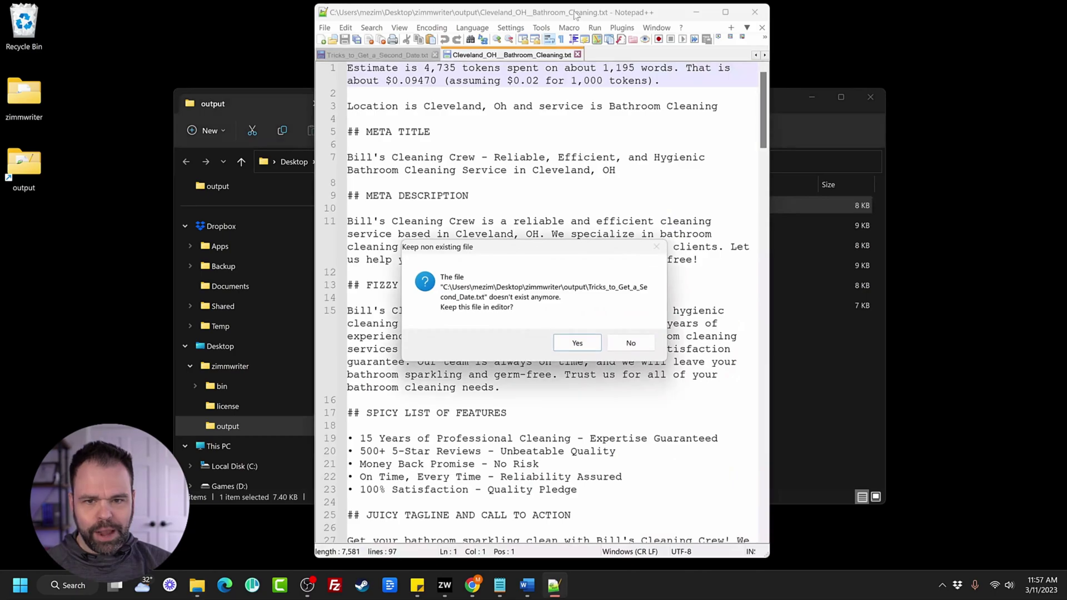
click(631, 343)
click(535, 272)
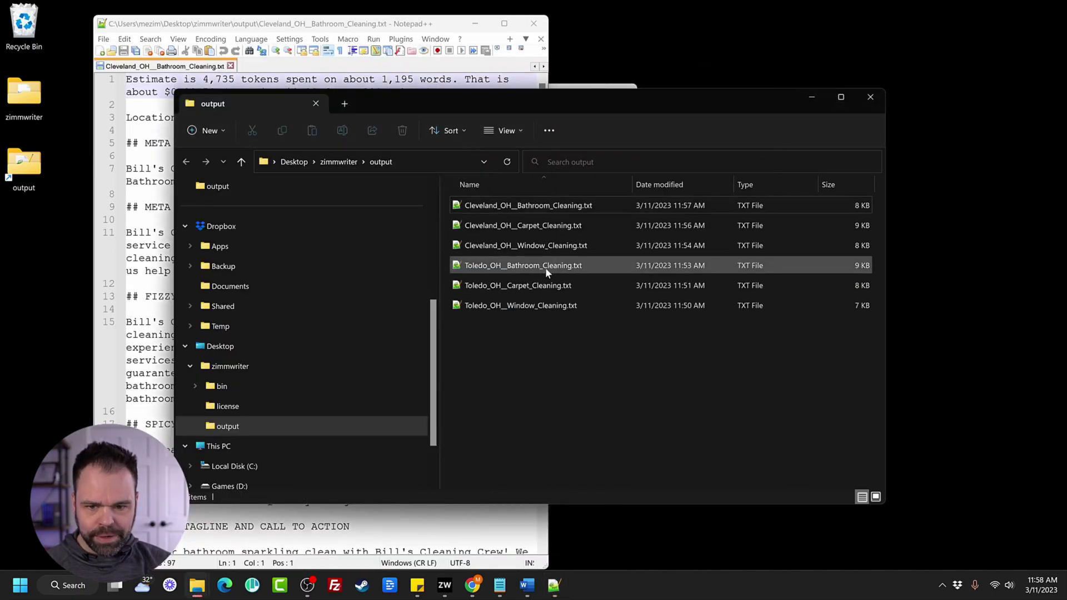
double_click(545, 268)
drag(392, 24, 611, 25)
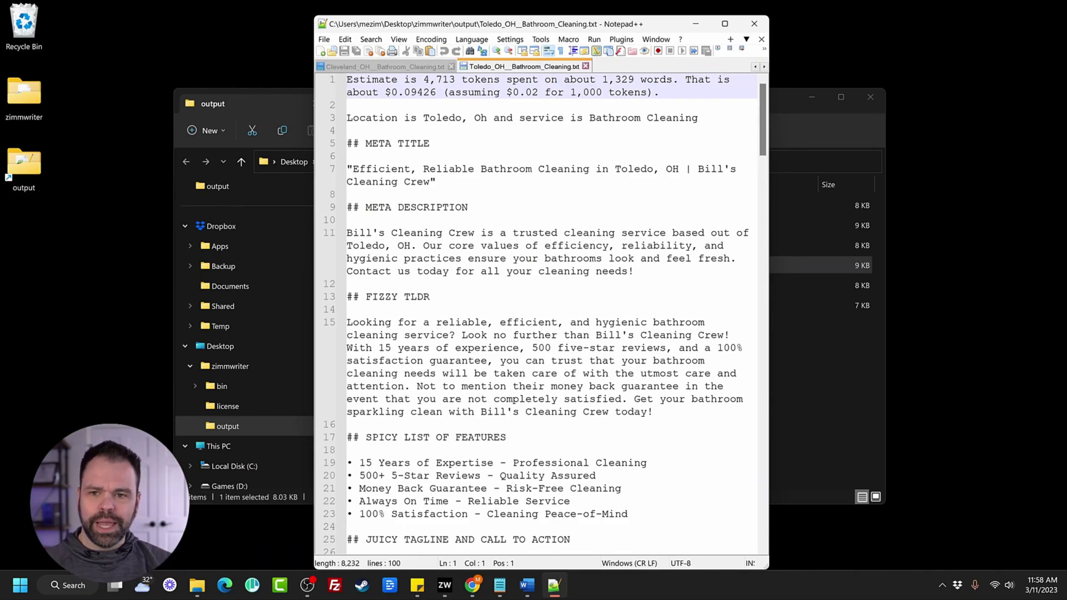
click(416, 69)
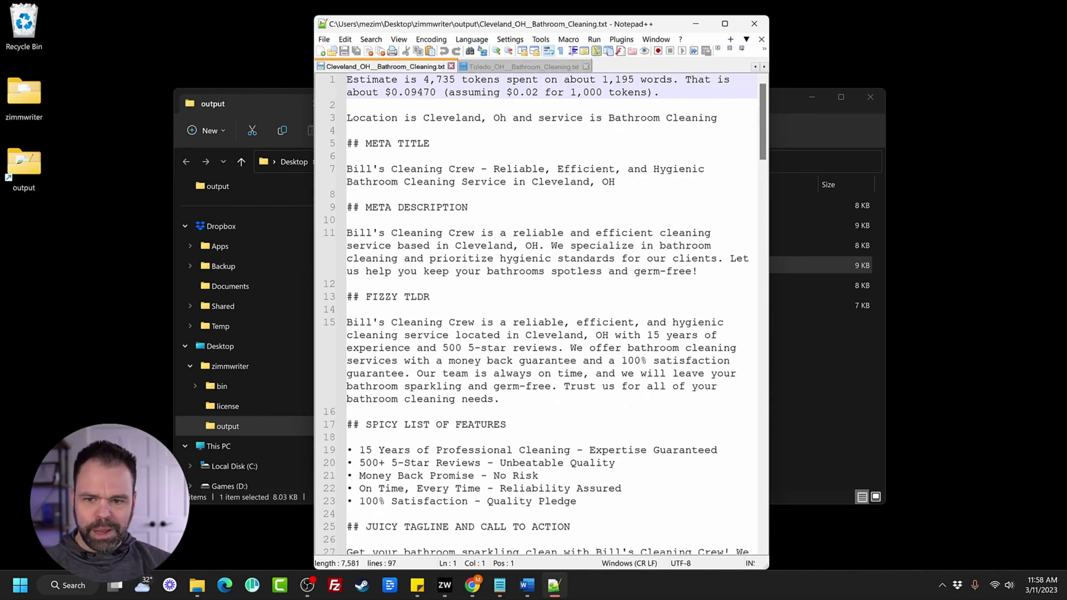
Highlight the Cleveland article's meta title and line 11 meta description.
drag(354, 169, 442, 181)
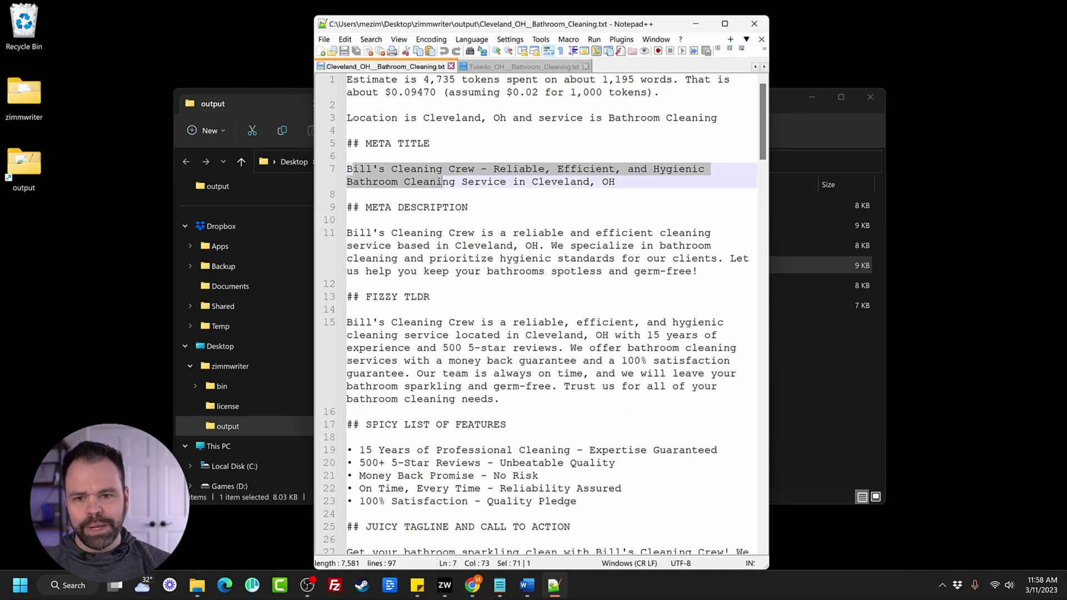
scroll(442, 182, down, 20)
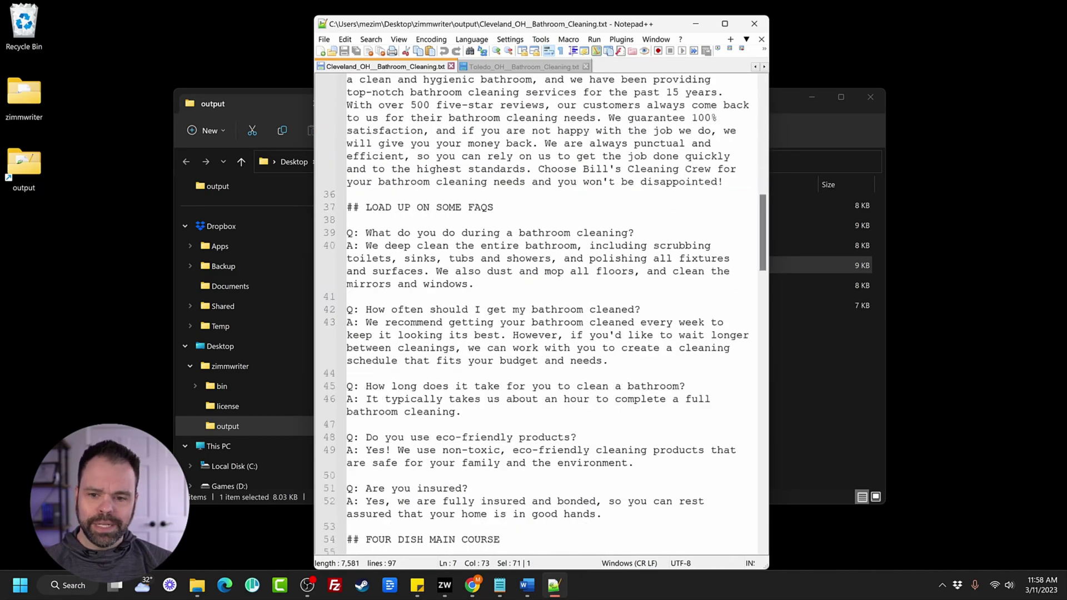
scroll(442, 181, up, 20)
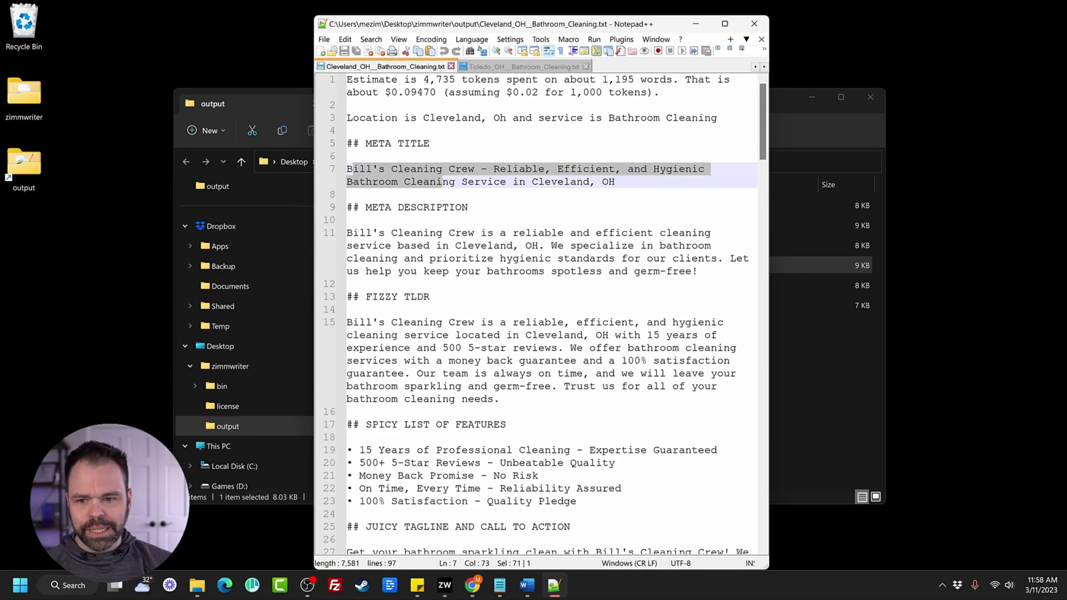
drag(698, 271, 347, 233)
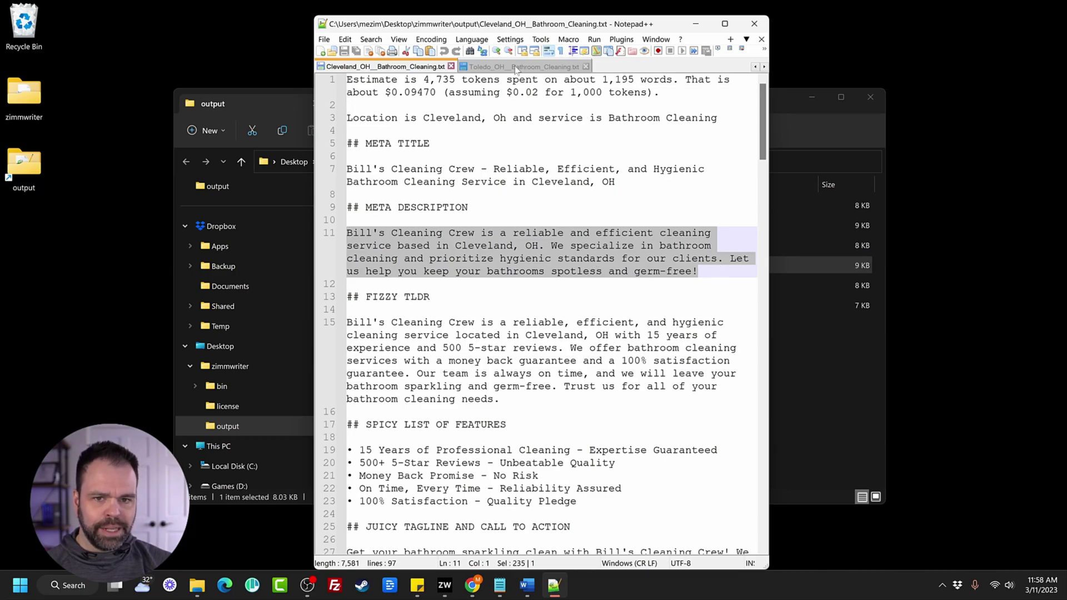
click(514, 68)
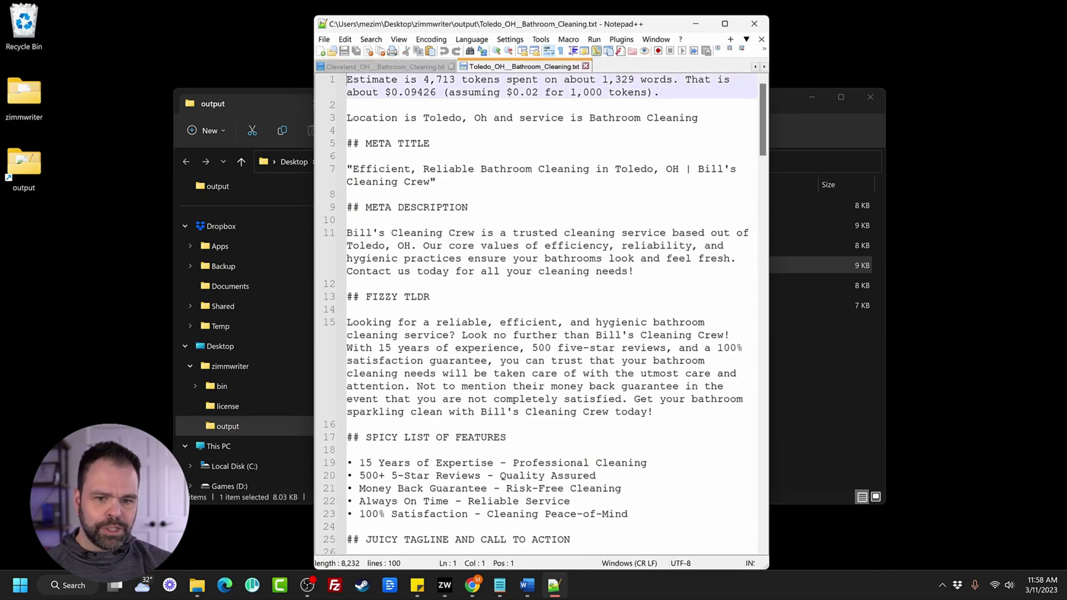
Highlight the Toledo article's meta description and its first FAQ question and answer.
drag(392, 233, 634, 271)
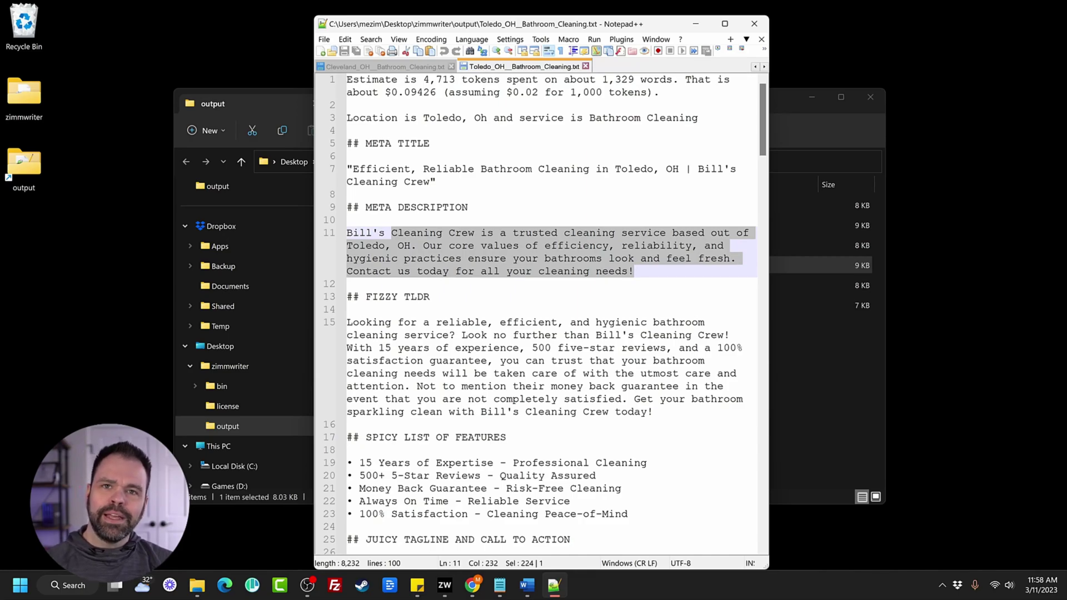
scroll(536, 314, down, 15)
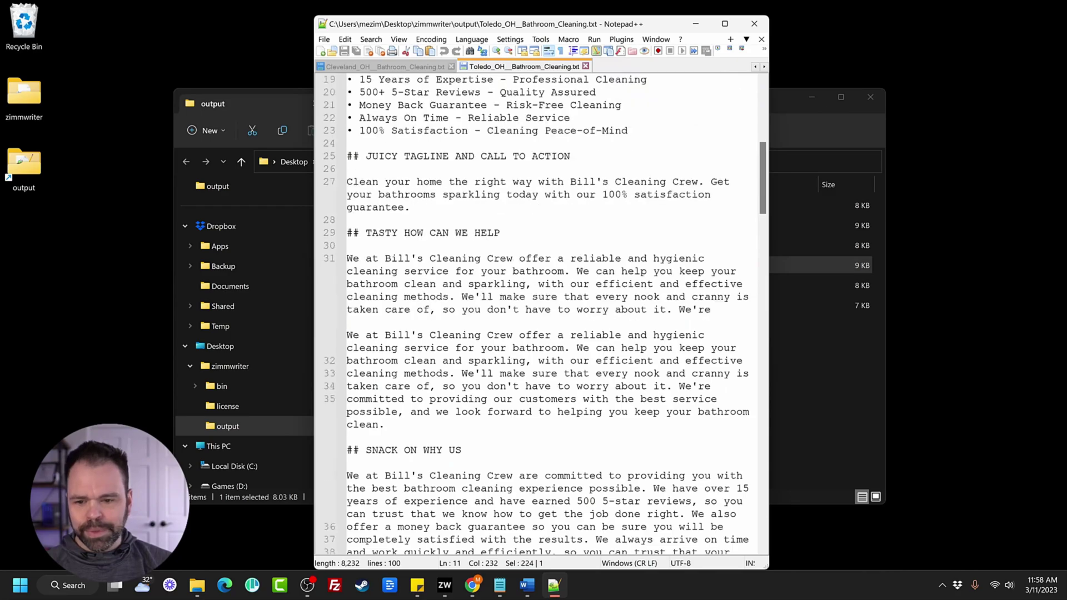
scroll(536, 313, down, 4)
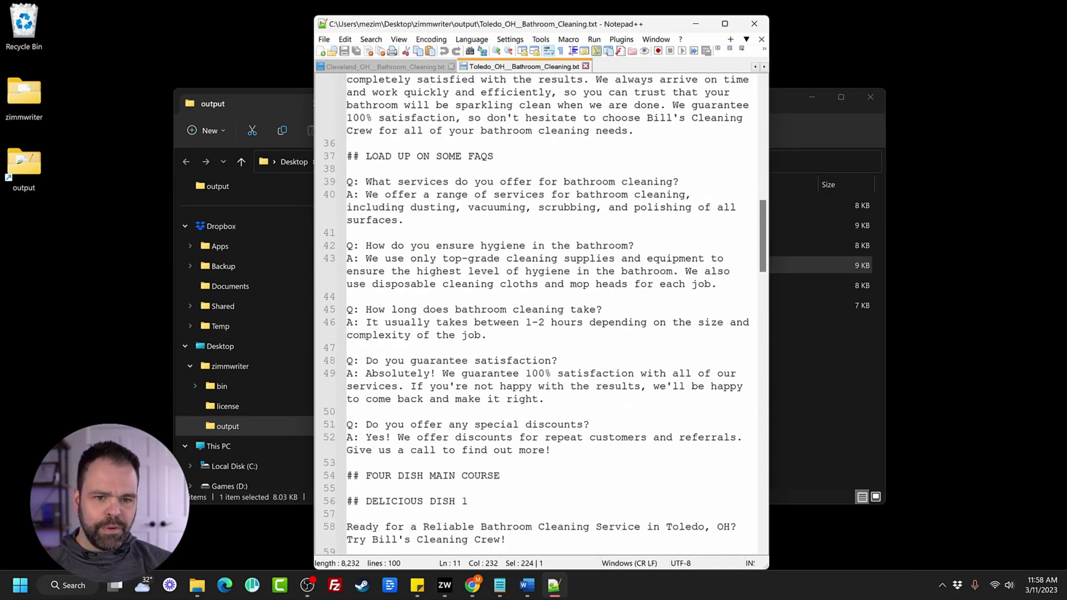
drag(405, 220, 346, 182)
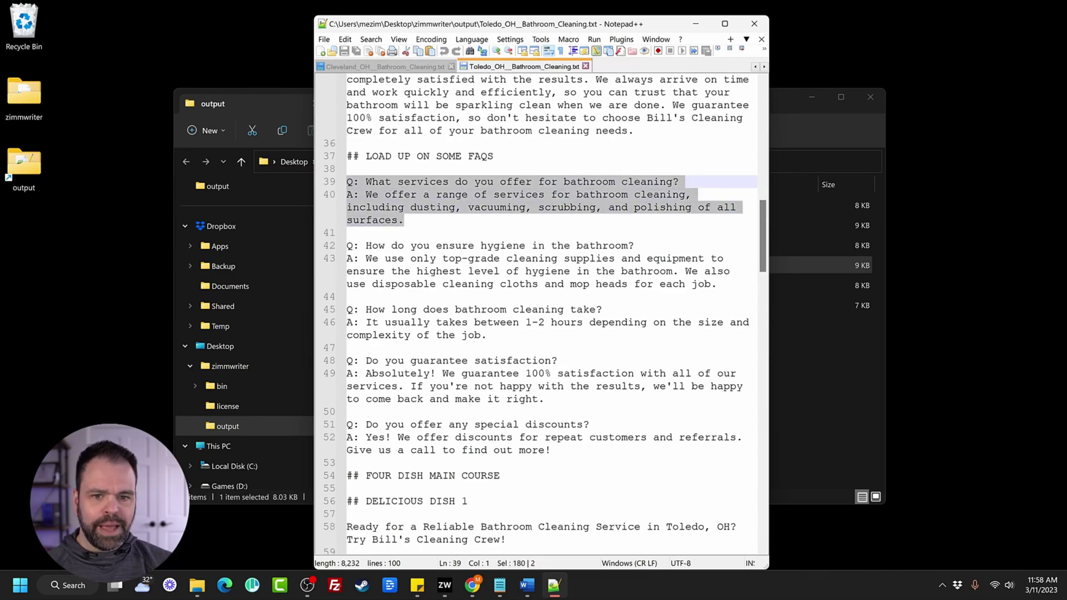
click(412, 66)
Highlight Cleveland's first FAQ answer, the DELICIOUS DISH 1 title and its body text.
scroll(550, 311, down, 7)
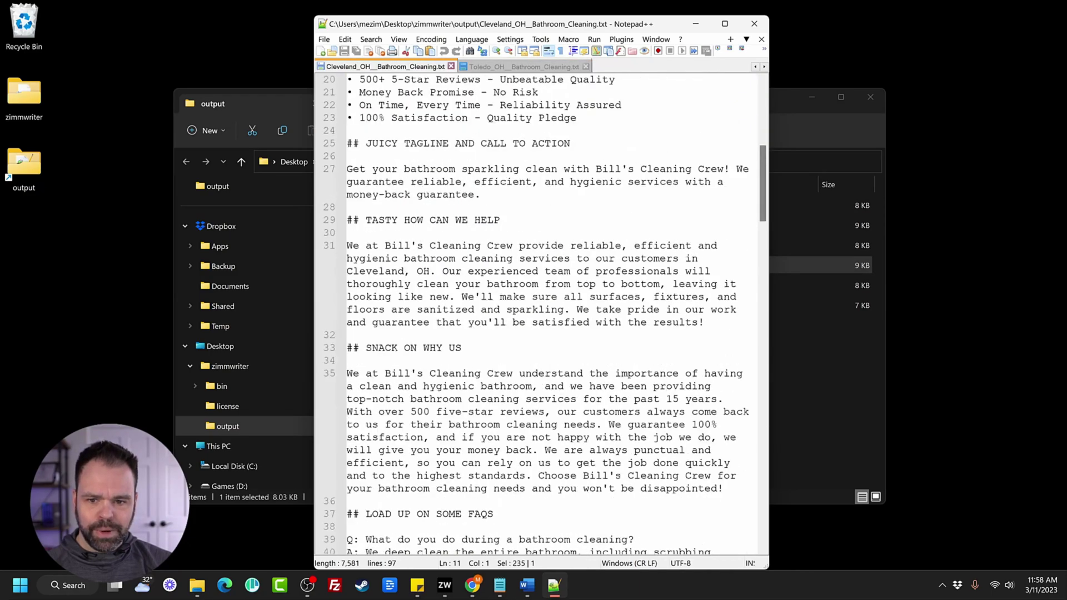
scroll(542, 311, down, 8)
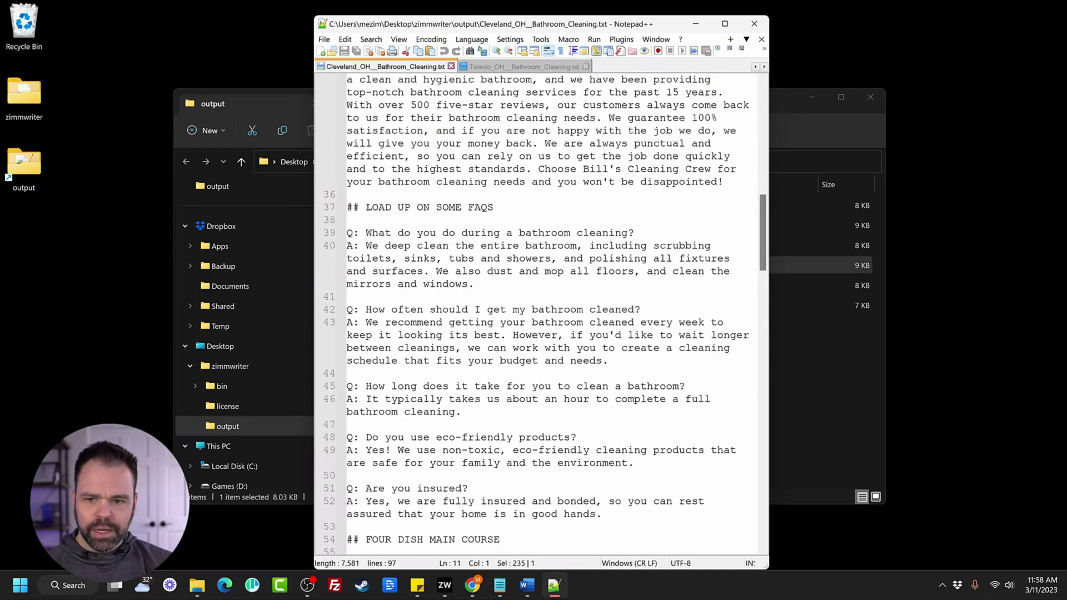
drag(473, 284, 347, 233)
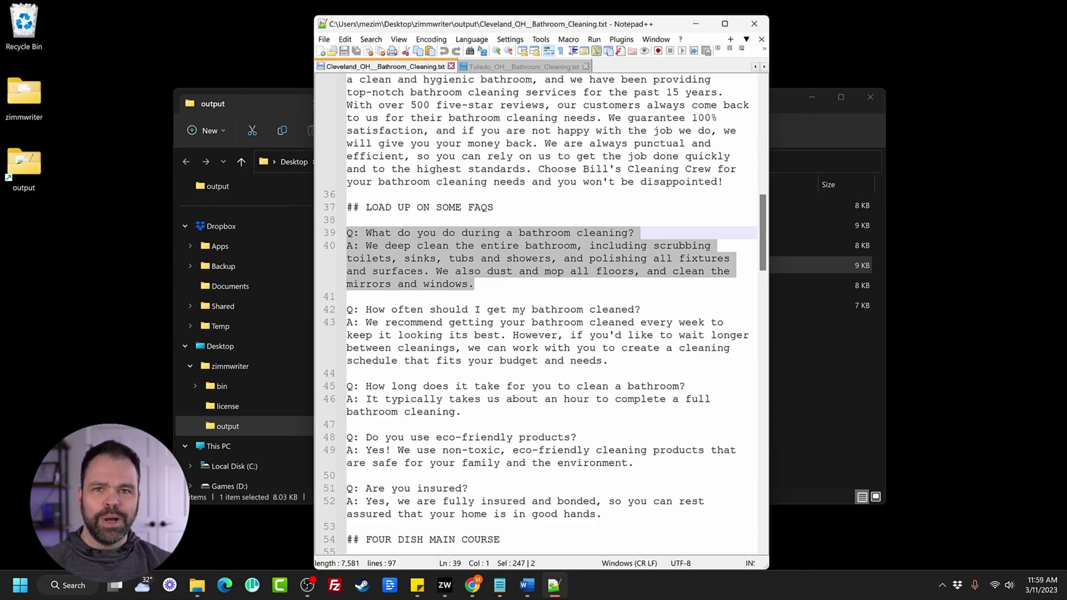
scroll(536, 316, down, 15)
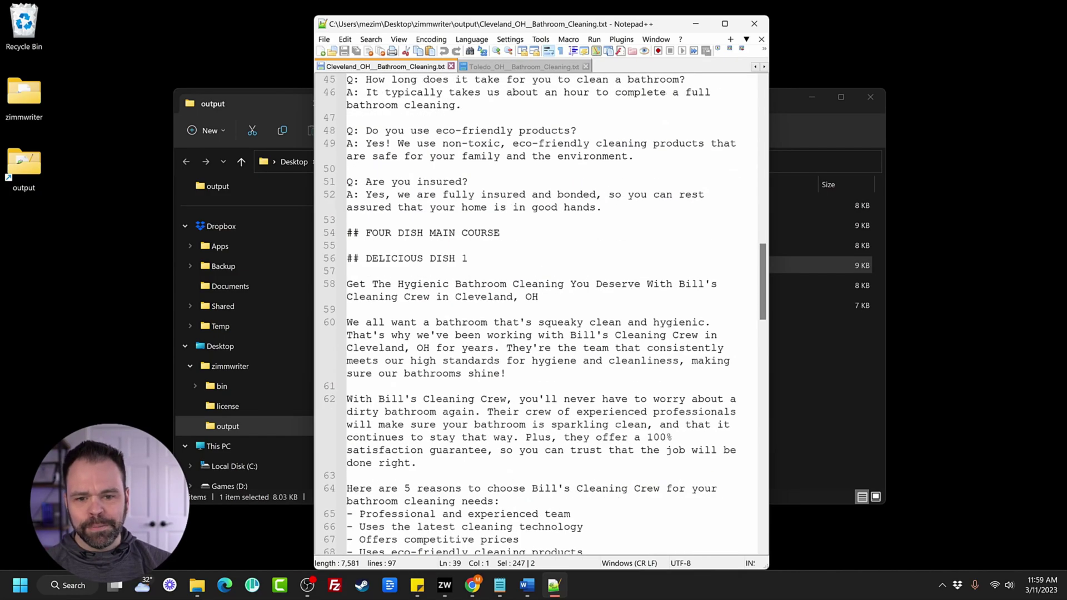
scroll(536, 316, up, 8)
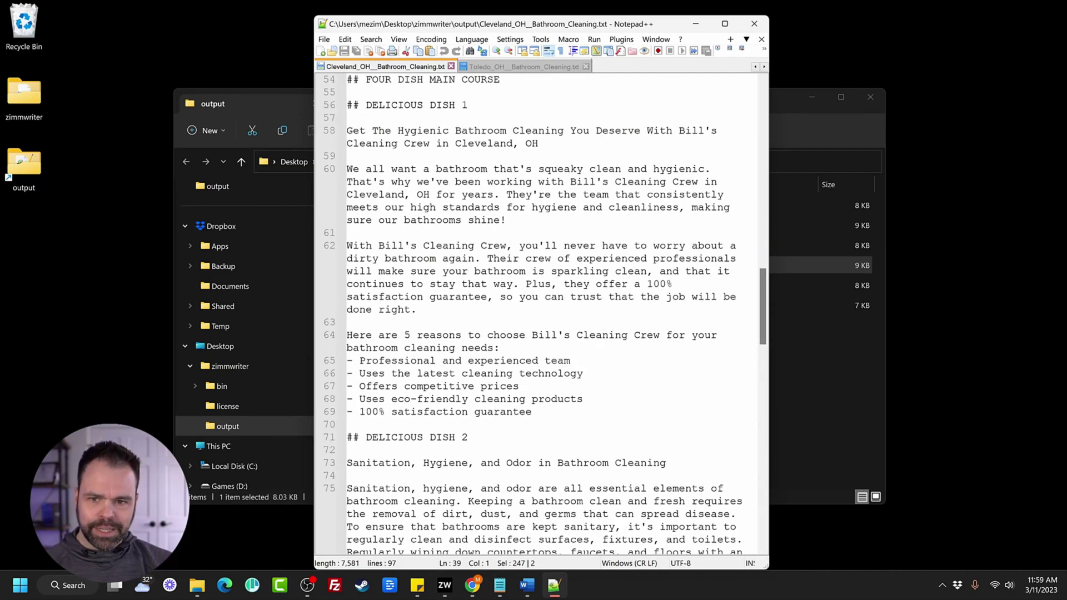
drag(347, 131, 538, 143)
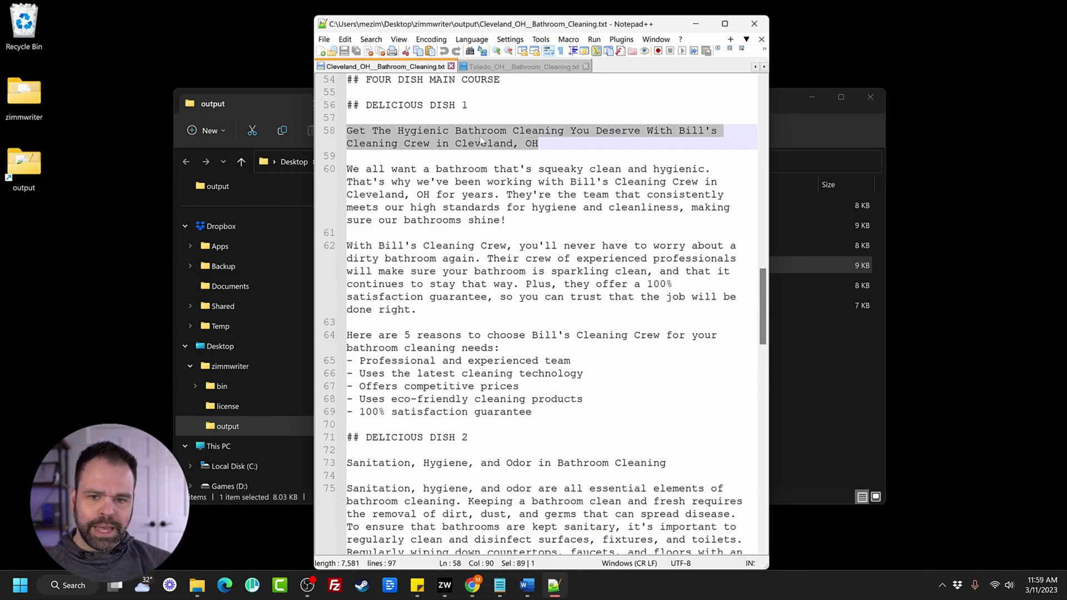
drag(532, 411, 346, 169)
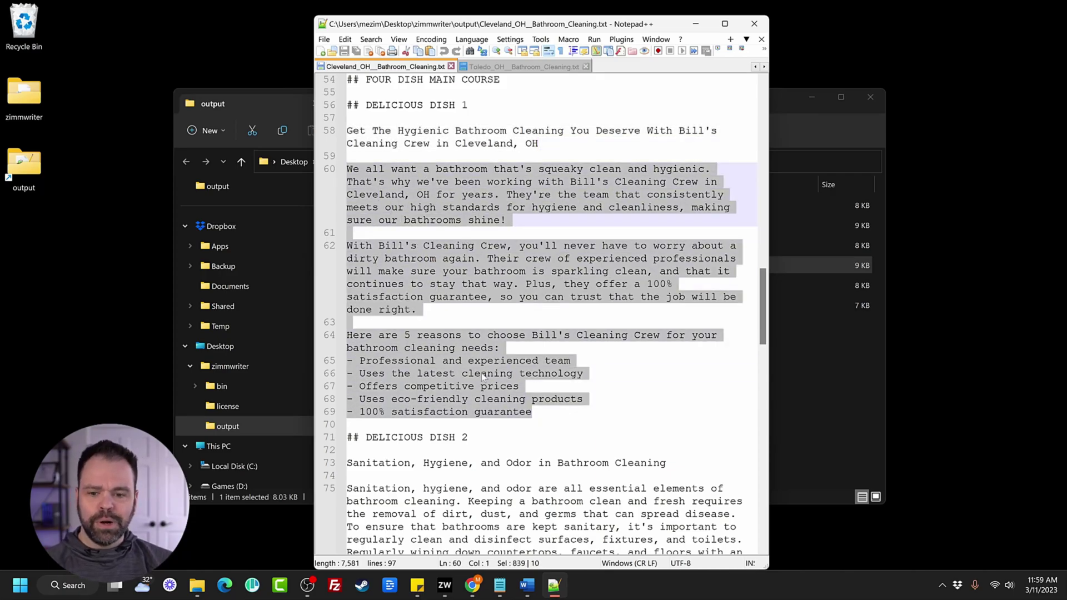
Highlight further Cleveland dish paragraphs including DELICIOUS DISH 3, then return to the Toledo file.
scroll(481, 372, down, 4)
scroll(481, 373, up, 2)
scroll(550, 317, up, 4)
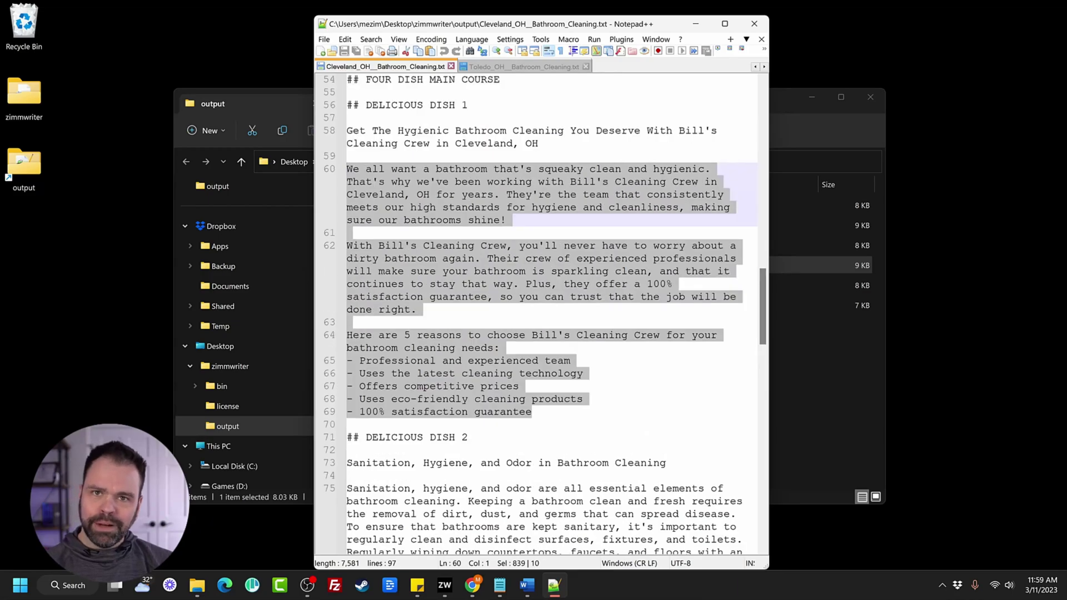
scroll(550, 317, down, 4)
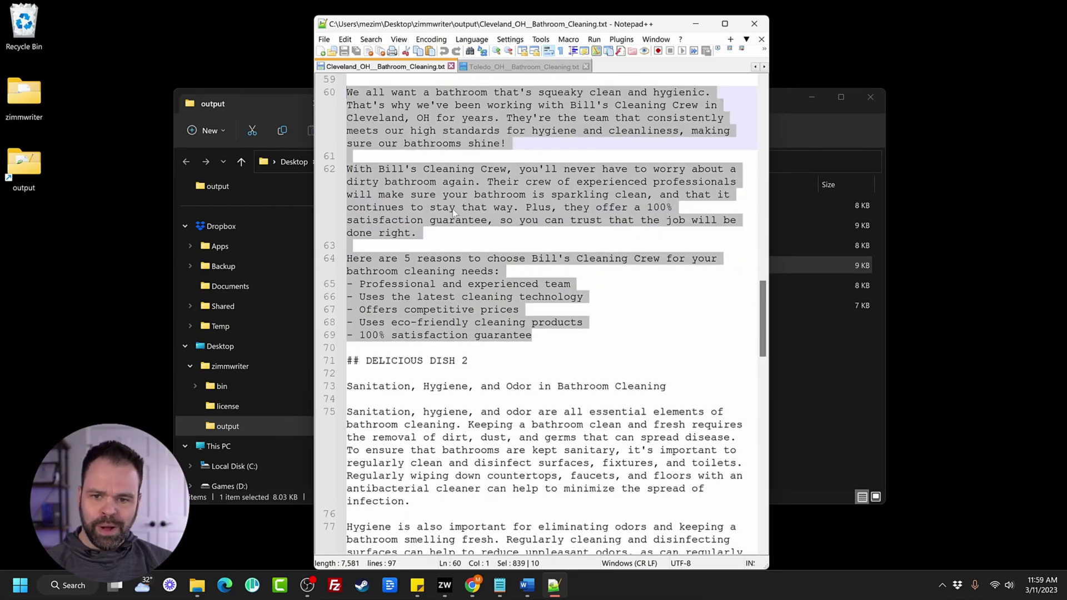
scroll(542, 314, down, 4)
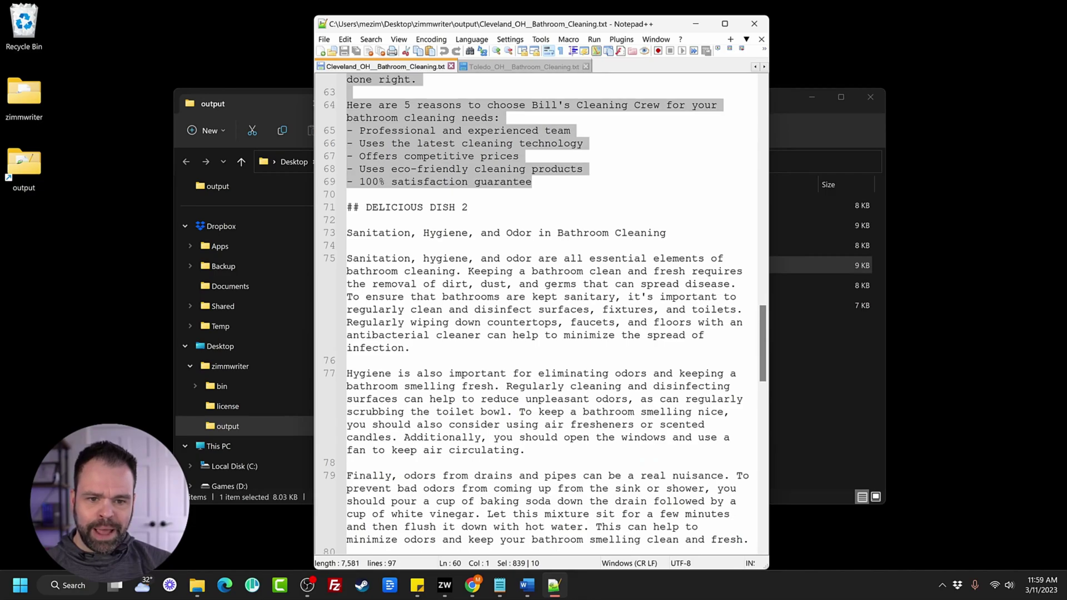
drag(666, 233, 346, 233)
scroll(347, 233, down, 2)
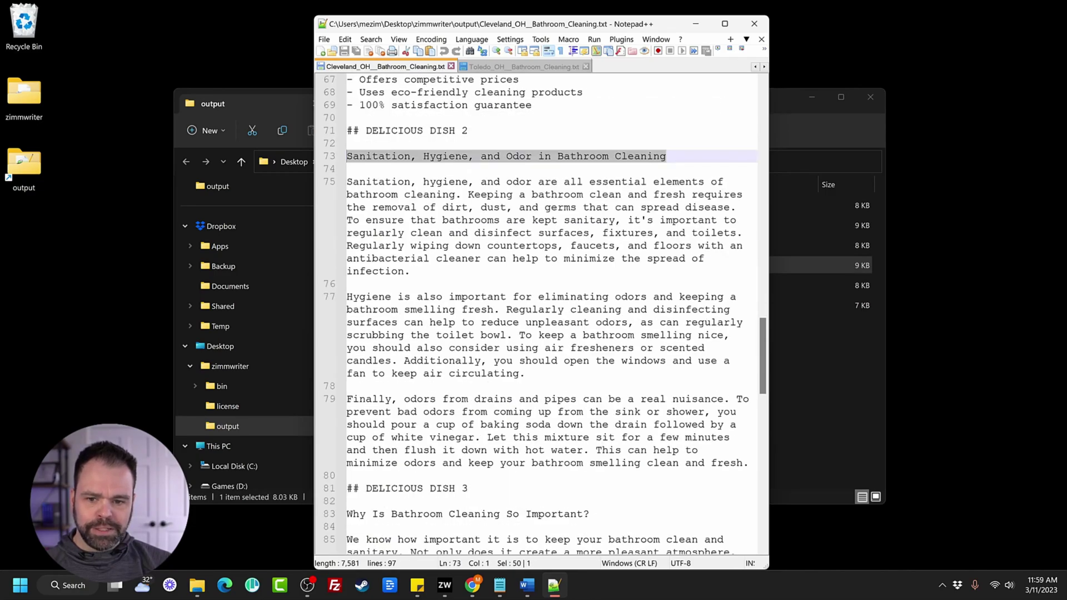
scroll(542, 314, down, 8)
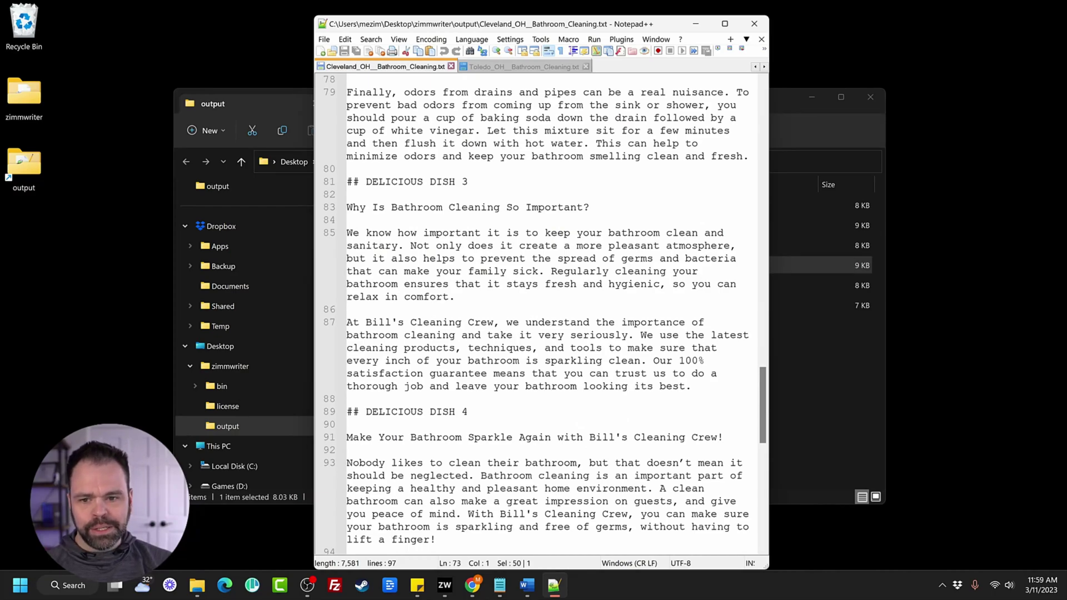
drag(378, 233, 347, 399)
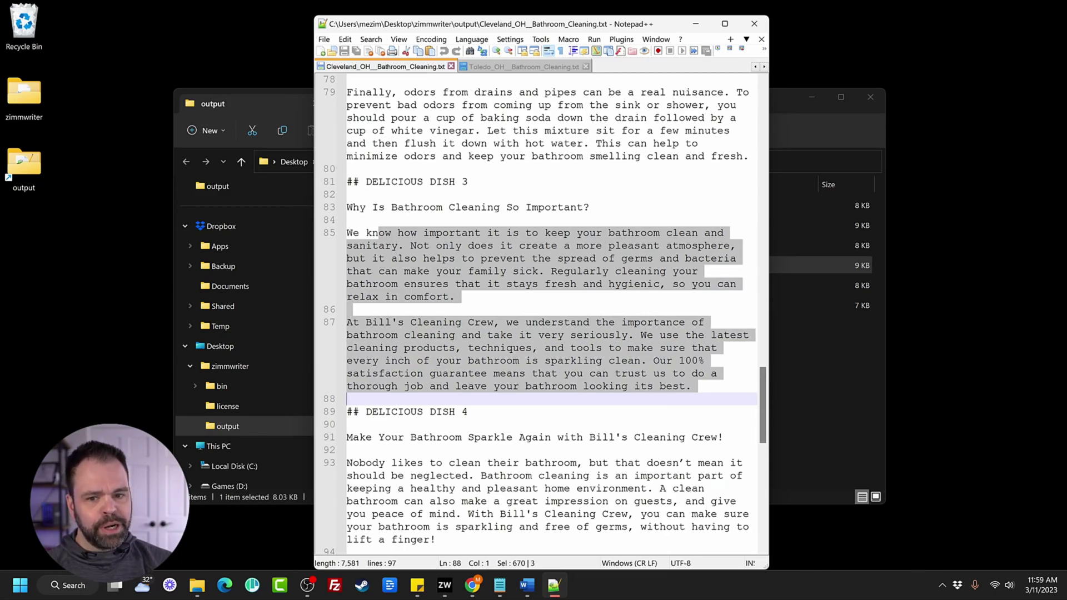
scroll(550, 311, down, 6)
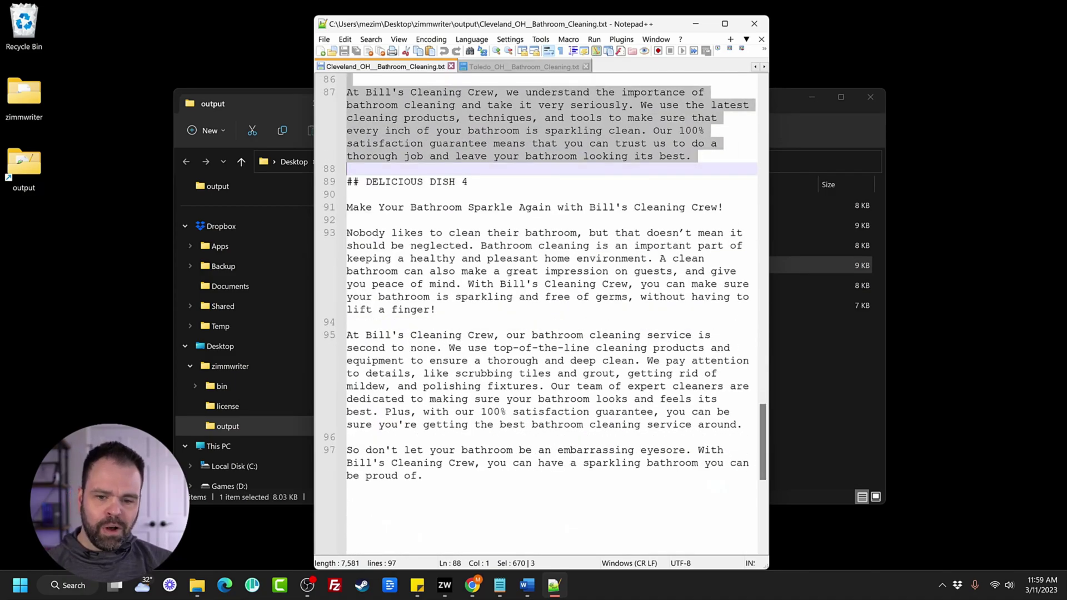
click(503, 67)
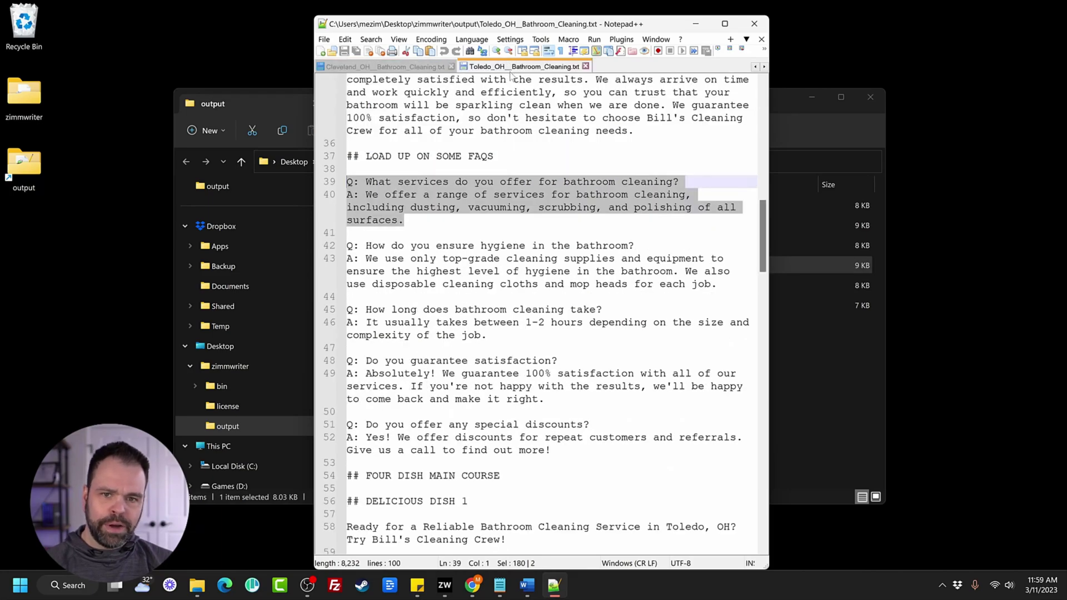
scroll(542, 314, down, 20)
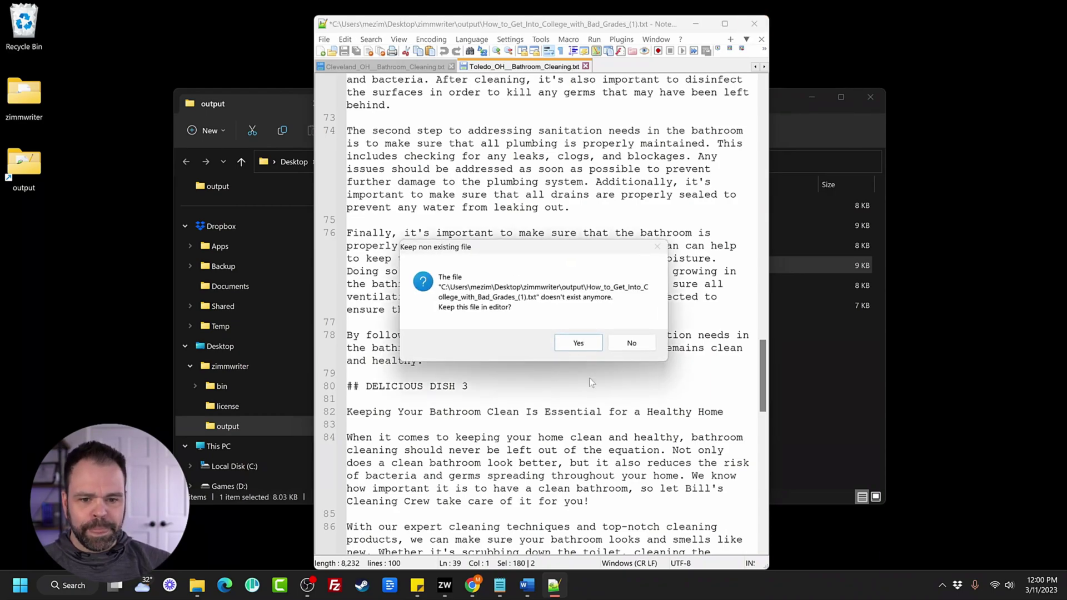
Discard the three missing files from Notepad++, then view and close the Advanced Triggers settings.
click(626, 340)
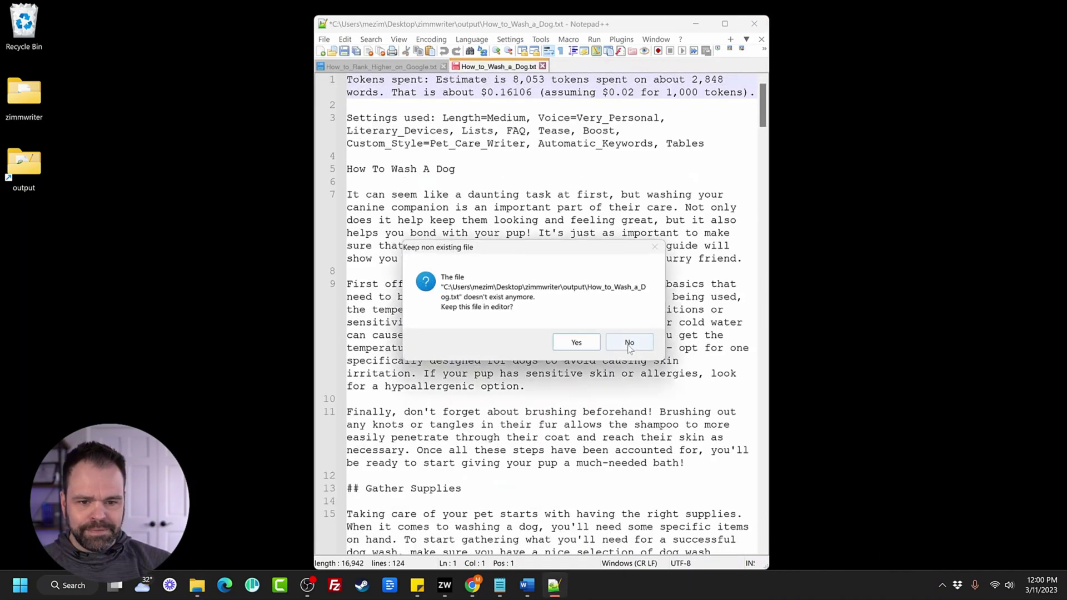
click(631, 343)
click(631, 342)
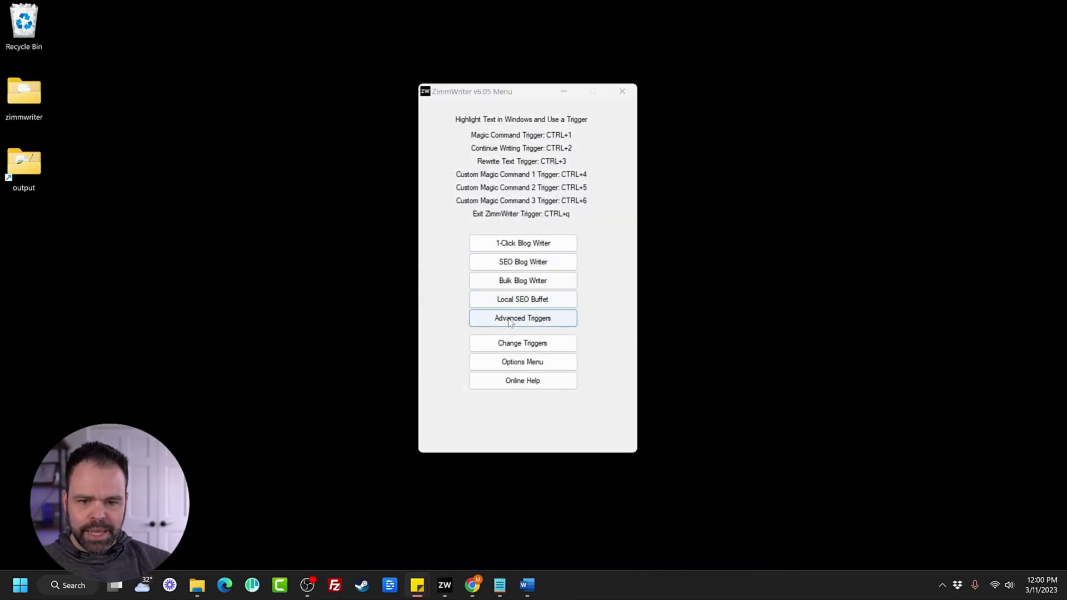
click(537, 319)
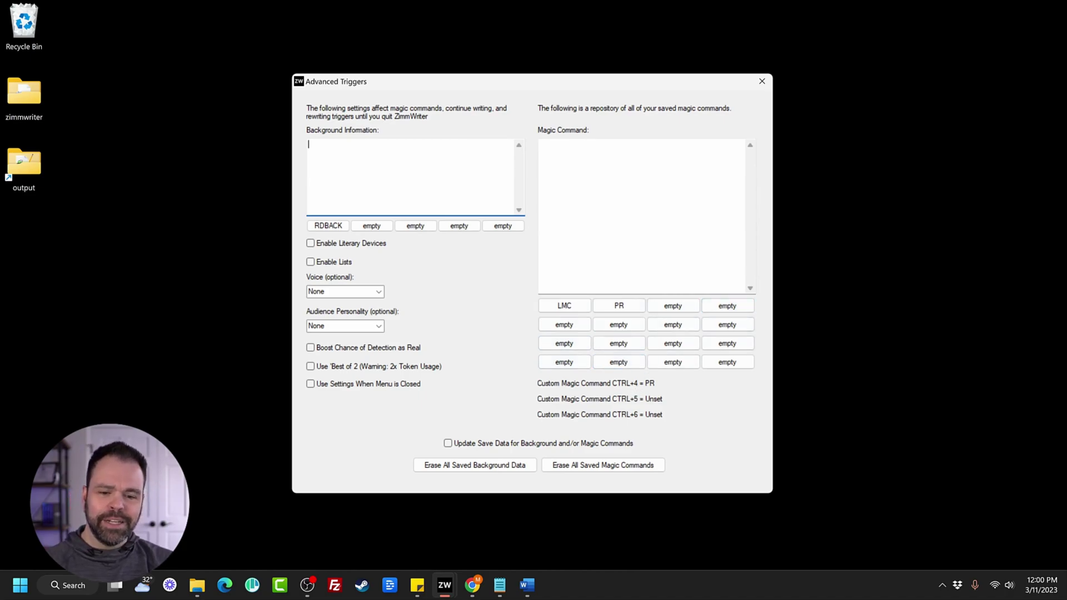
click(760, 80)
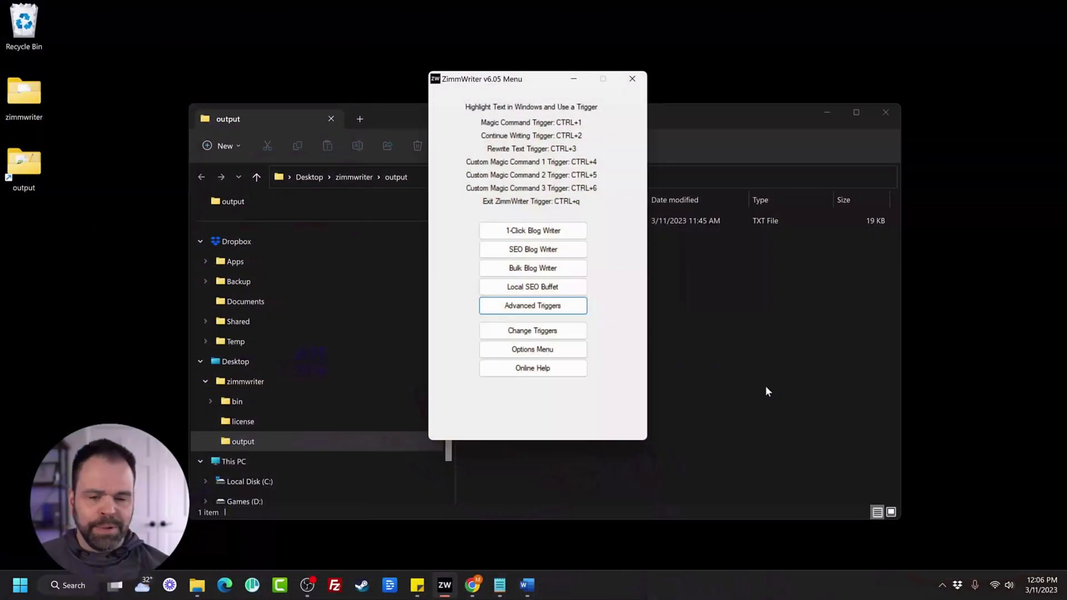
Open How_to_Rank_Higher_on_Google.txt and highlight its 3,003 word count and $0.16760 cost.
click(821, 292)
double_click(534, 221)
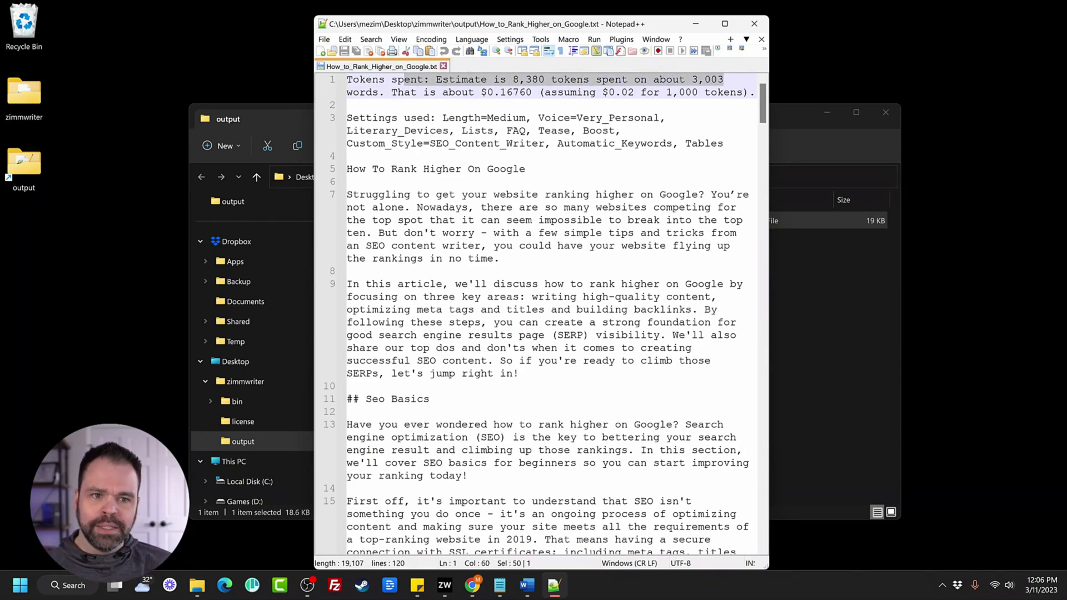
drag(723, 80, 691, 79)
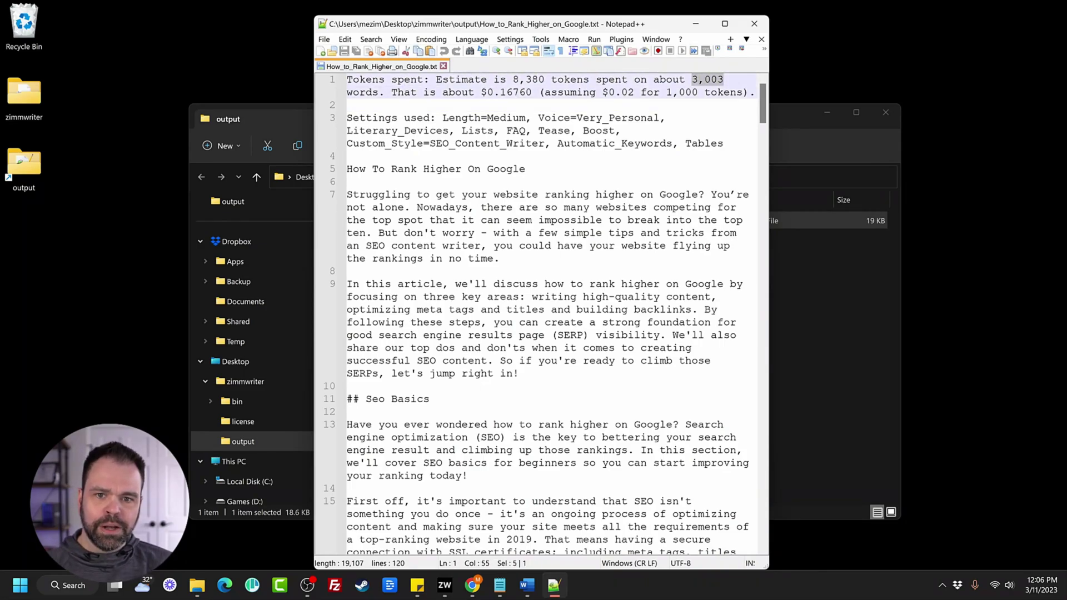
drag(528, 92, 522, 93)
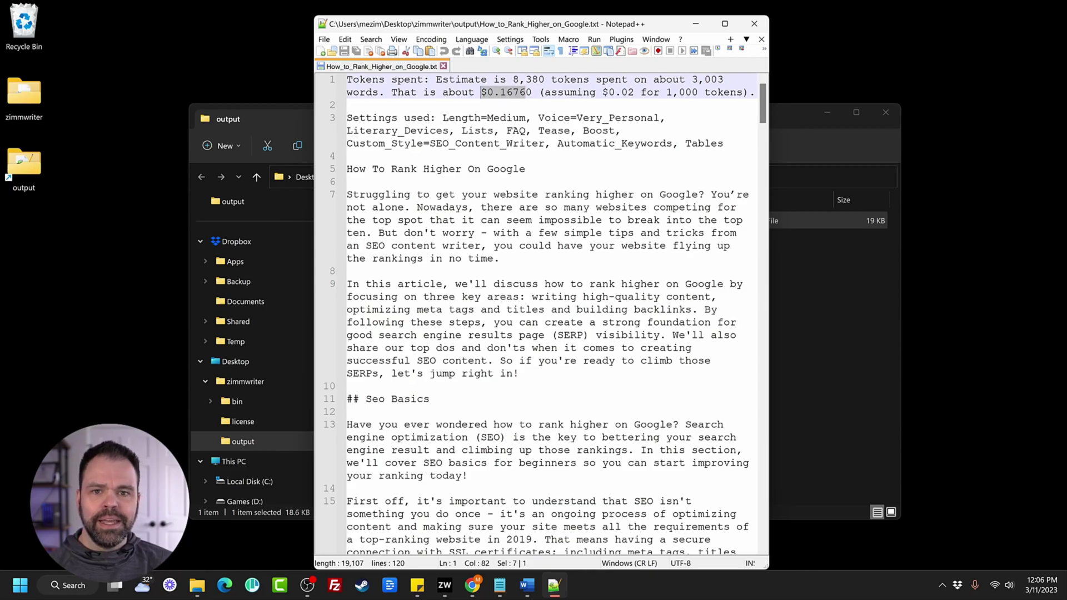